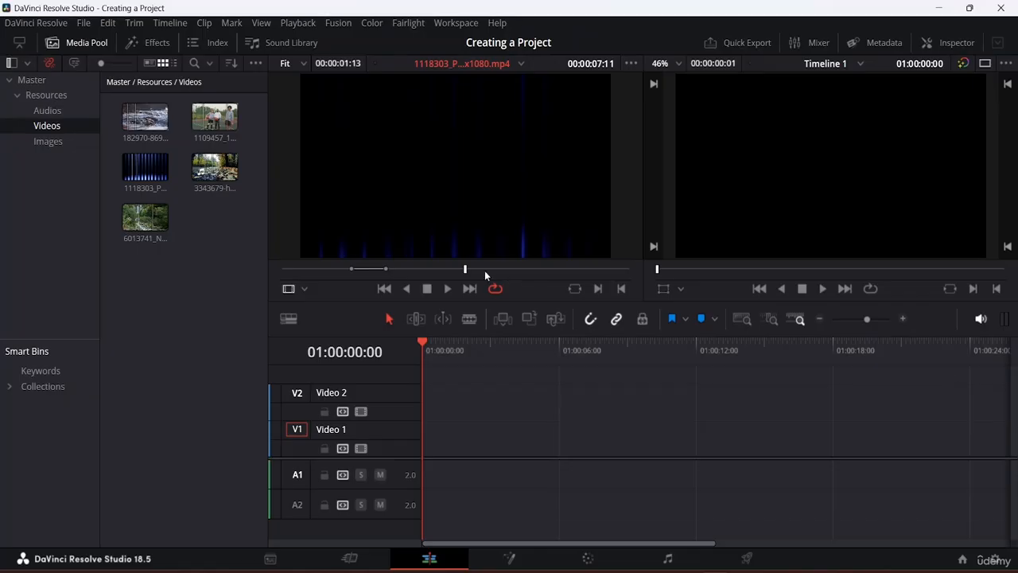
- Import the three pictures from the Images folder inside the Da Vinci Resolve Resource File folder into the Videos bin, using the Media page
right_click(198, 228)
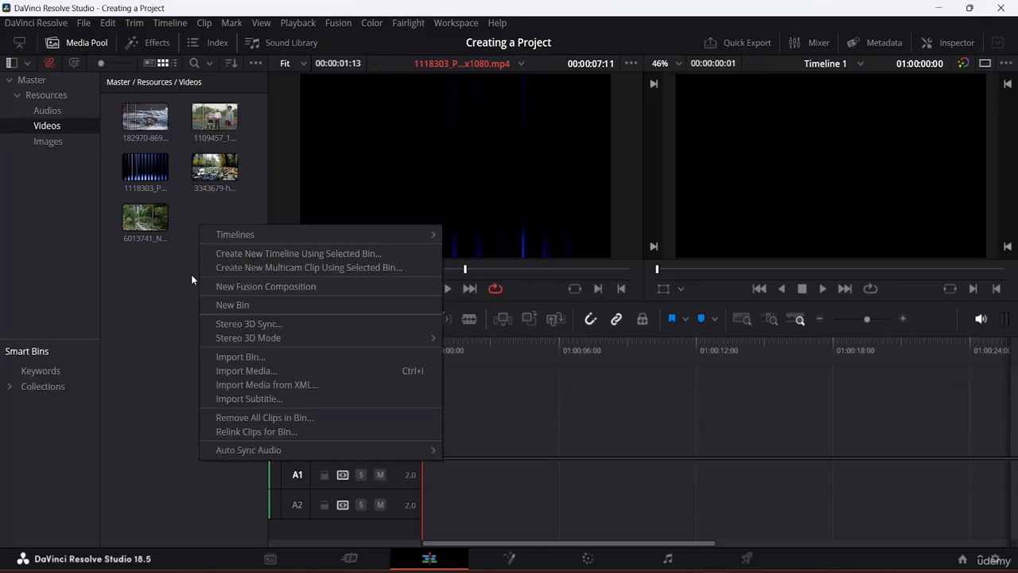
click(181, 305)
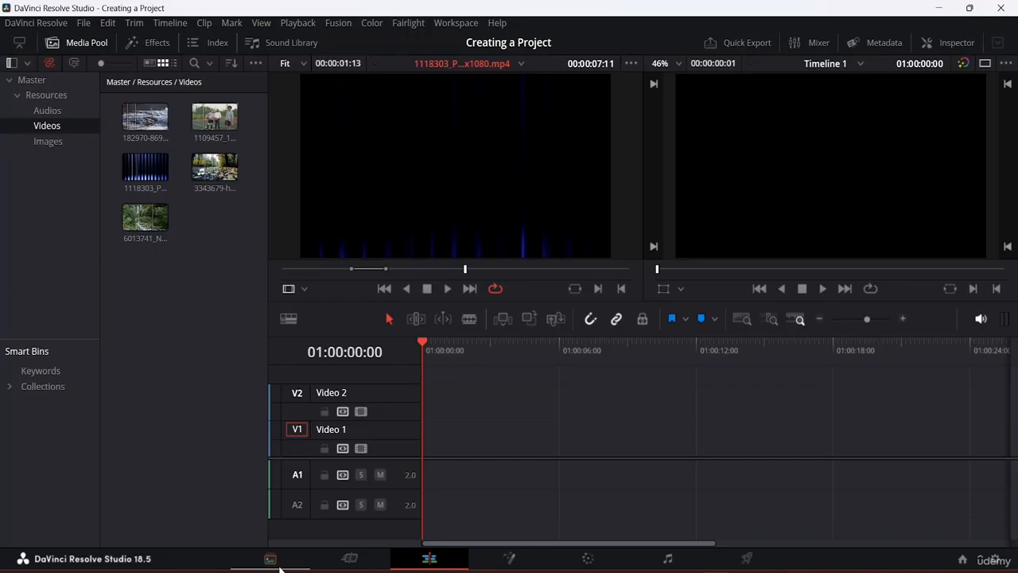
click(270, 559)
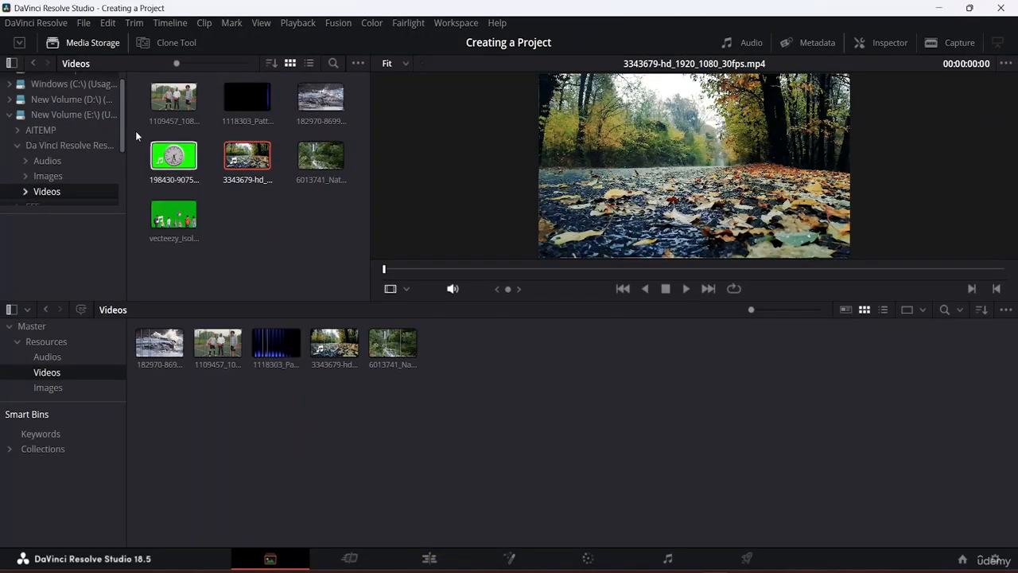
click(68, 112)
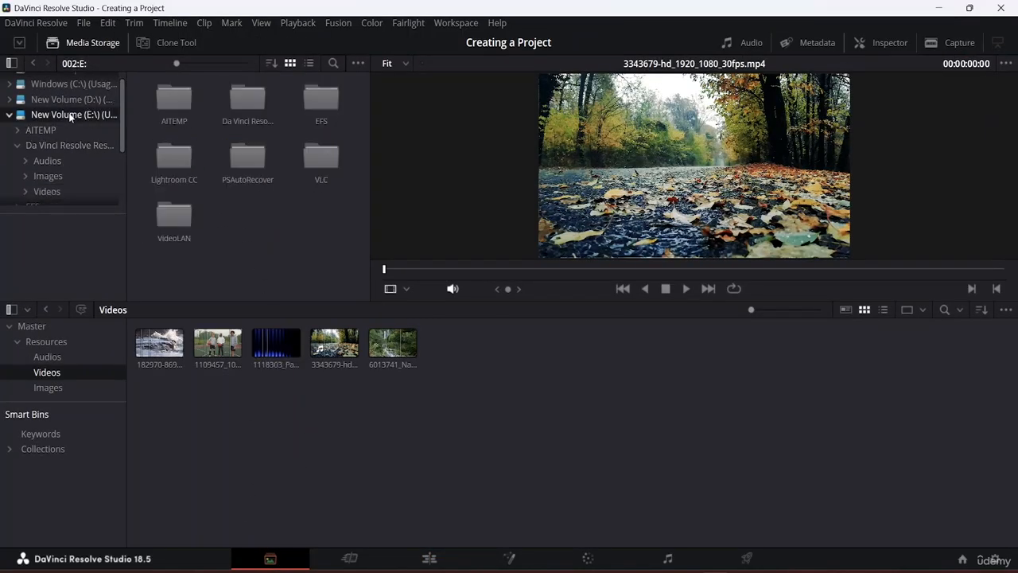
double_click(242, 97)
double_click(255, 98)
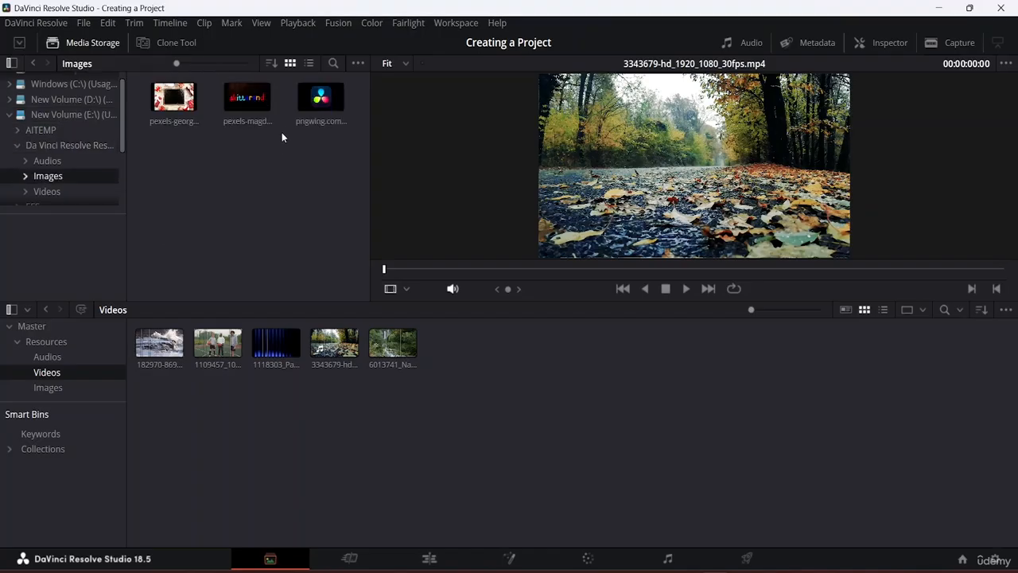
drag(179, 105, 280, 461)
drag(251, 105, 359, 442)
drag(323, 96, 596, 375)
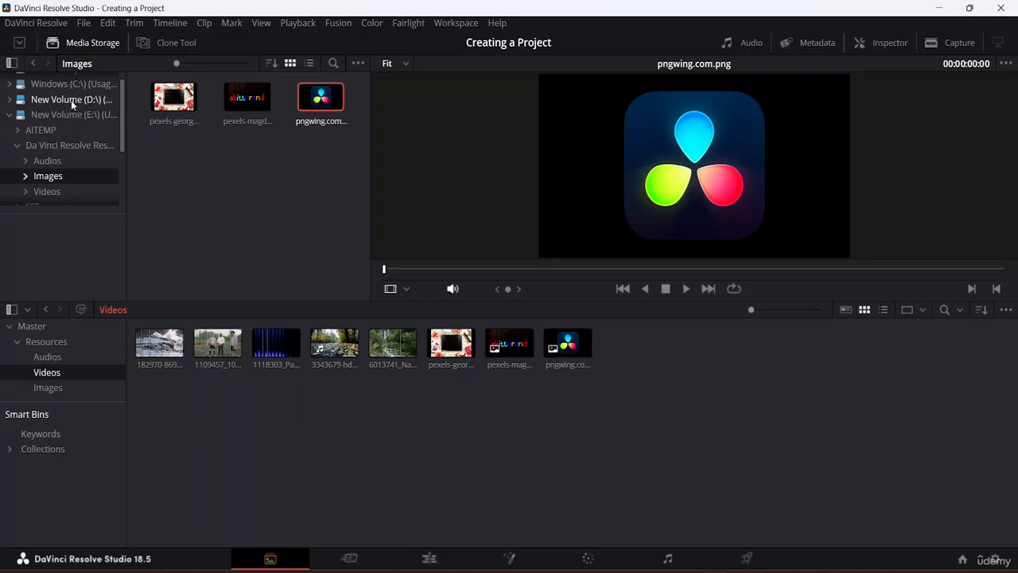
- Import the green-screen clock clip 198430-907598392.mp4 and the vecteezy green-screen clip from the Videos folder into the Videos bin
click(34, 64)
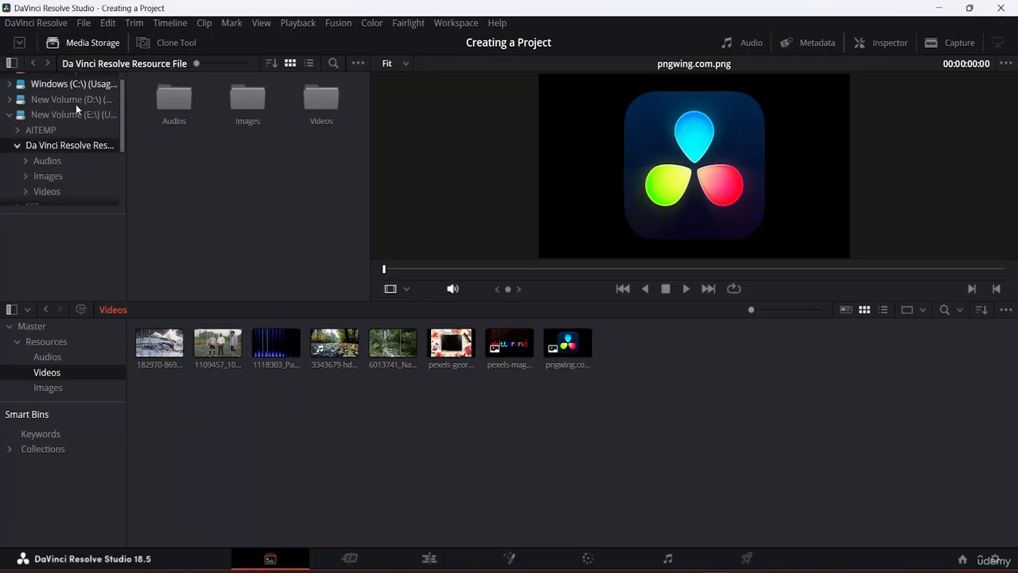
double_click(328, 112)
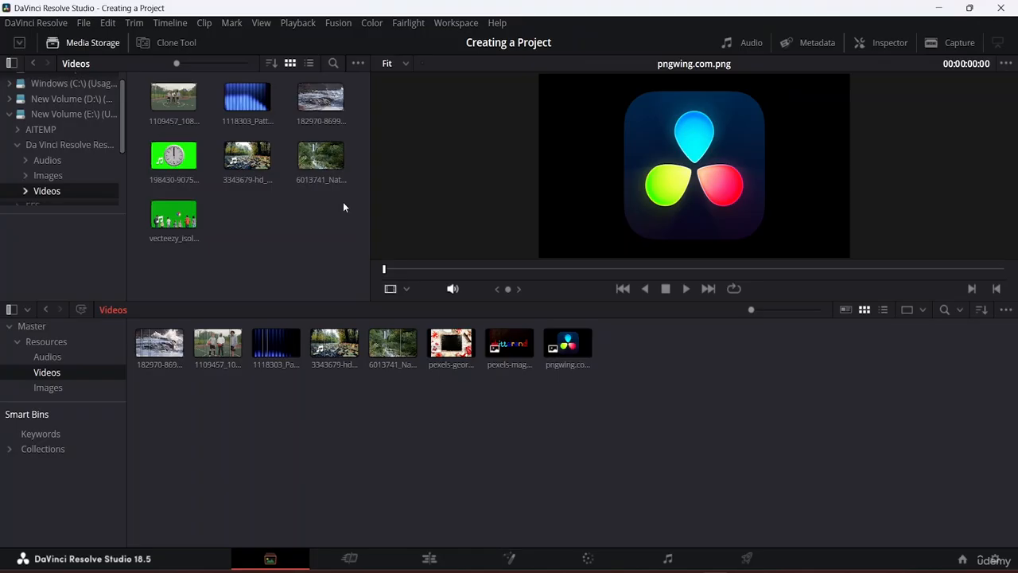
drag(174, 156, 629, 359)
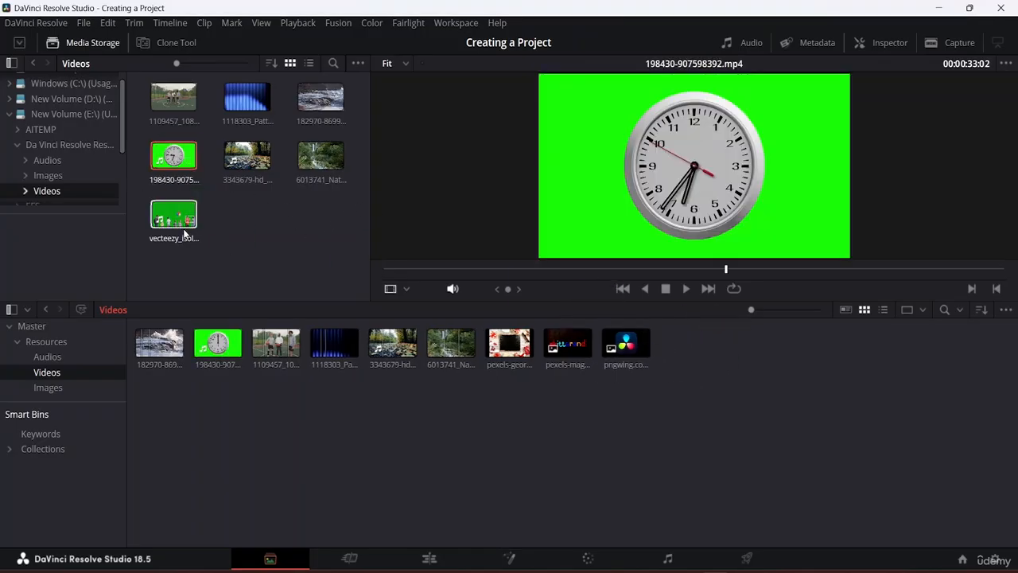
drag(184, 234, 705, 360)
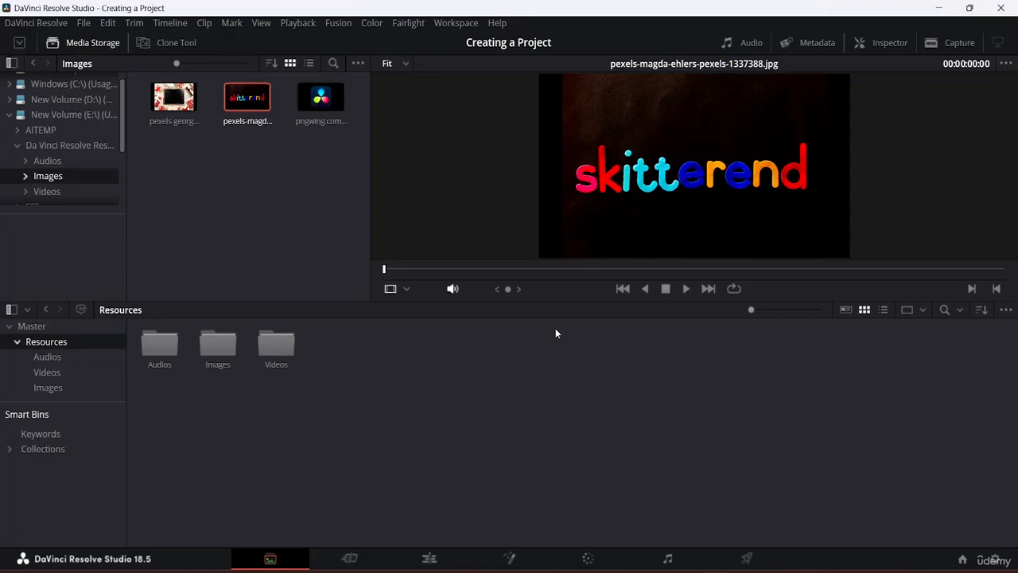
- Open the Videos bin on the Edit page and load the autumn road clip 3343679-hd_1920_1080_30fps.mp4 in the source viewer
click(430, 557)
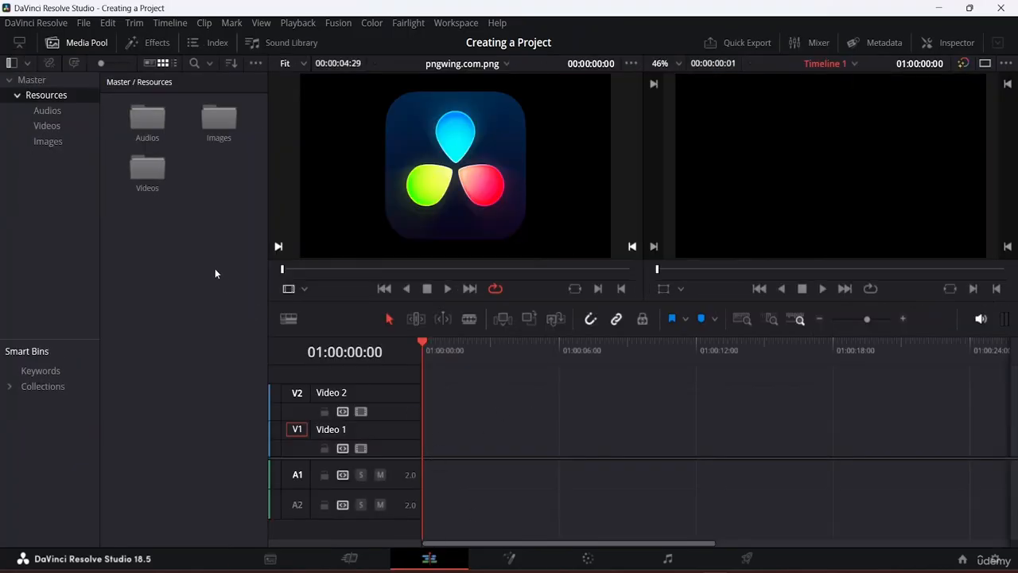
double_click(145, 171)
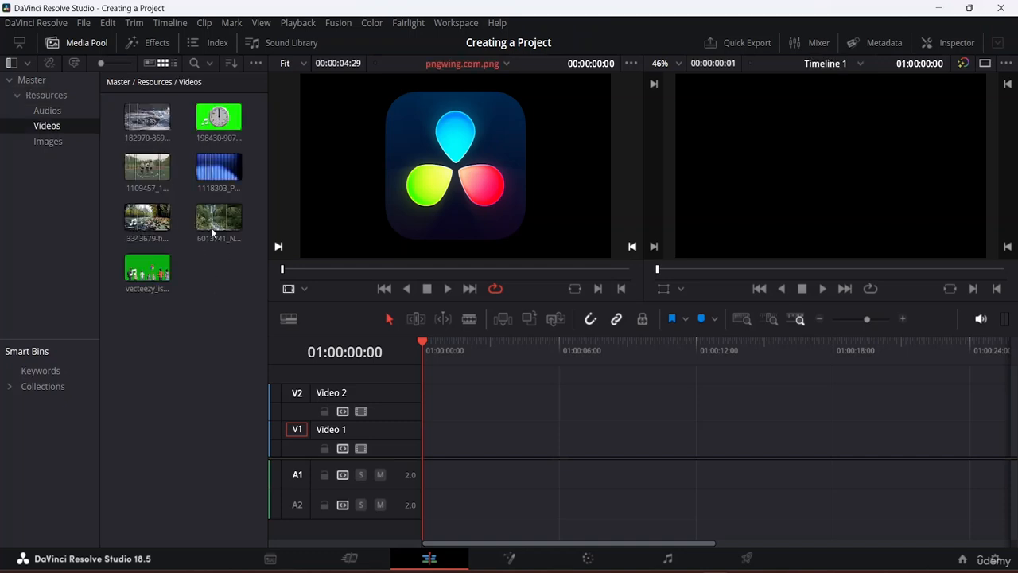
click(219, 167)
click(144, 227)
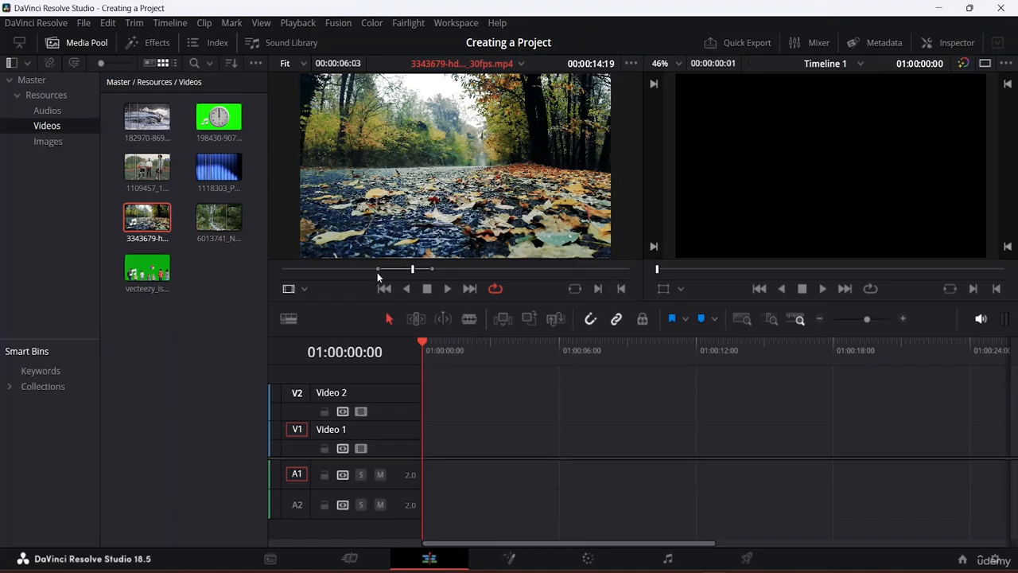
- Place the autumn road clip, with its in/out range widened to 00:00:22:05, at the start of Video 1 and save the project
drag(376, 268, 303, 262)
drag(436, 269, 501, 269)
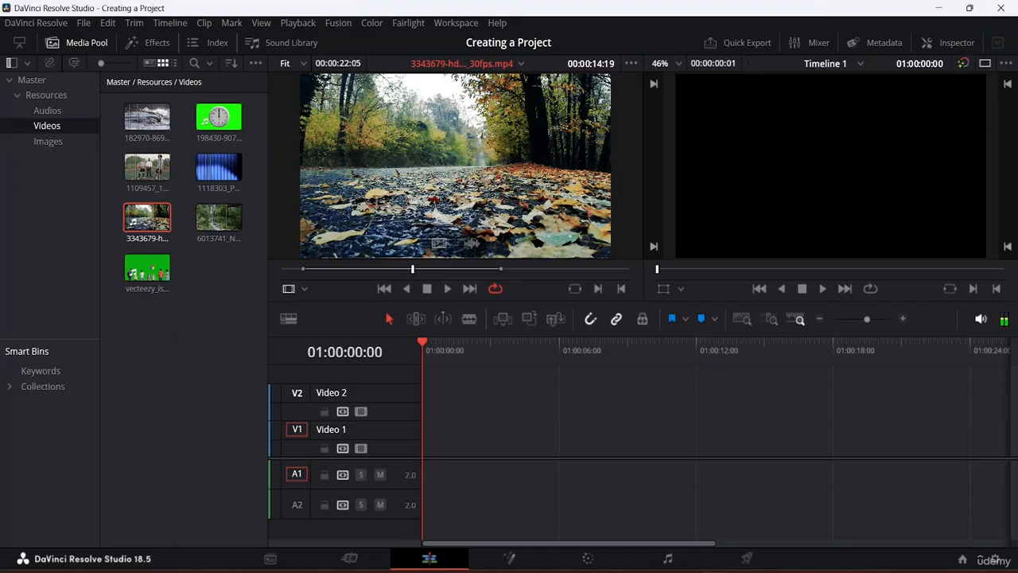
drag(469, 135, 423, 432)
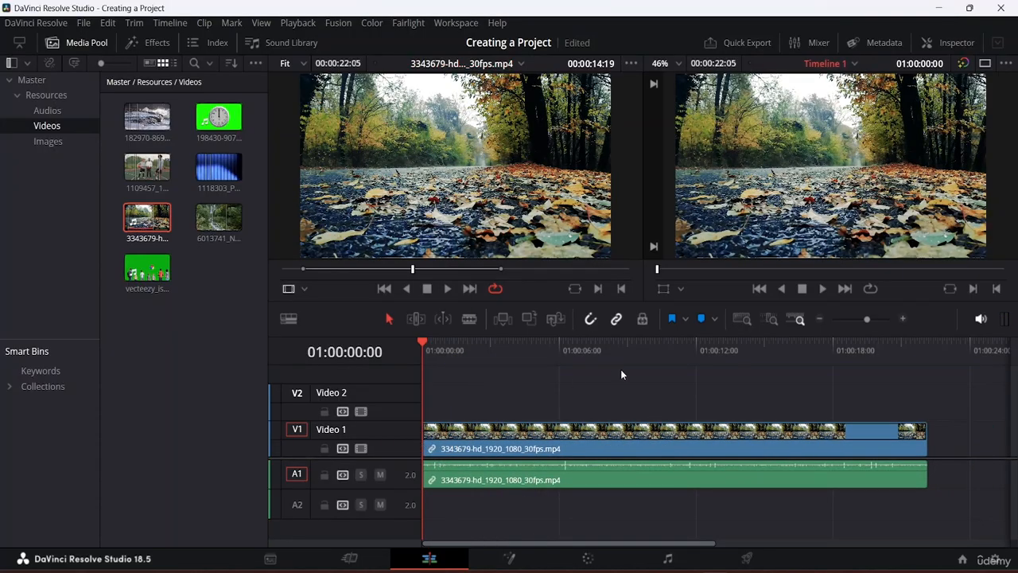
key(ctrl+s)
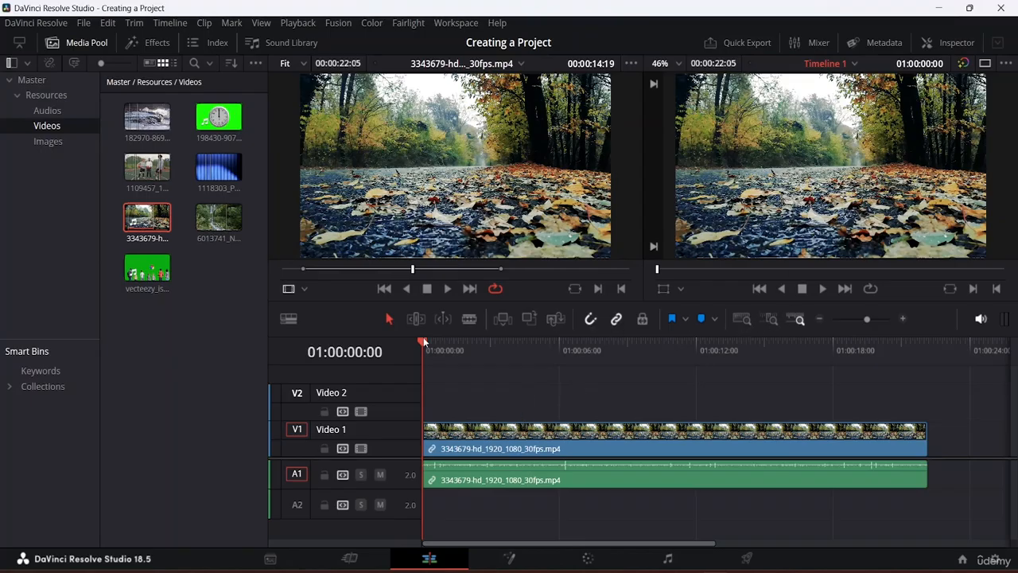
- Scrub the playhead through the autumn road clip on the timeline and return it to 01:00:00:00
drag(422, 345, 570, 365)
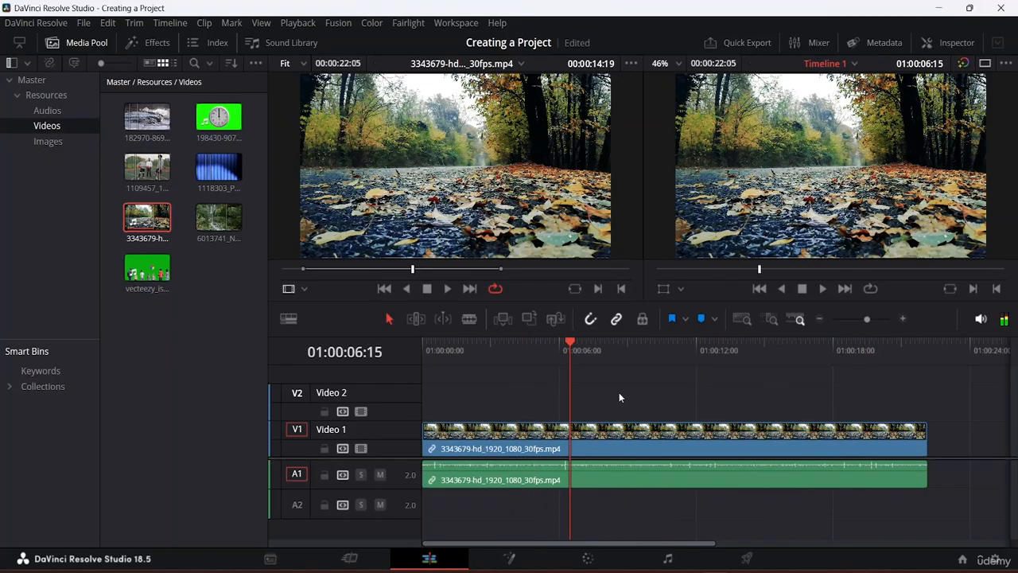
drag(571, 366, 516, 383)
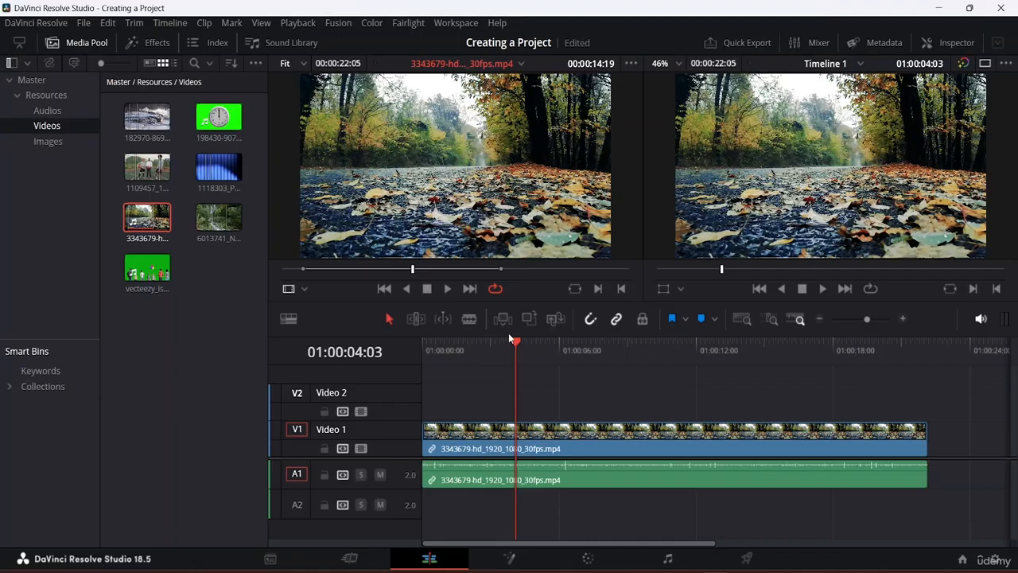
drag(510, 338, 331, 330)
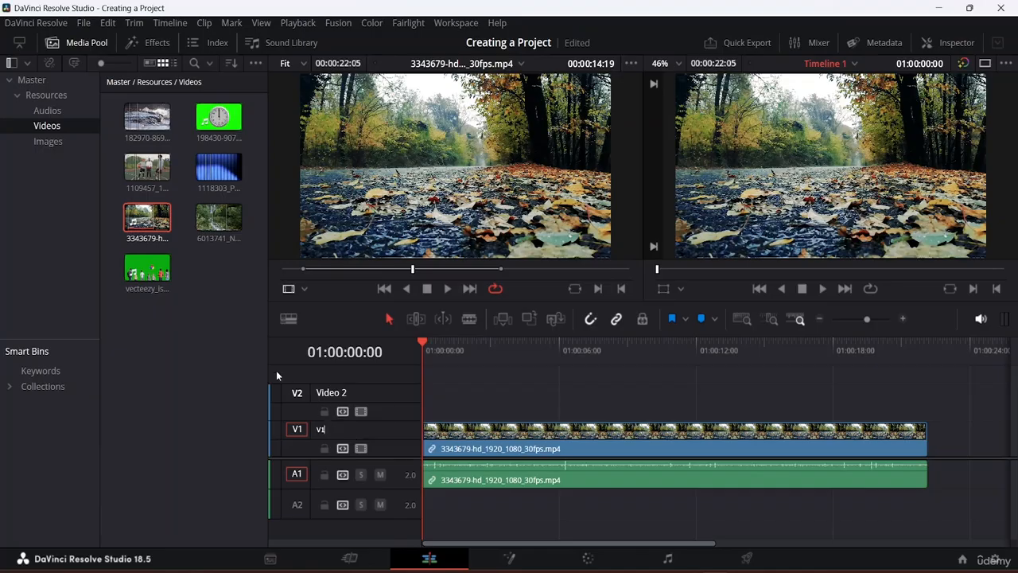
- Rename the track Video 1 as V1 and the track Video 2 as V2
click(238, 358)
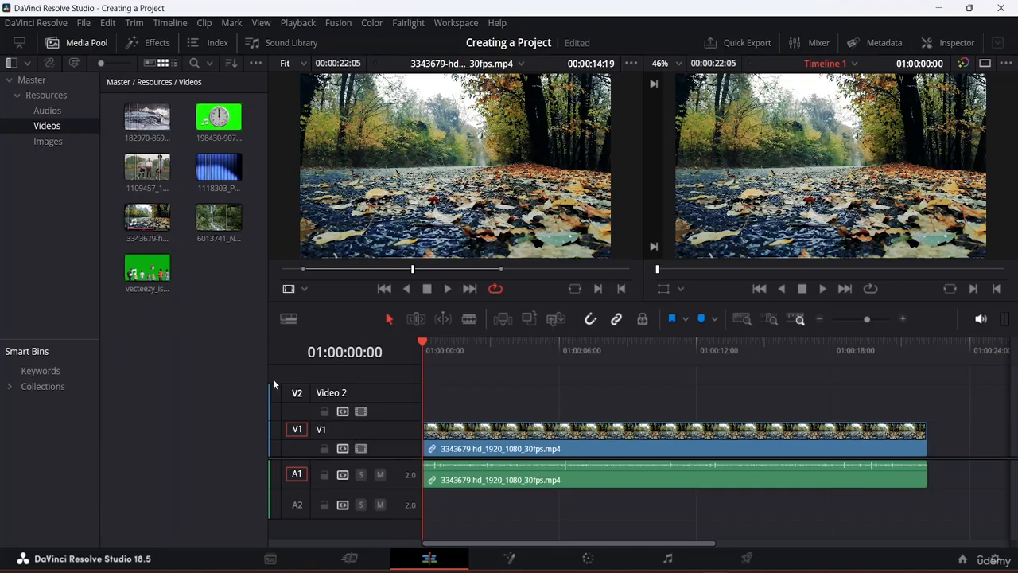
double_click(347, 393)
click(192, 368)
- Add the river clip 6013741 from the Videos bin to track V1 directly after the autumn road clip
click(147, 217)
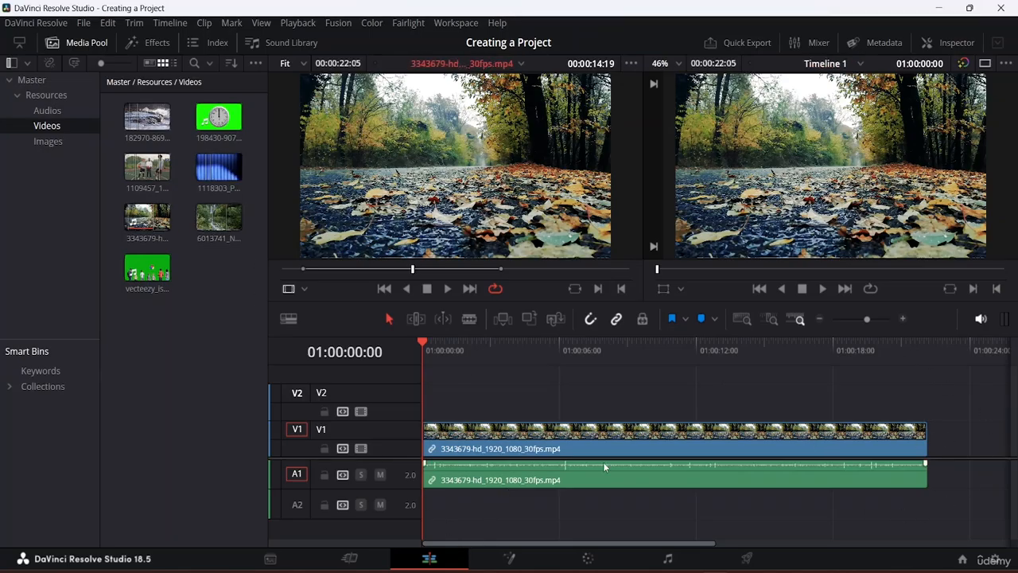
click(209, 216)
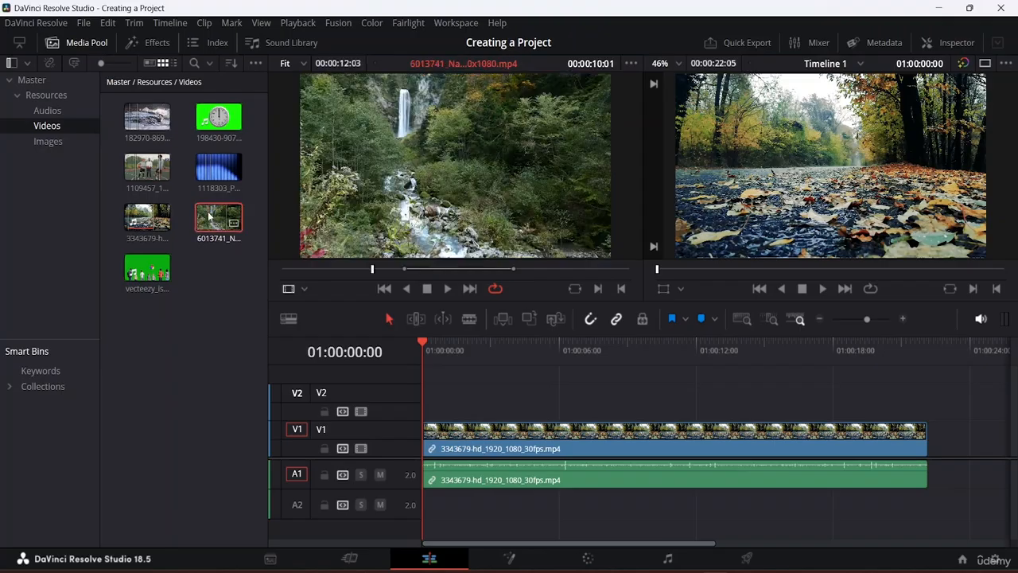
drag(209, 216, 952, 459)
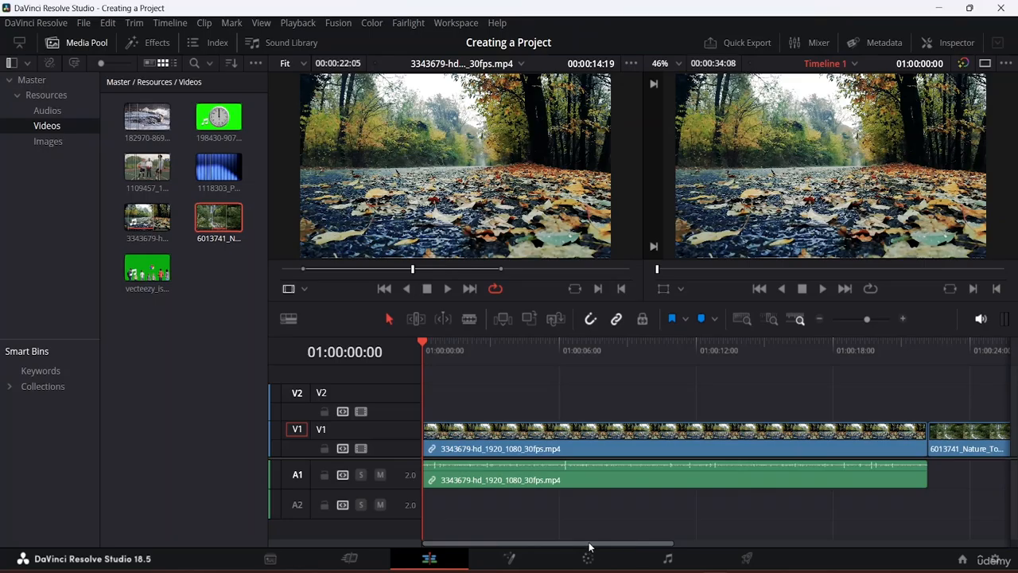
drag(602, 544, 733, 547)
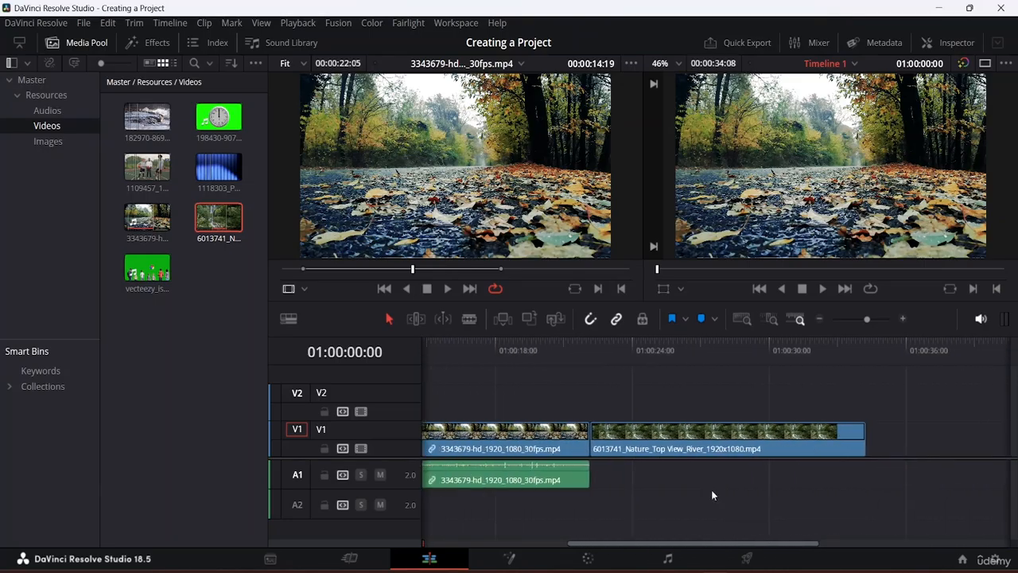
click(632, 433)
- Add the clip 1109457 from the Videos bin to track V1 directly after the river clip
click(141, 169)
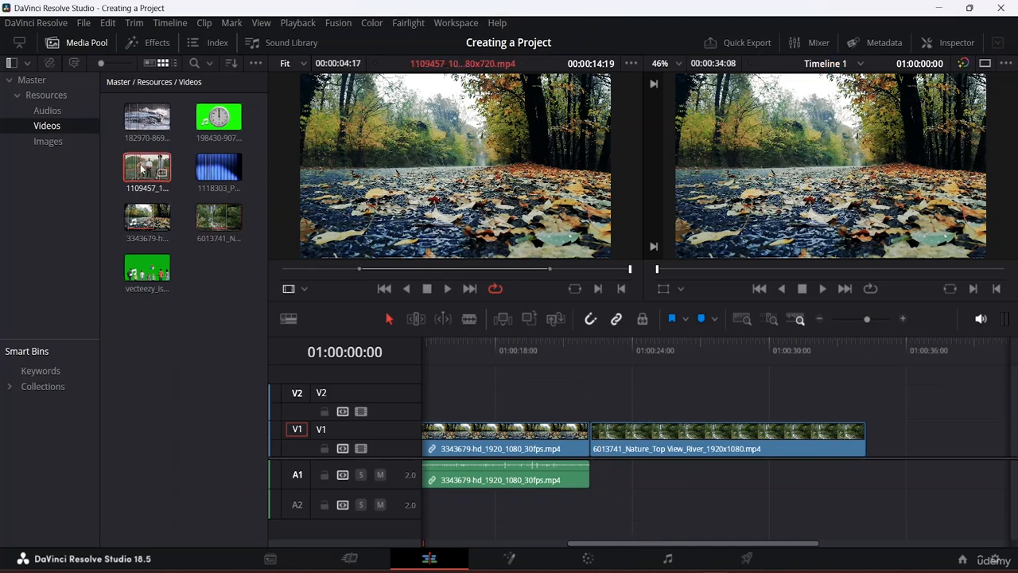
drag(141, 169, 859, 435)
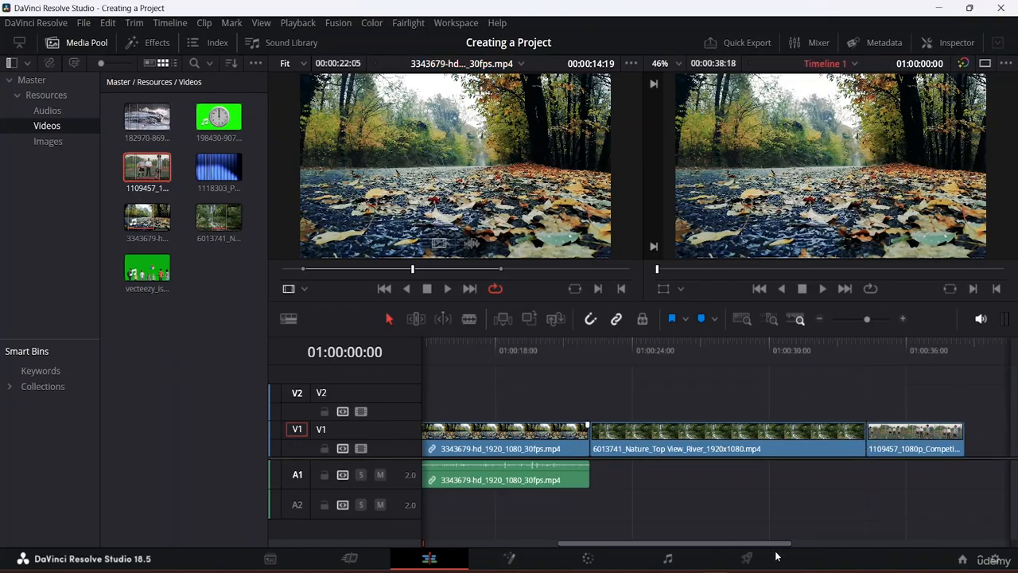
drag(636, 544, 330, 494)
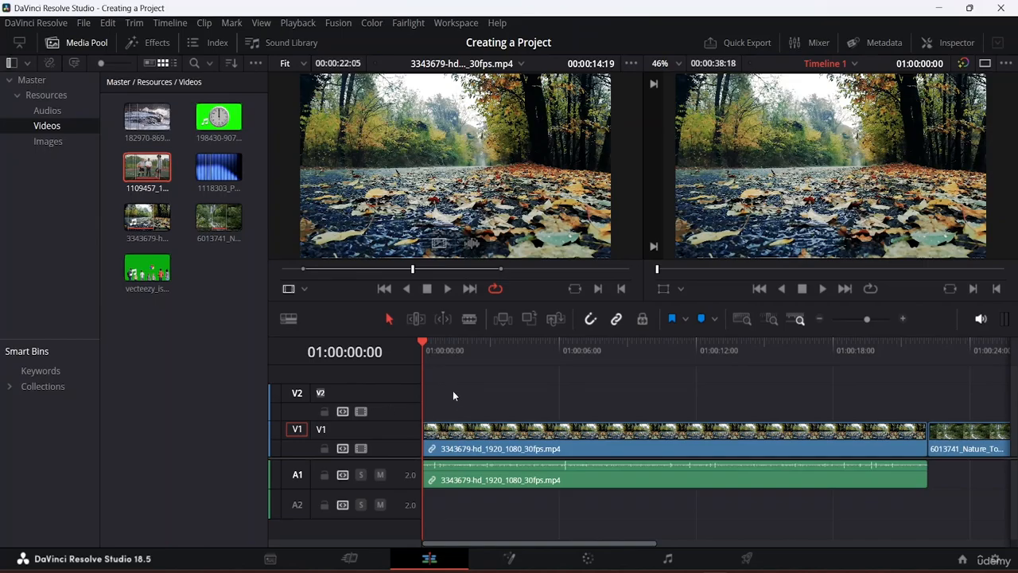
- Delete all empty tracks from the timeline and undo the deletion
right_click(368, 378)
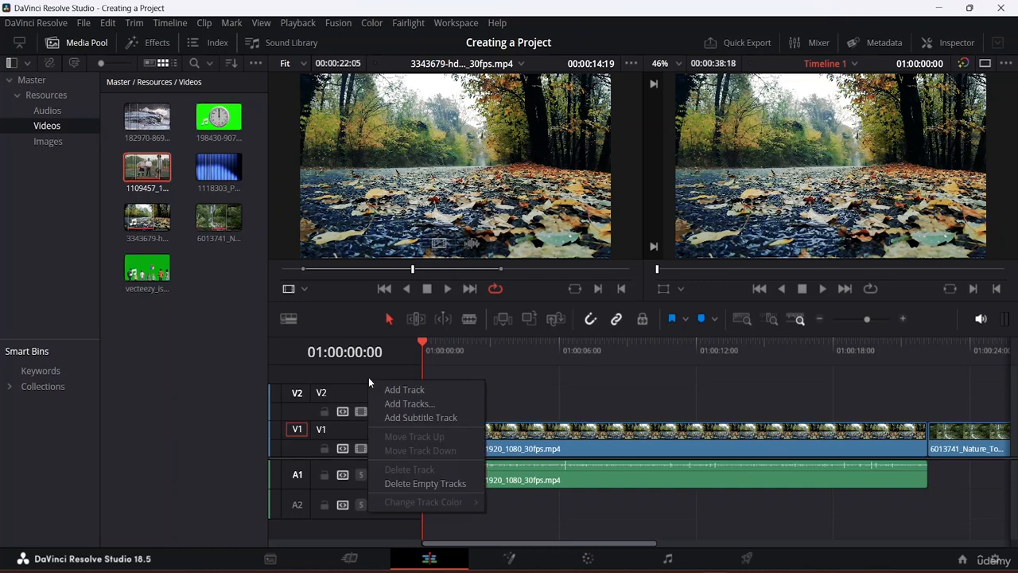
click(347, 389)
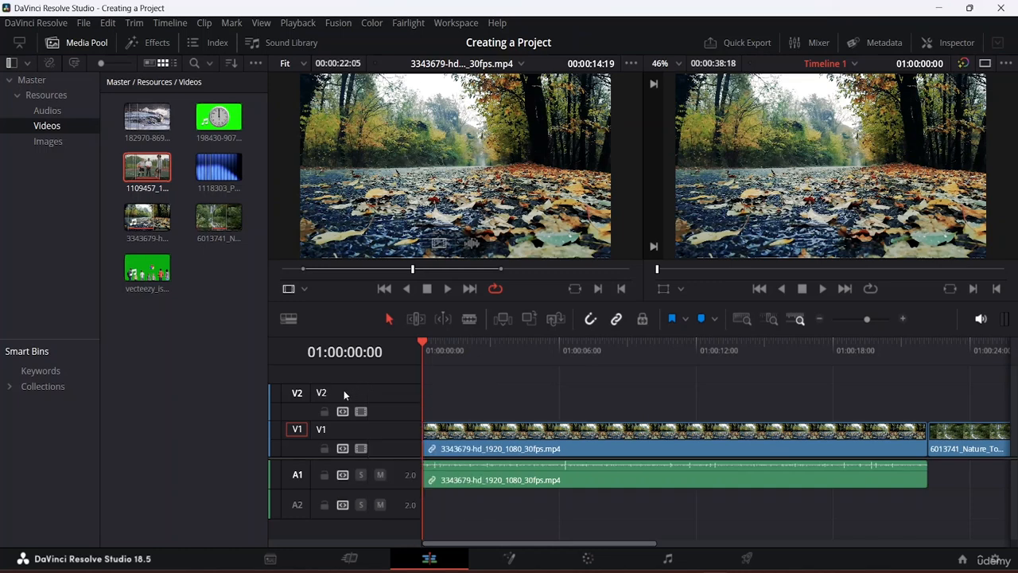
right_click(328, 392)
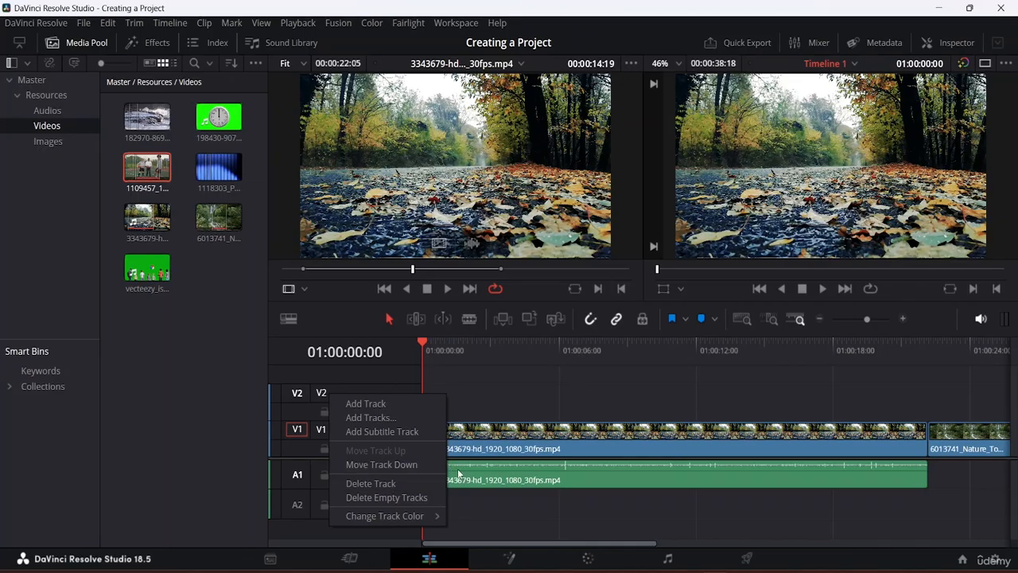
click(398, 498)
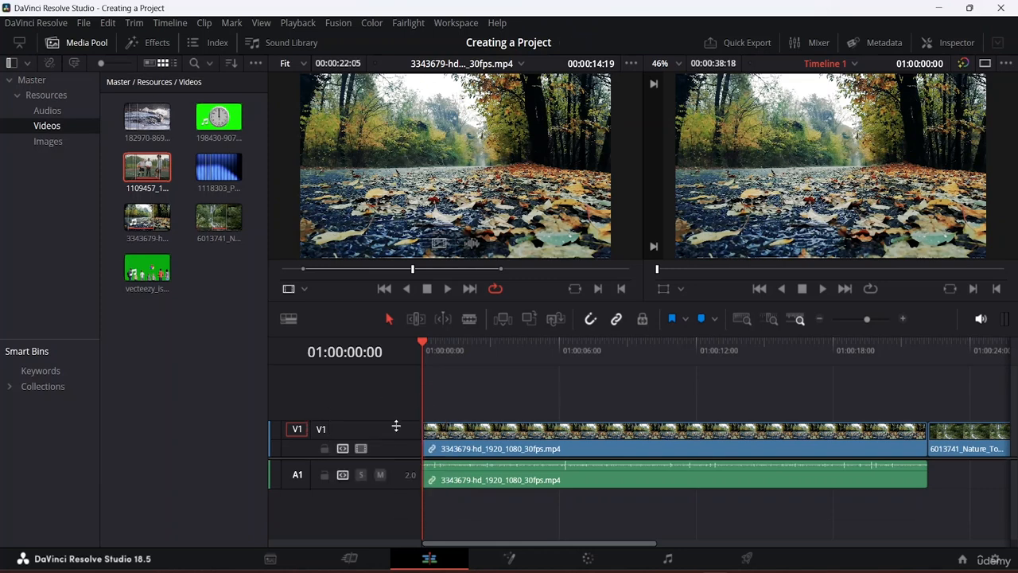
key(ctrl+z)
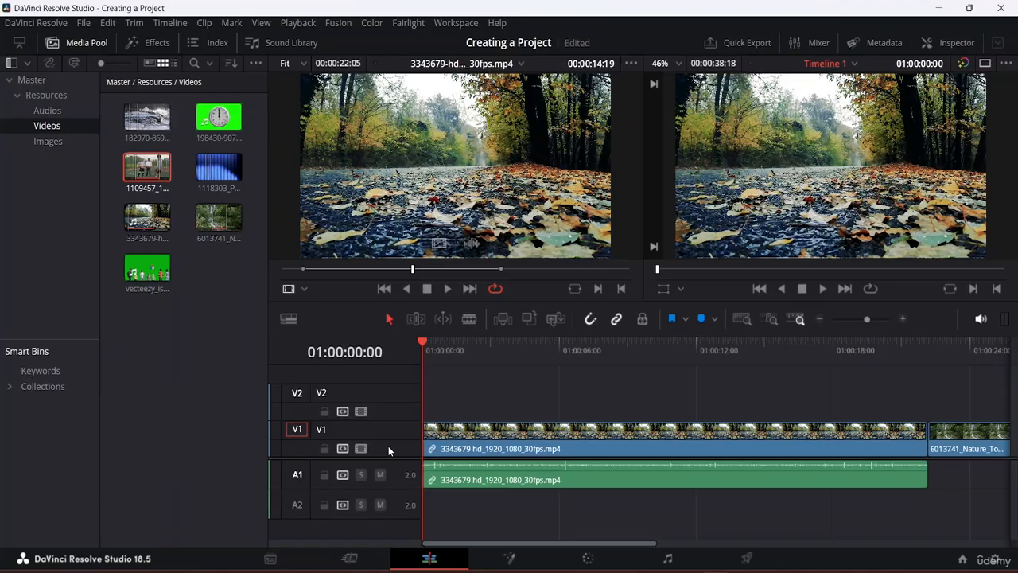
- Delete only the empty video track V2
right_click(357, 394)
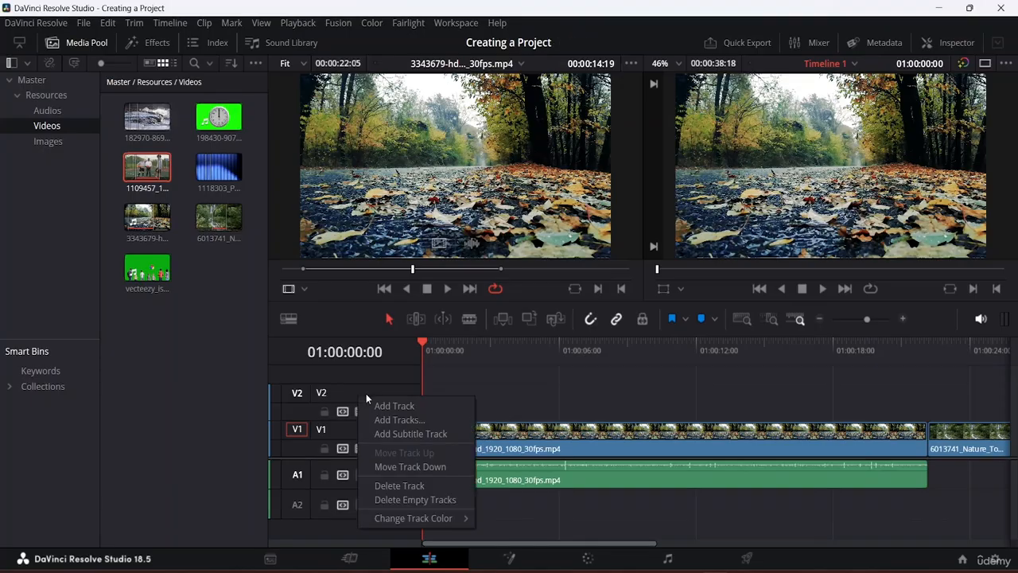
click(409, 487)
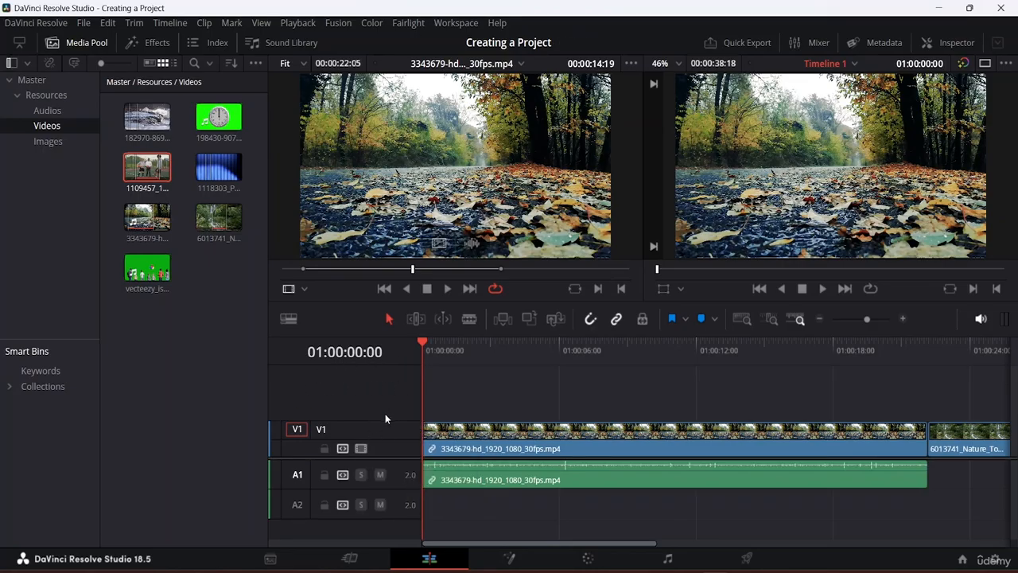
- Delete the empty audio track A2 and move the playhead to 01:00:12:10
right_click(300, 505)
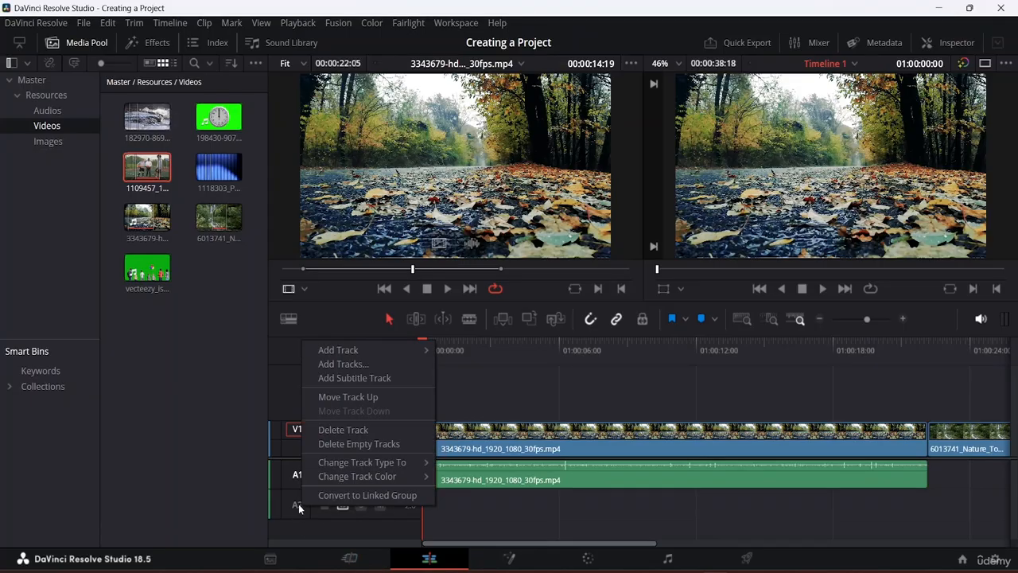
click(367, 430)
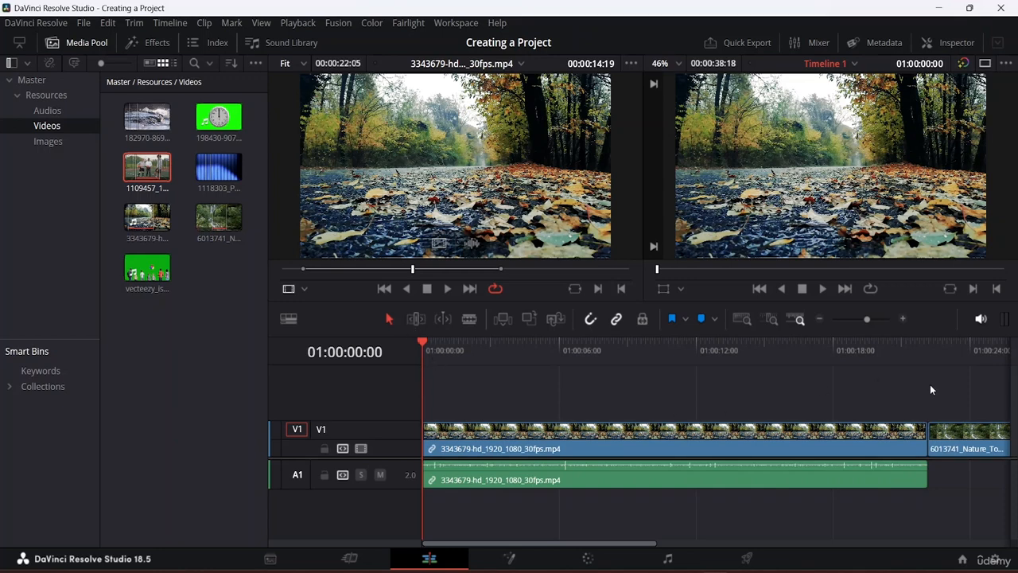
click(935, 428)
drag(421, 340, 705, 421)
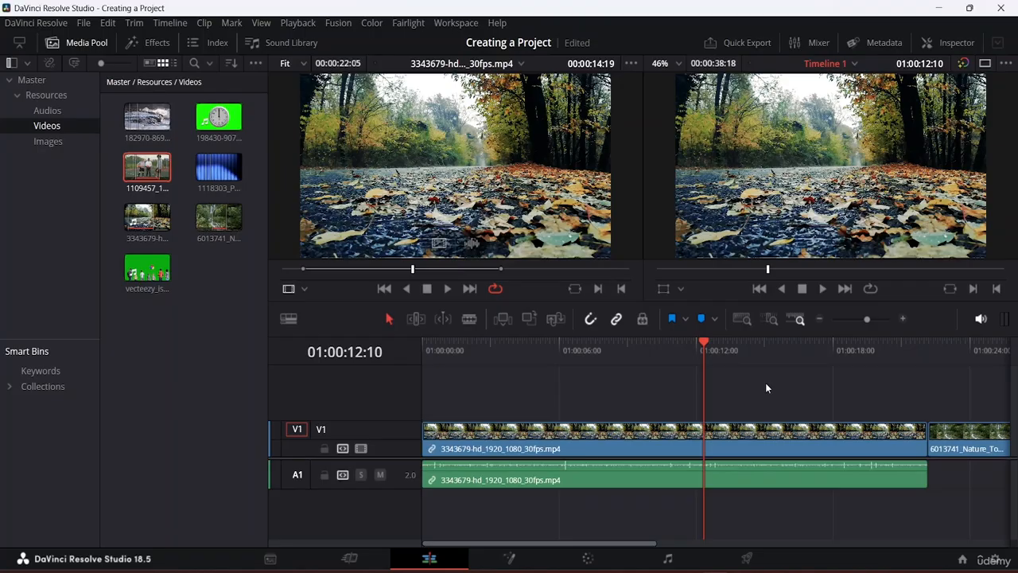
- Zoom the timeline in and out around the playhead to compare a close-up with an overview of all three clips
scroll(765, 385, up, 10)
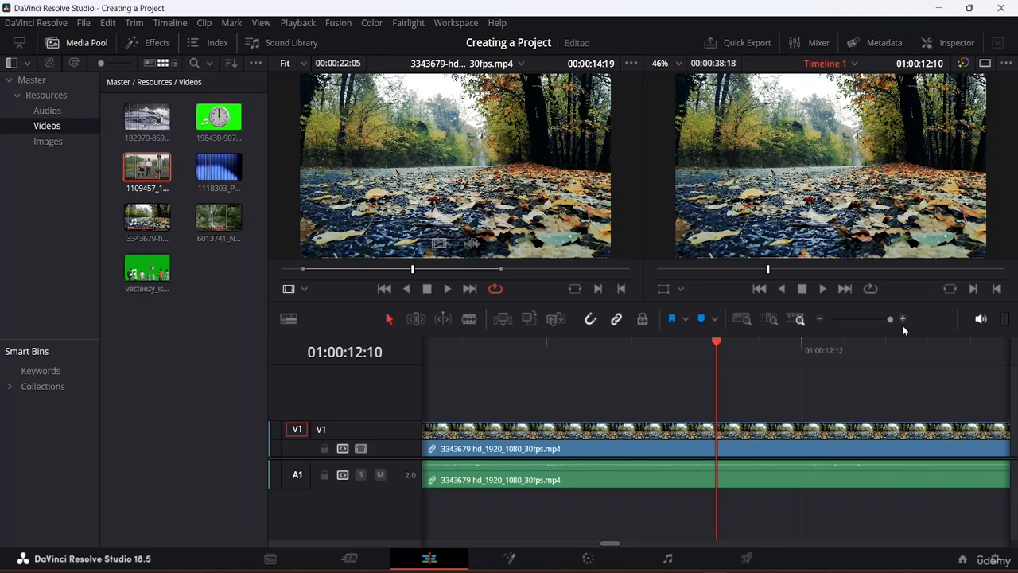
click(820, 318)
click(820, 318)
click(820, 319)
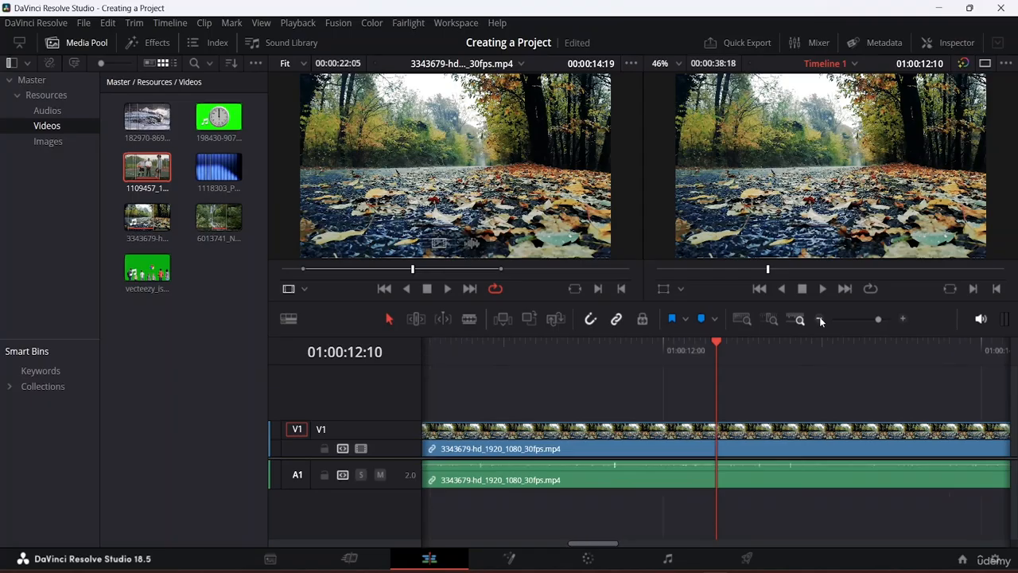
click(820, 319)
click(820, 319)
click(820, 319)
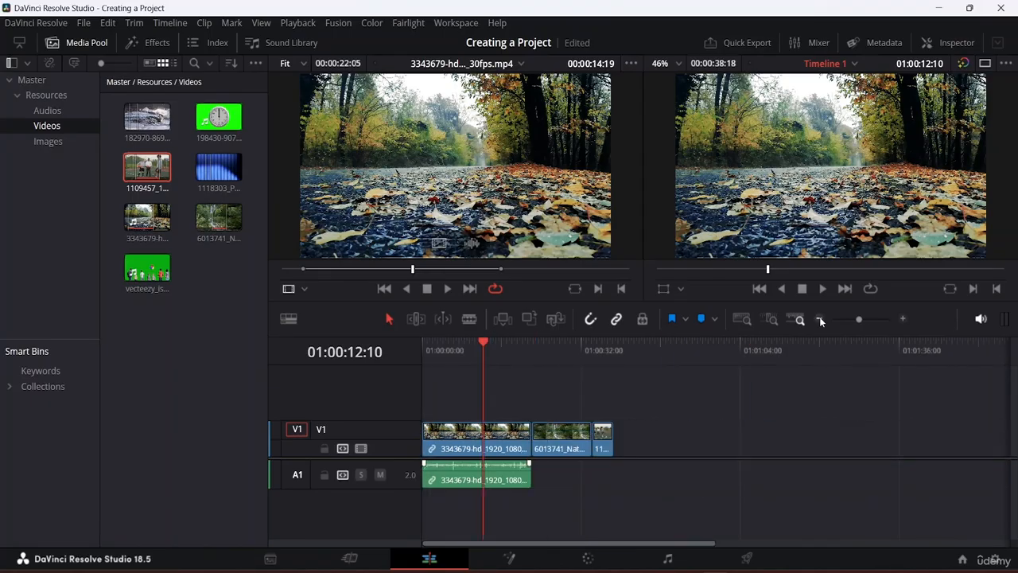
click(904, 319)
click(905, 318)
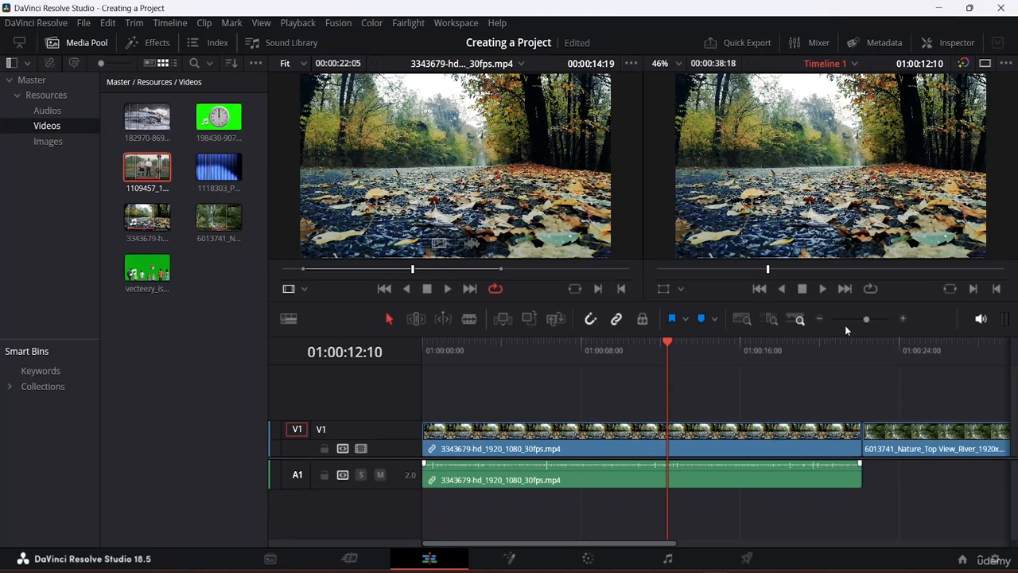
click(820, 318)
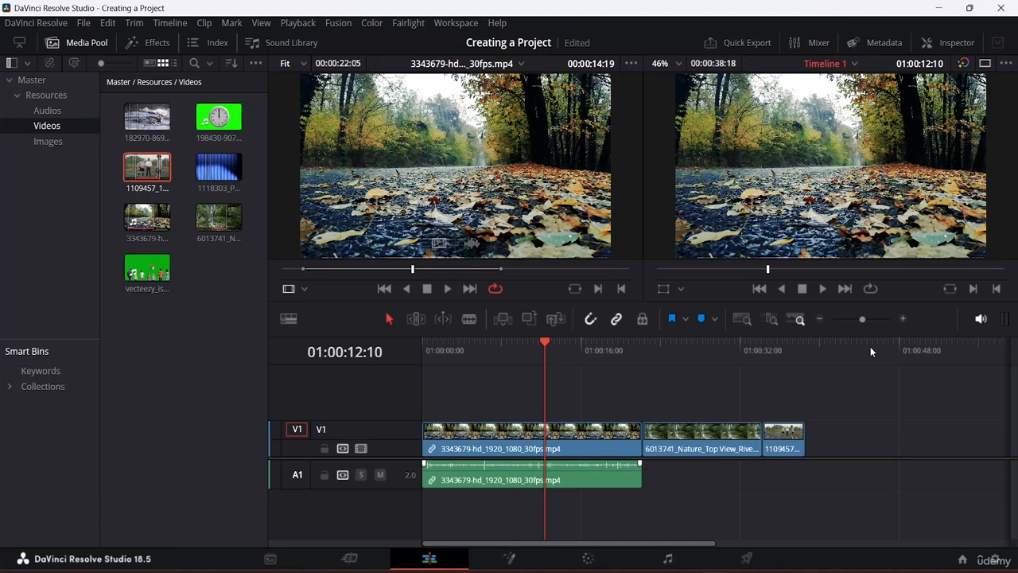
key(ctrl+equal)
key(ctrl+minus)
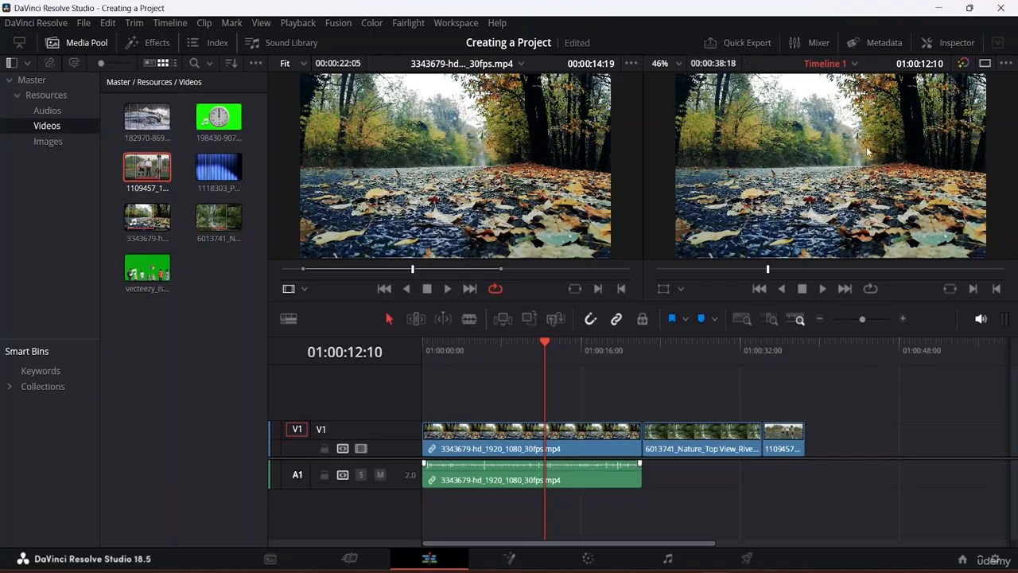
- Enlarge the timeline viewer's image to 91% and shrink it back to 46%
scroll(847, 125, up, 1)
scroll(846, 127, up, 6)
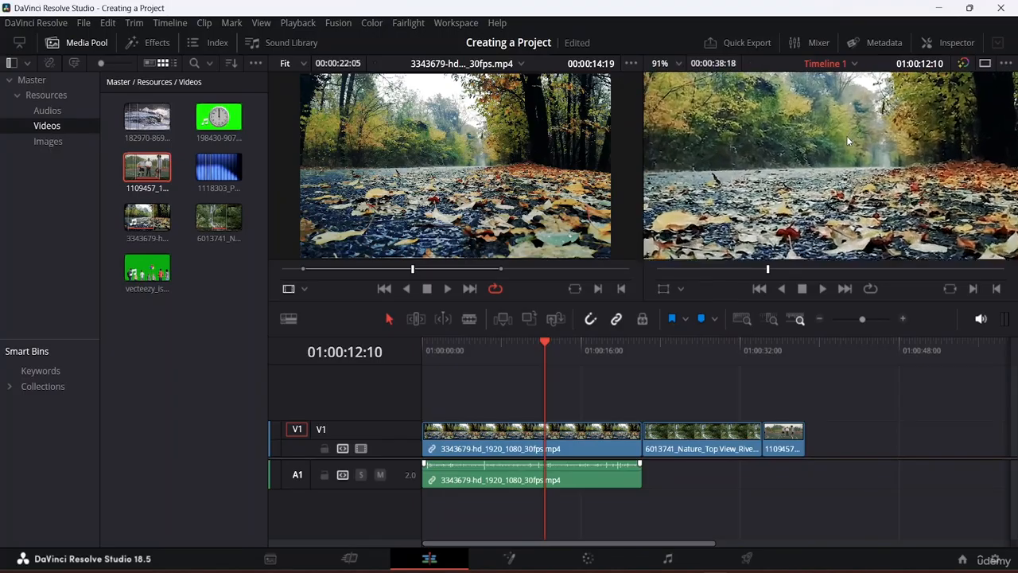
scroll(844, 116, down, 3)
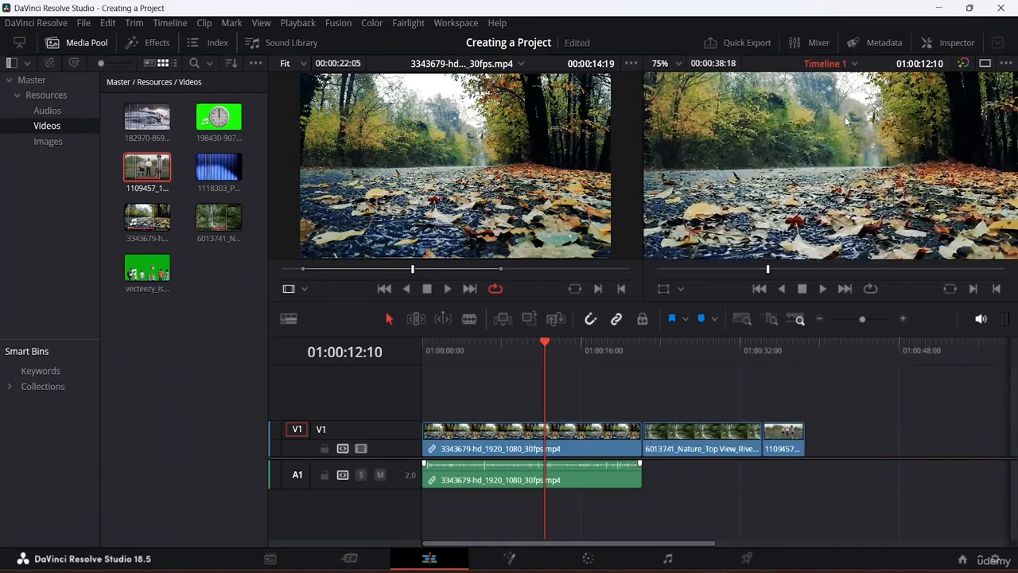
scroll(845, 116, down, 3)
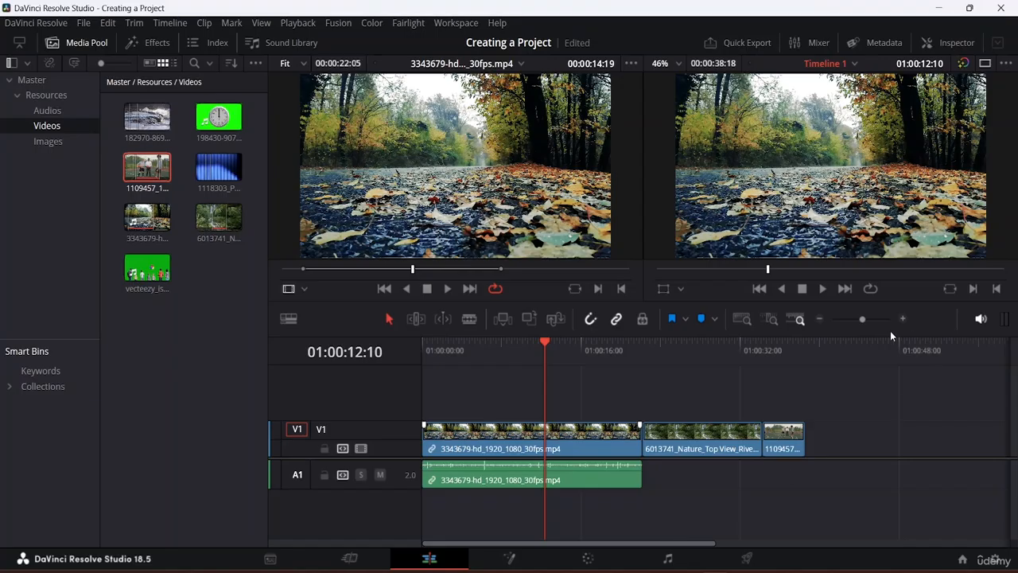
- Magnify the timeline strongly and look along the cut between the autumn road clip and the river clip
drag(864, 318, 894, 319)
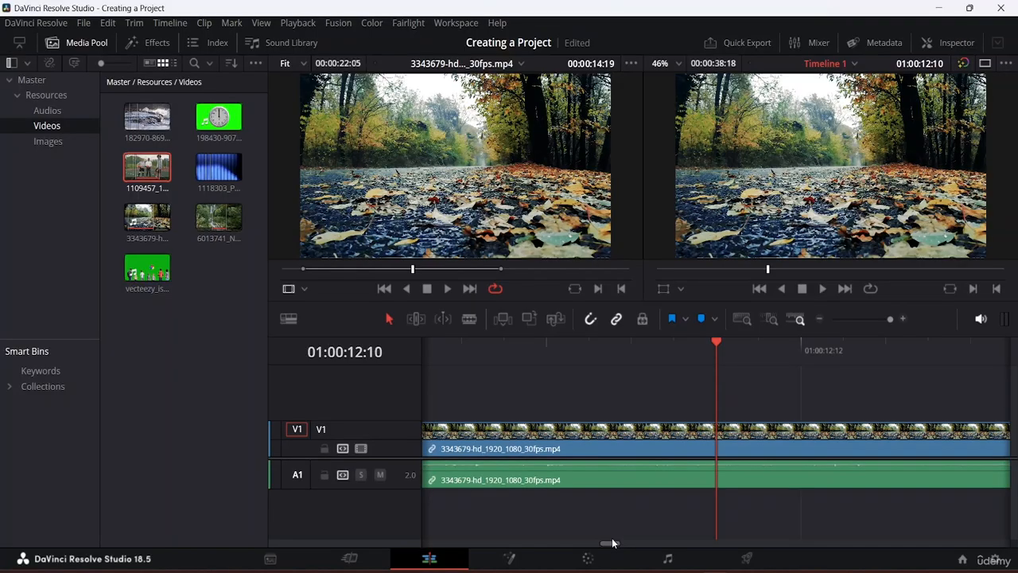
drag(609, 545, 759, 566)
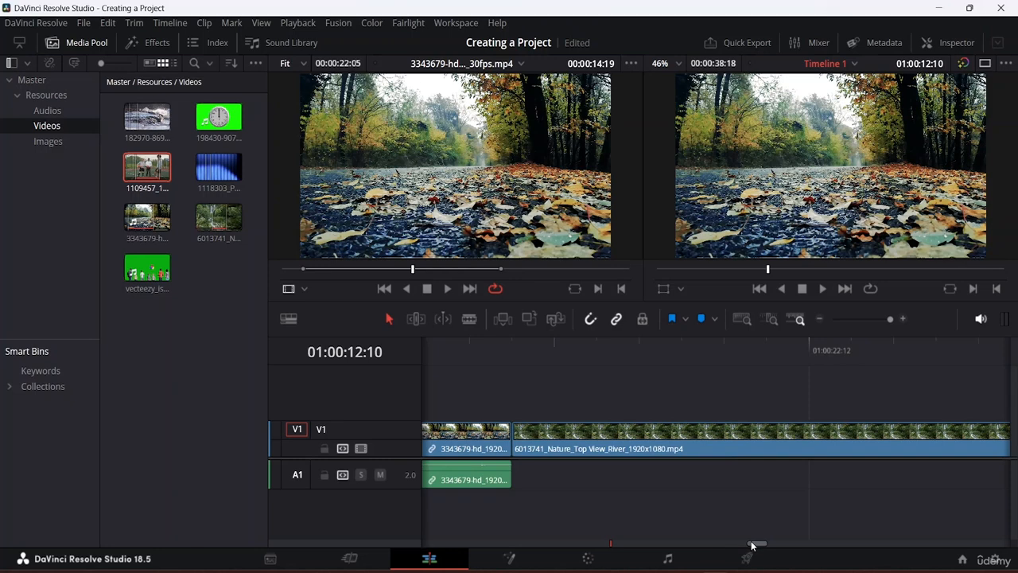
drag(753, 545, 691, 533)
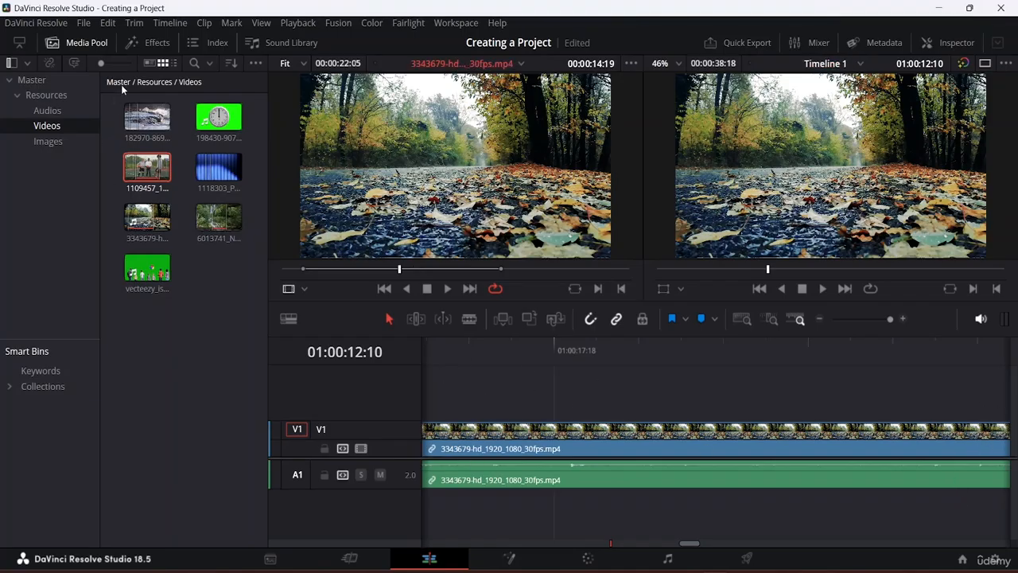
- Hide the media pool and compare Full Extent Zoom with Detail Zoom around the playhead
click(86, 42)
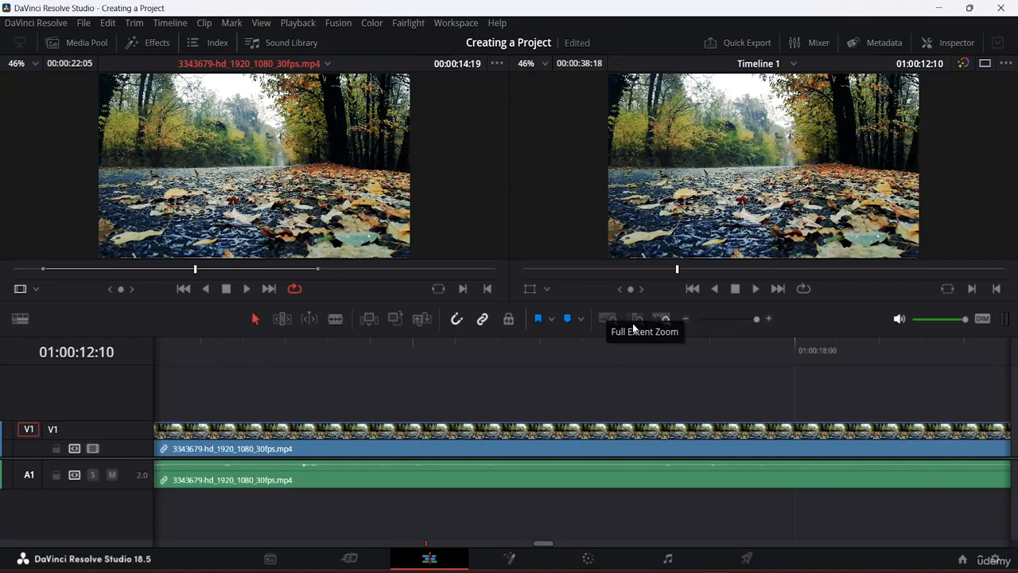
click(609, 318)
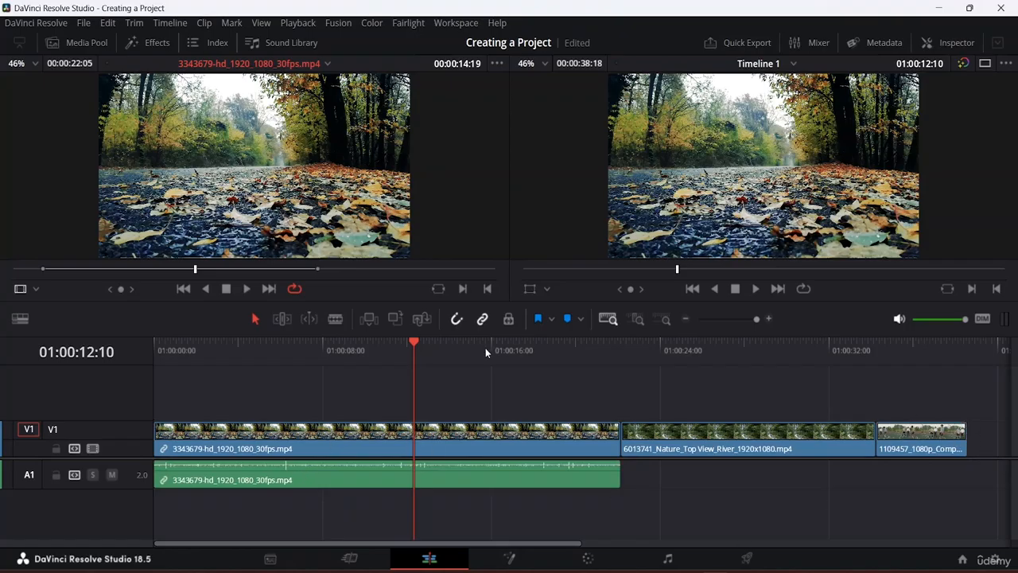
click(635, 319)
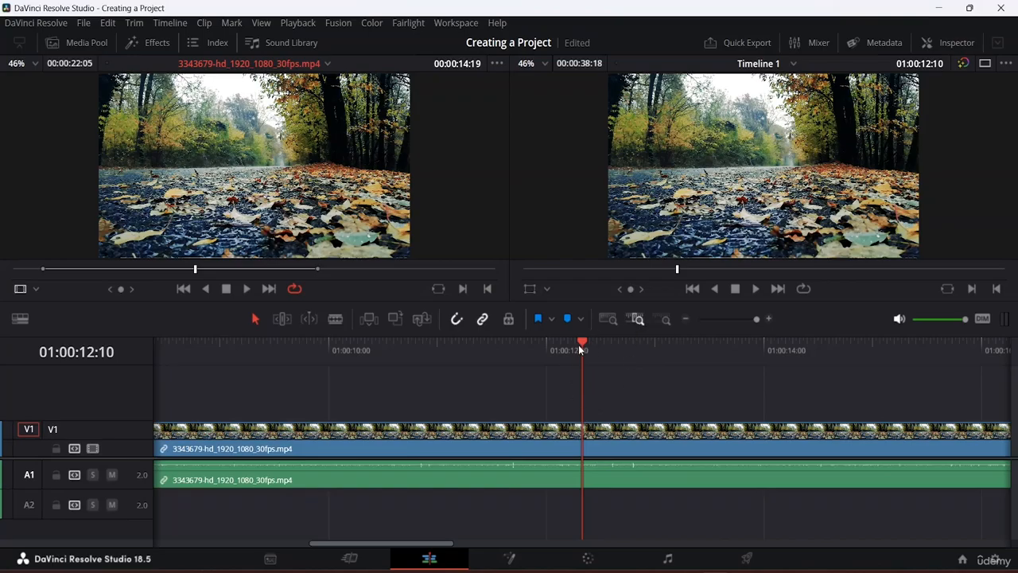
click(610, 318)
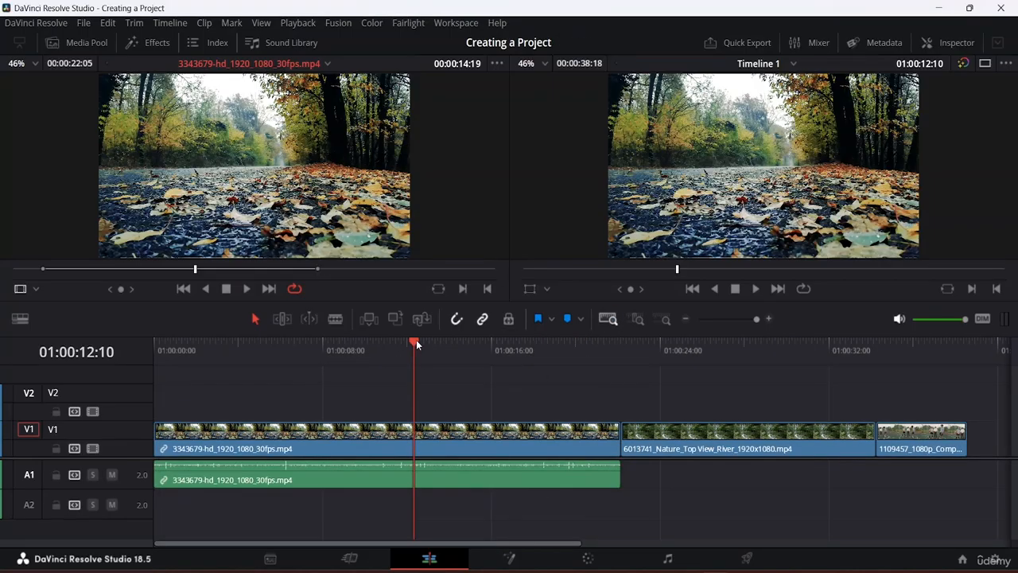
- Move the playhead to the start of the river clip, inspect it with Detail Zoom, and return to Full Extent Zoom
drag(416, 340, 625, 399)
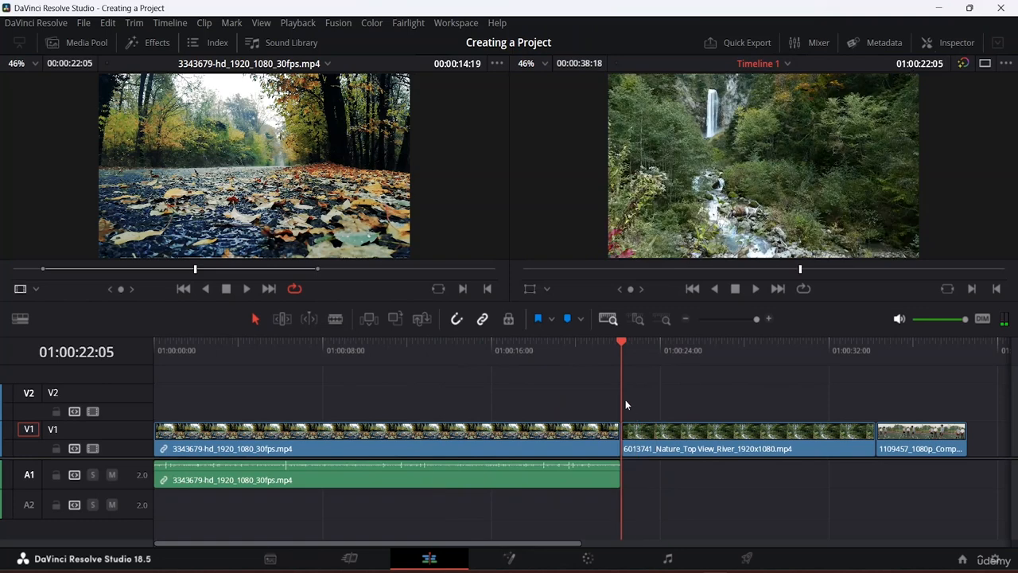
click(638, 318)
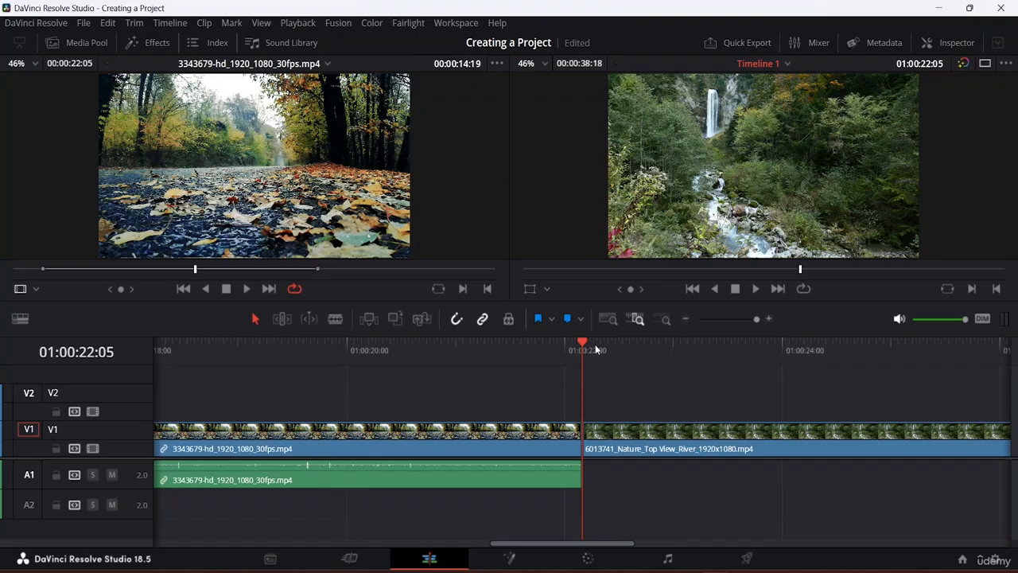
click(607, 319)
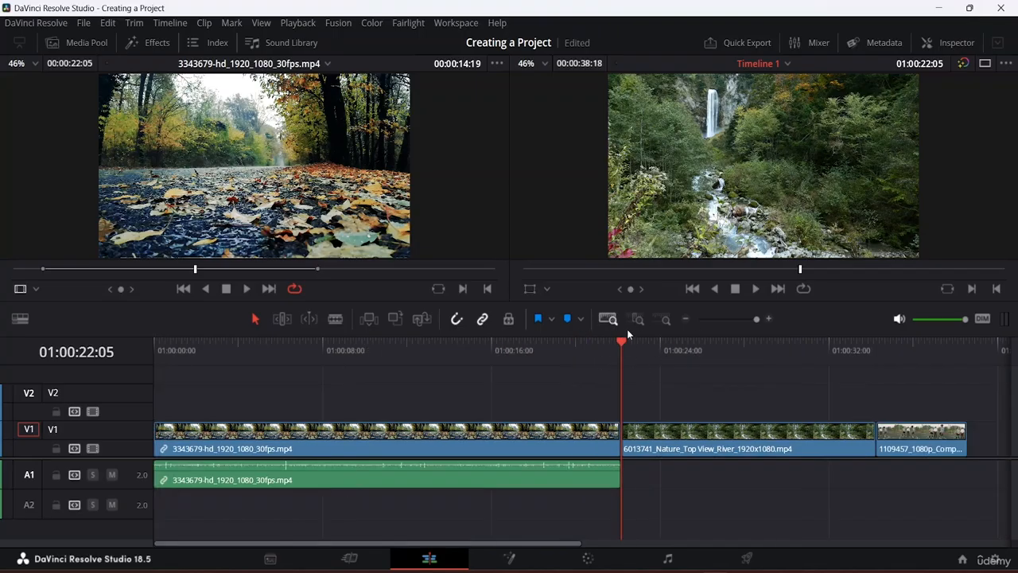
- Move the playhead to 01:00:28:21 in the river clip, inspect it with Custom Zoom, and return to Full Extent Zoom
drag(619, 341, 760, 363)
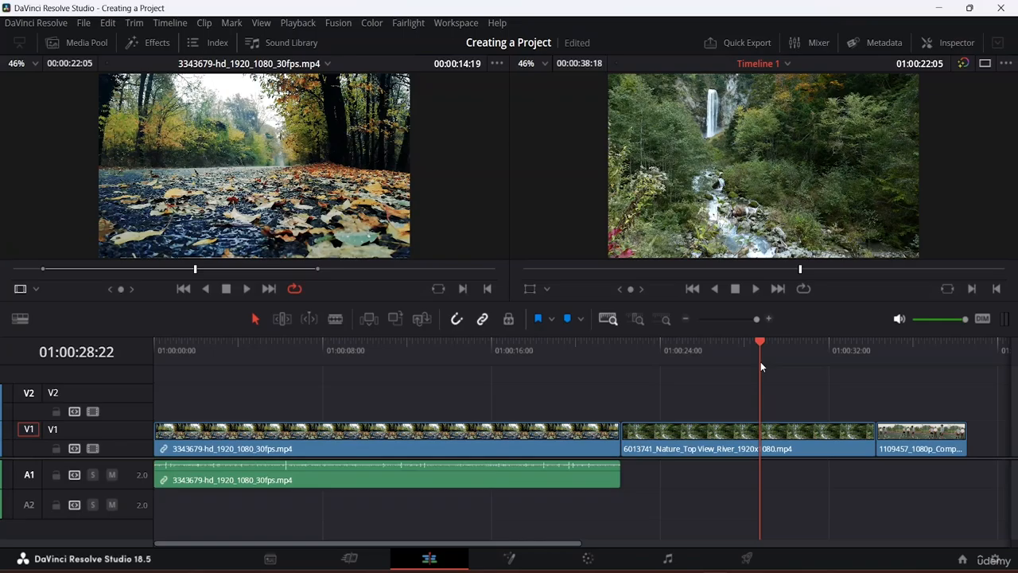
click(665, 319)
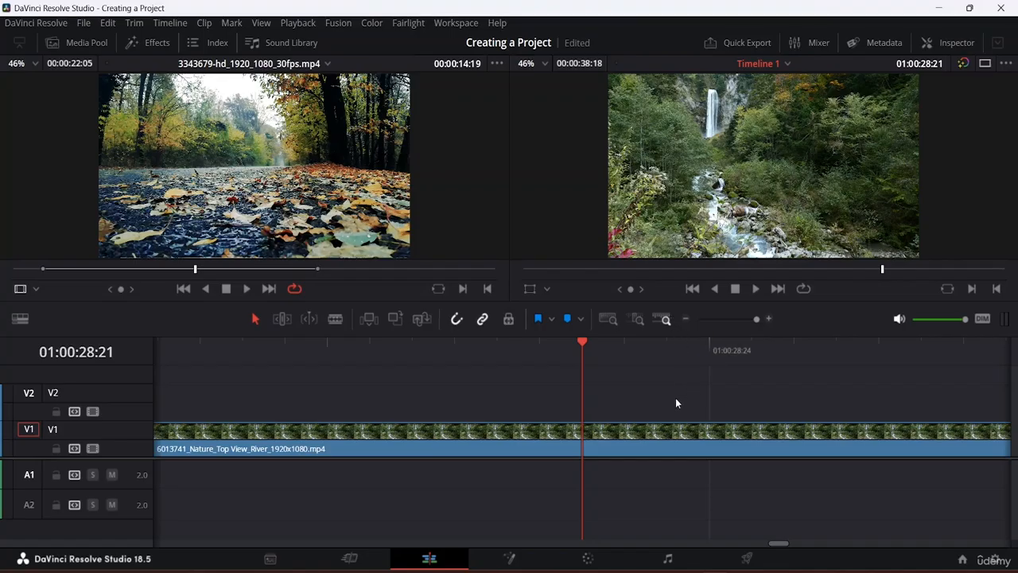
click(611, 318)
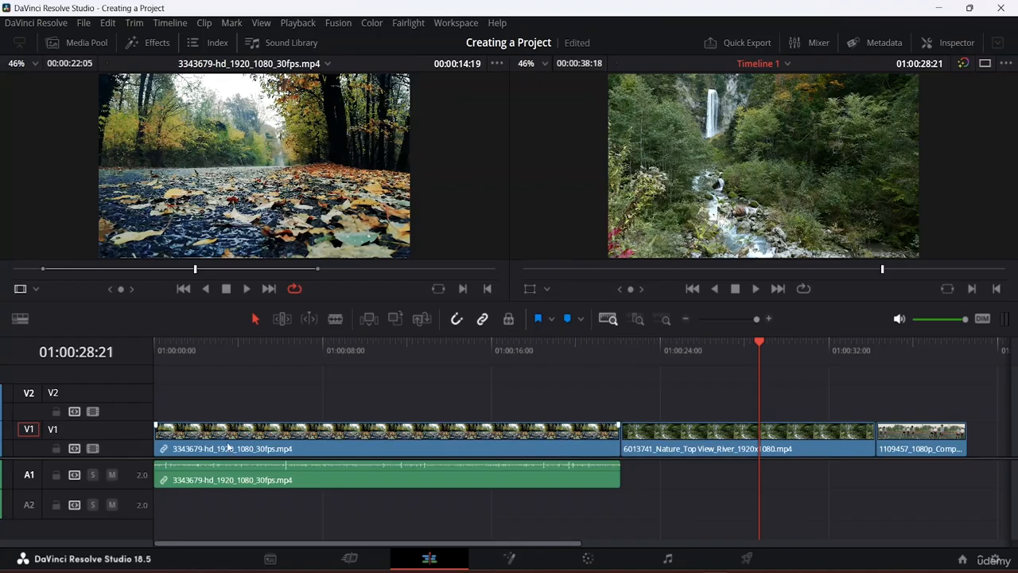
- Lock track V1 and shift the autumn road clip's audio onto track A2, 20:05 later than its picture
click(227, 445)
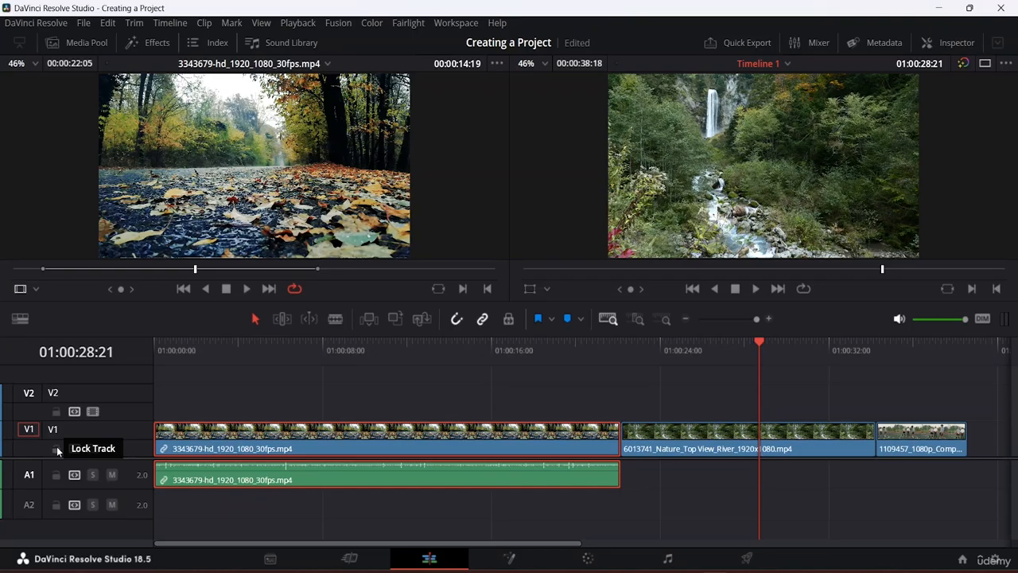
click(57, 450)
drag(171, 475, 790, 429)
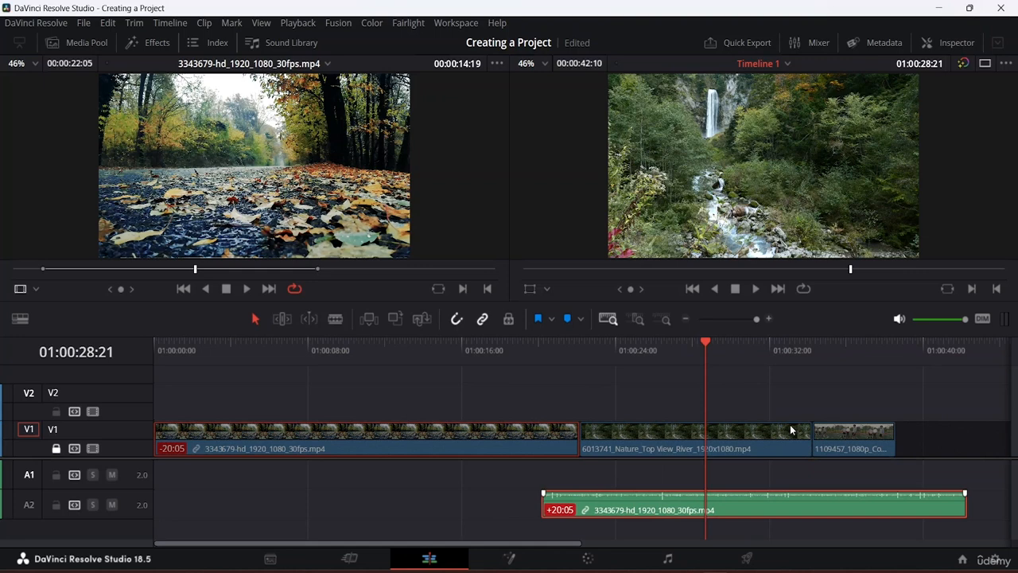
- Select clips on the locked track V1, and move the autumn road audio back to the start of track A1
click(839, 432)
click(676, 439)
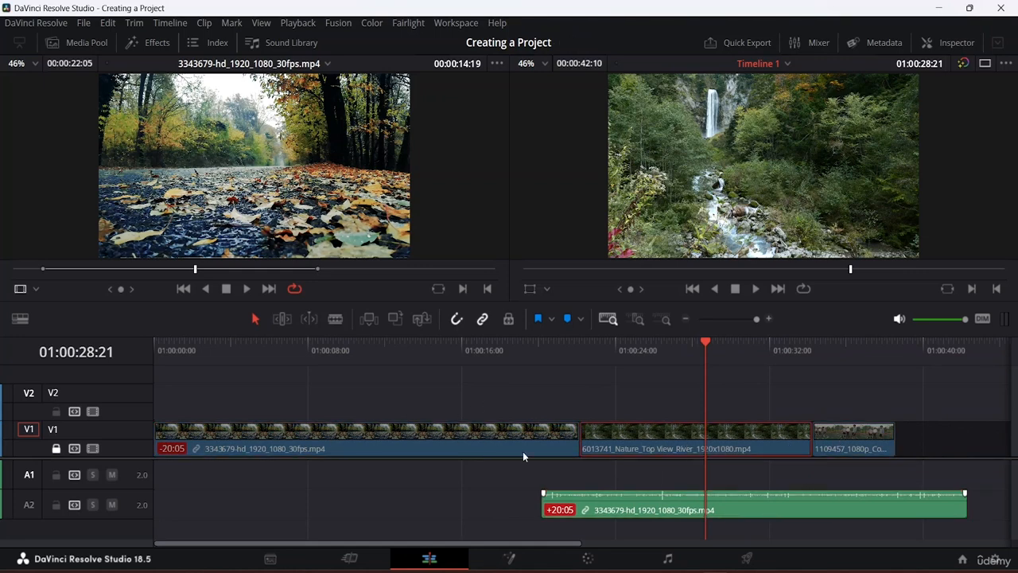
drag(627, 504, 192, 453)
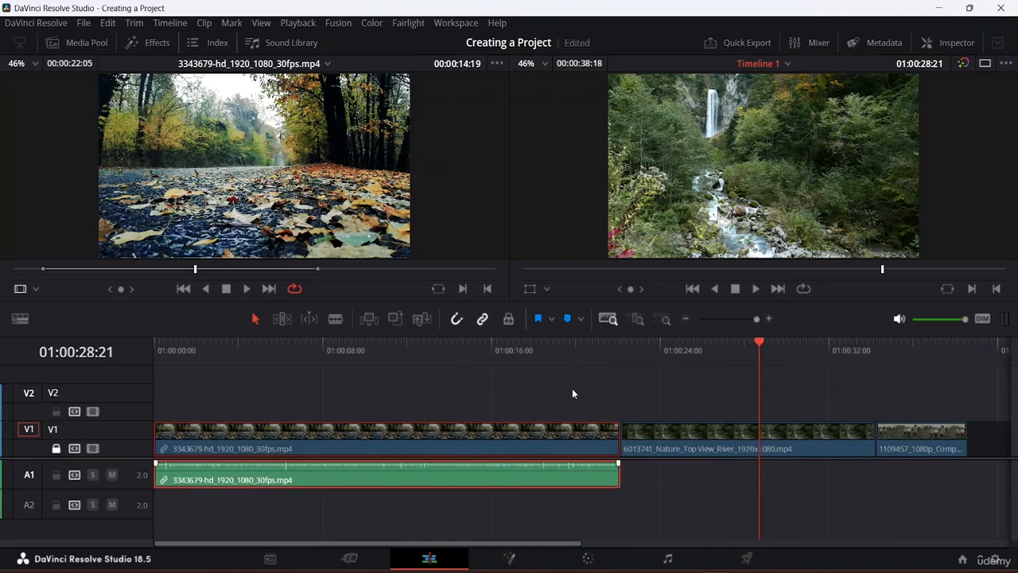
- Unlock track V1, try to shift the autumn road clip, and clear the selection
click(56, 450)
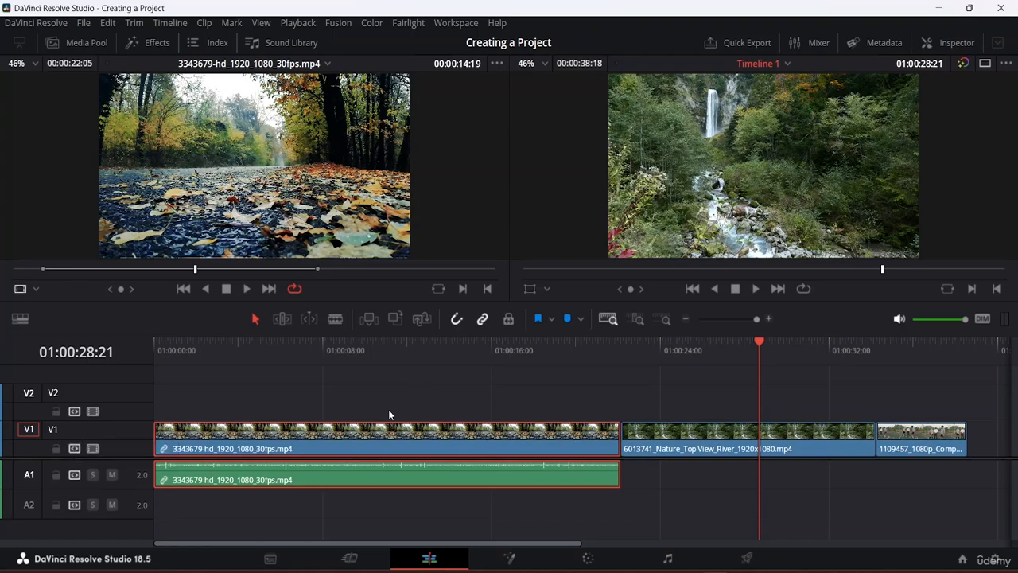
mouse_move(390, 438)
mouse_down()
mouse_move(392, 396)
mouse_move(398, 441)
mouse_move(431, 395)
mouse_move(557, 375)
mouse_move(290, 362)
mouse_move(272, 384)
mouse_move(264, 487)
mouse_move(322, 448)
mouse_up()
click(446, 405)
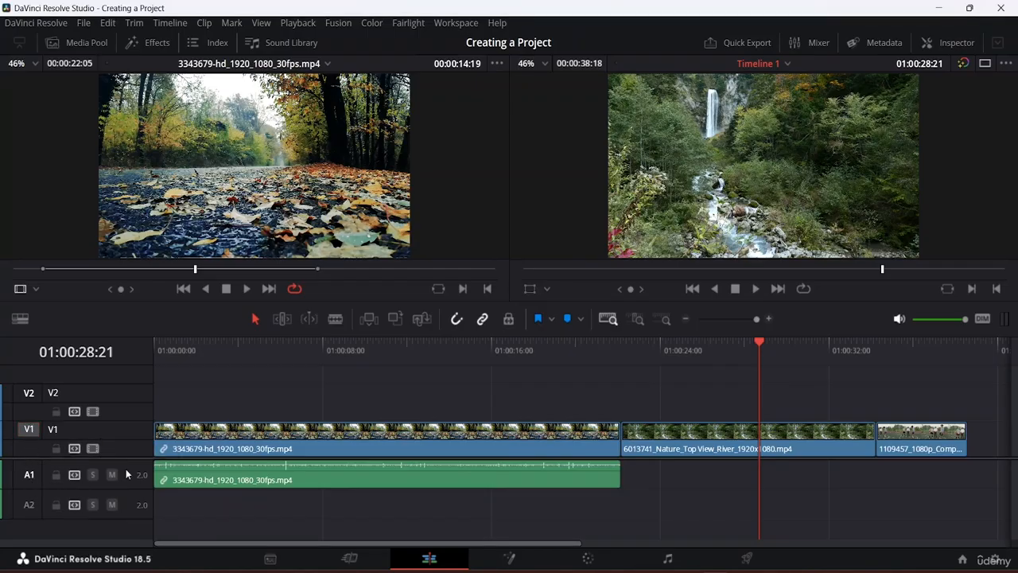
- Delete all empty tracks from the timeline
right_click(30, 501)
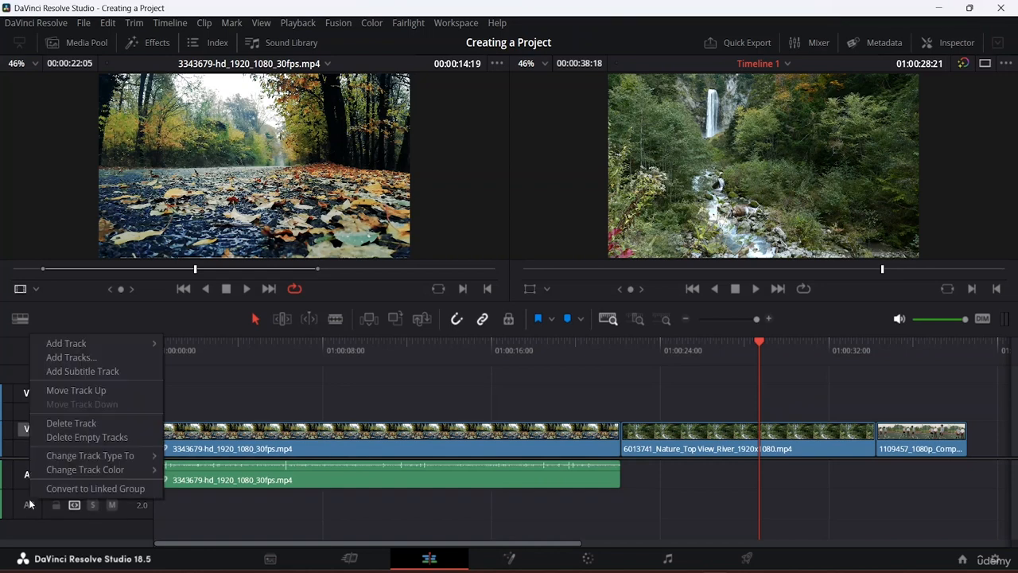
click(74, 437)
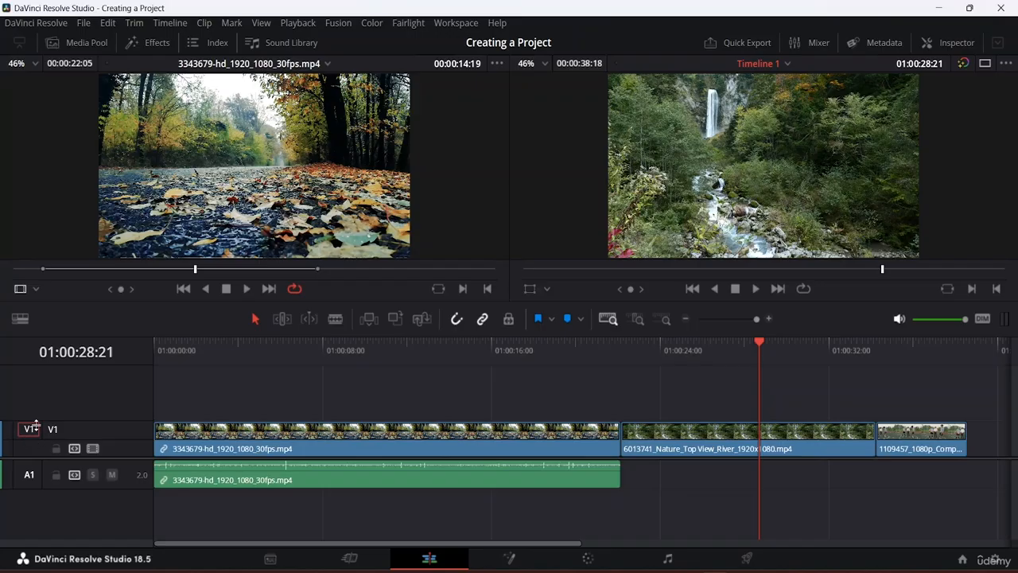
- Turn off the auto track selector on V1 and show the media pool again
click(75, 449)
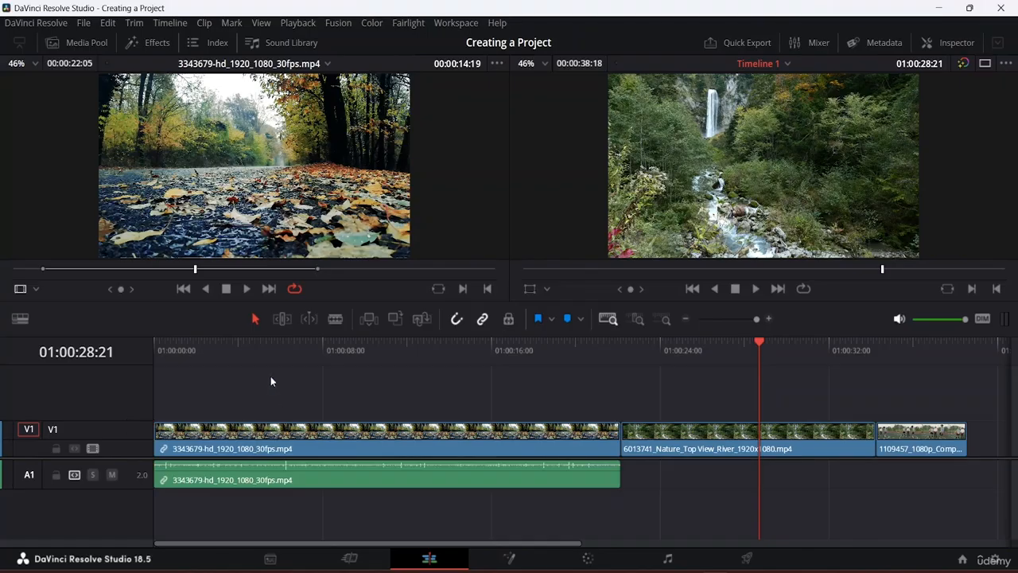
click(78, 42)
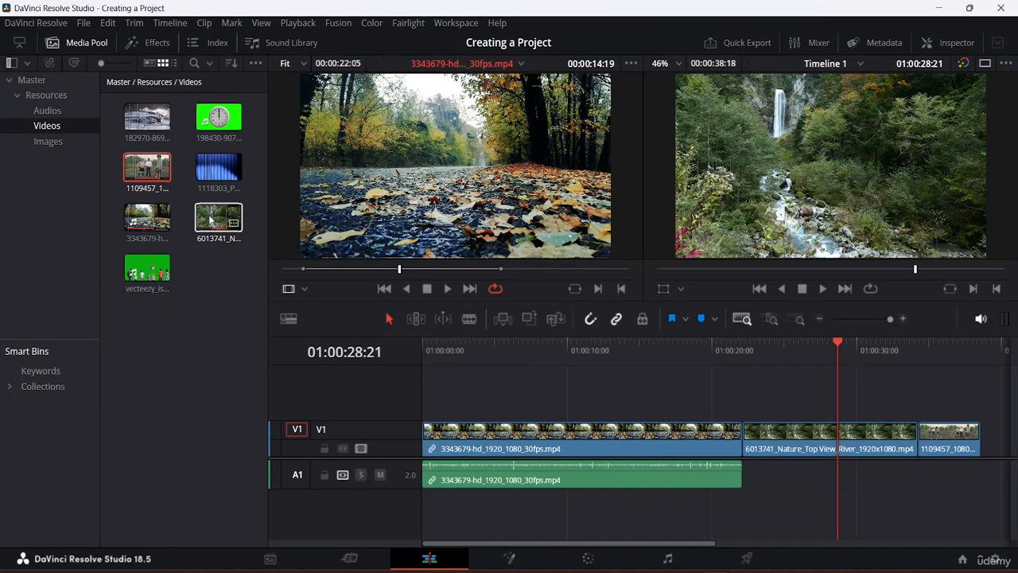
- Place the 1118303 pattern clip at the start of a new video track above V1, and select the autumn road clip
drag(218, 167, 602, 414)
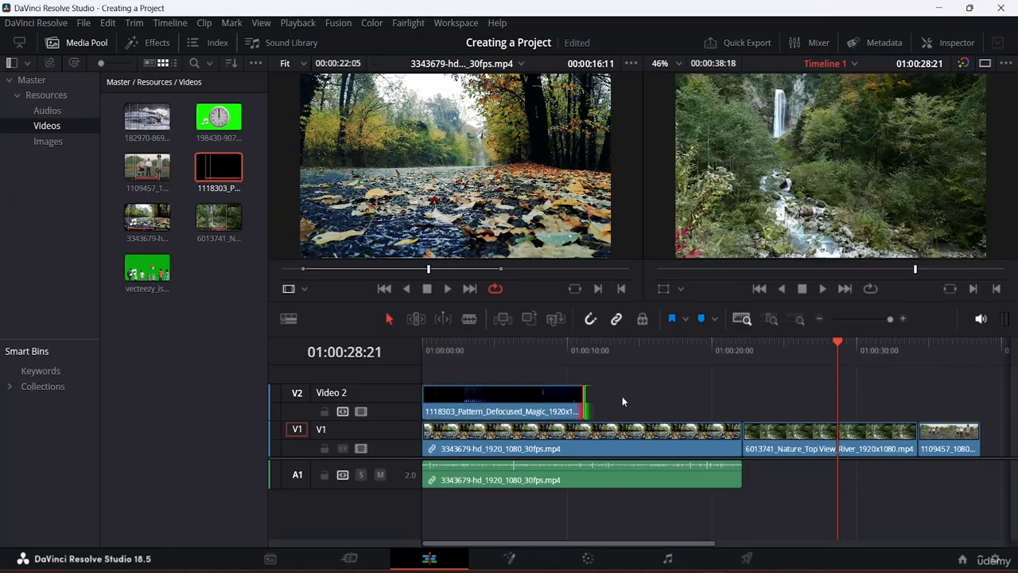
click(518, 444)
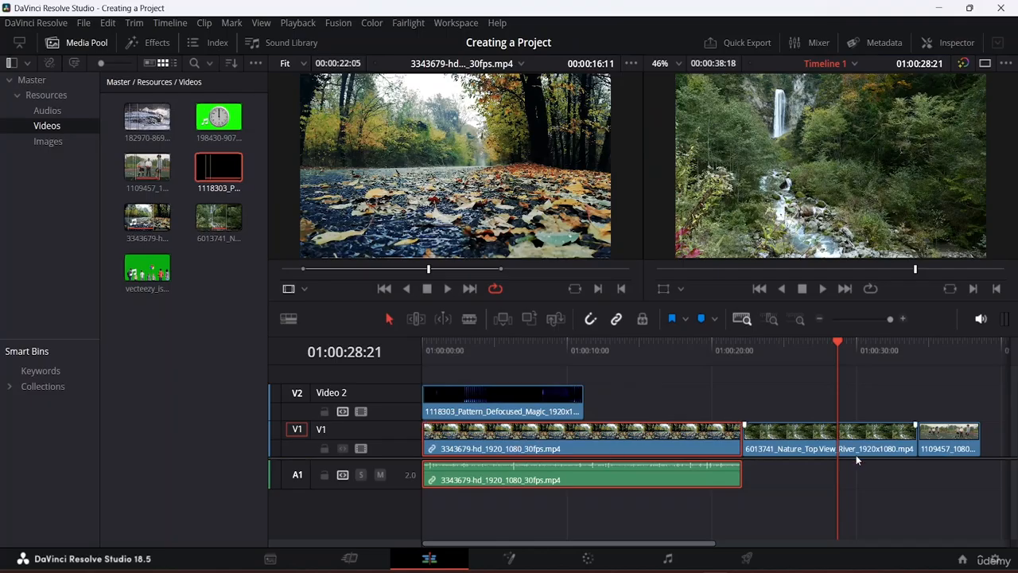
- Disable video track V1 and play the timeline from the beginning for a few seconds
click(361, 449)
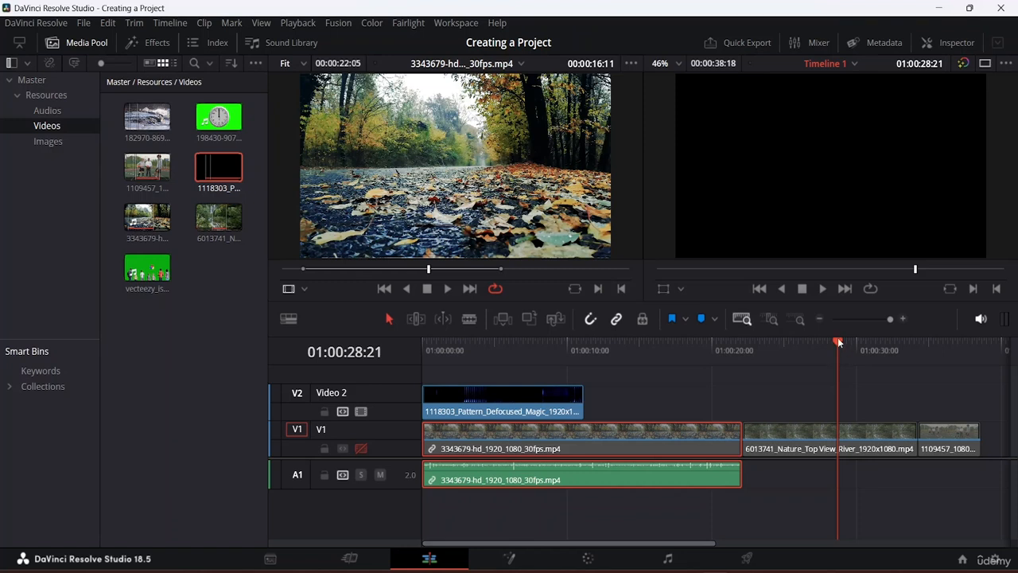
drag(838, 339, 128, 338)
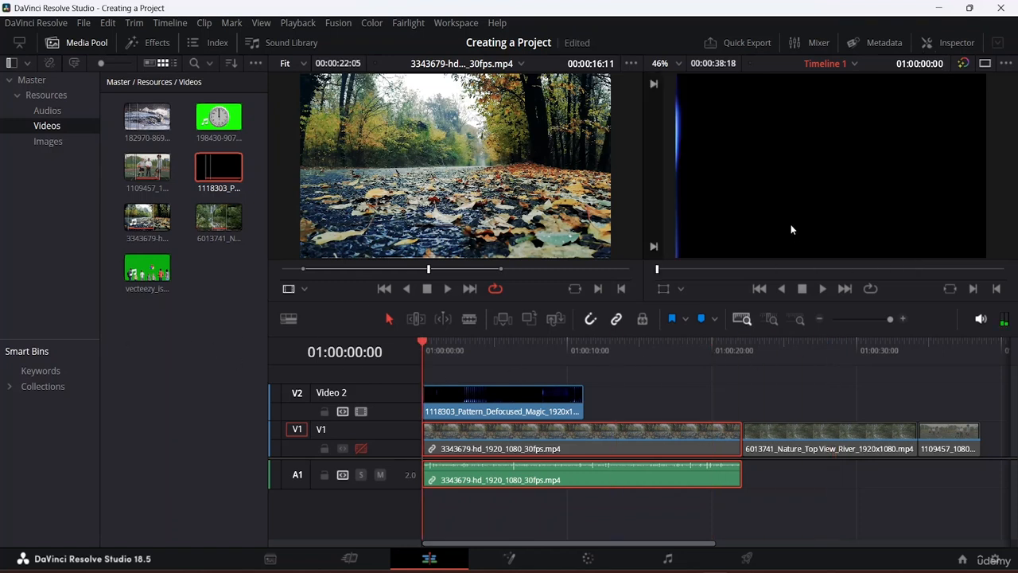
key(space)
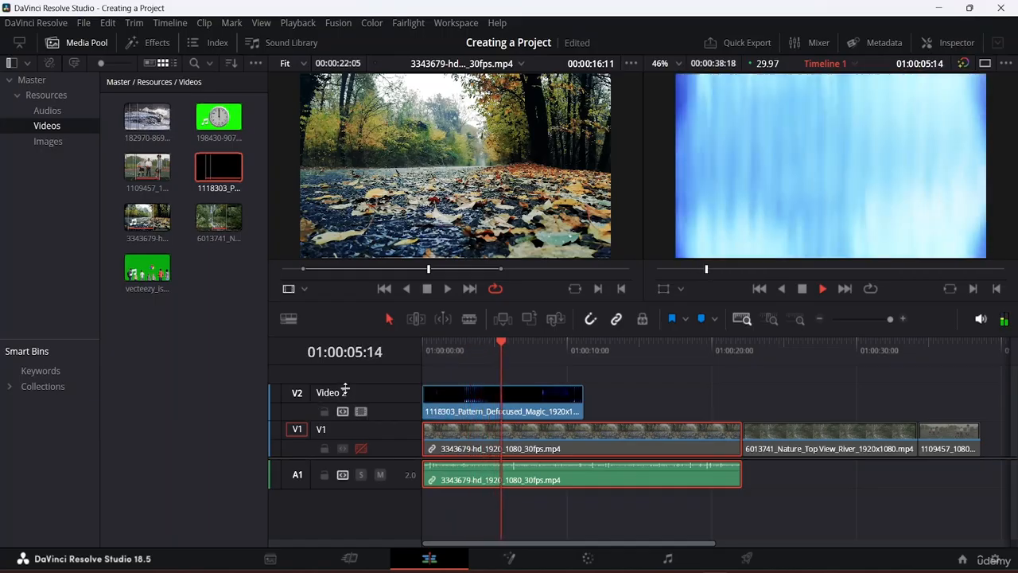
key(space)
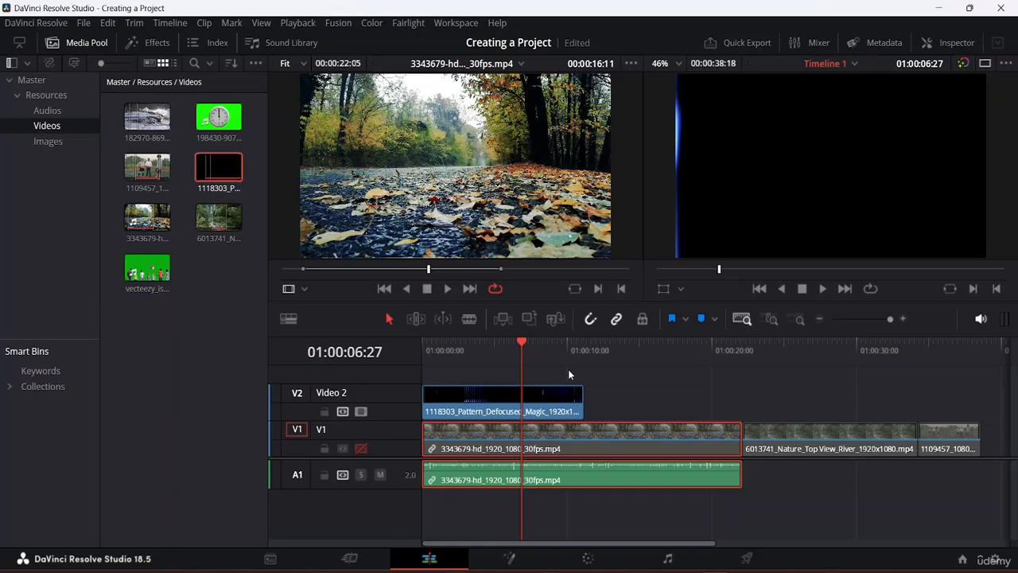
- Enable video track V1 again and ripple delete the 1118303 pattern clip from track V2
mouse_move(537, 397)
click(359, 448)
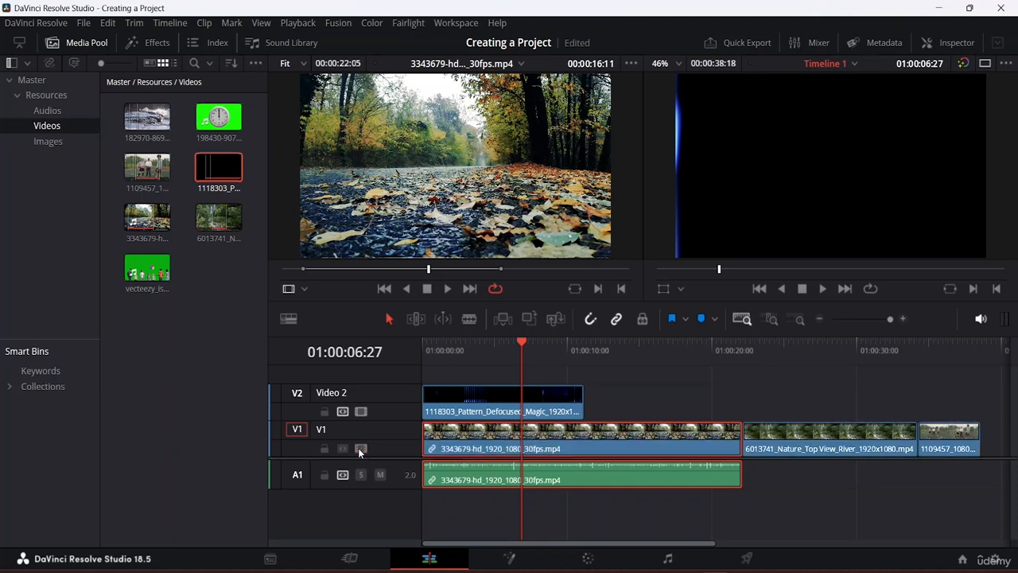
click(565, 396)
key(Delete)
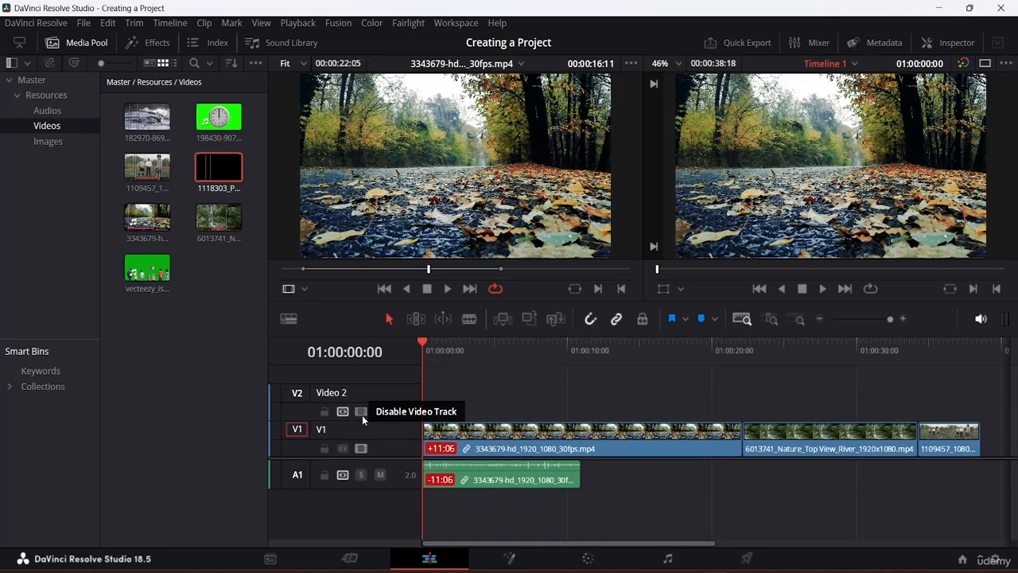
- Try to extend the end of the autumn road audio on A1, and undo the recent timeline edits
click(495, 469)
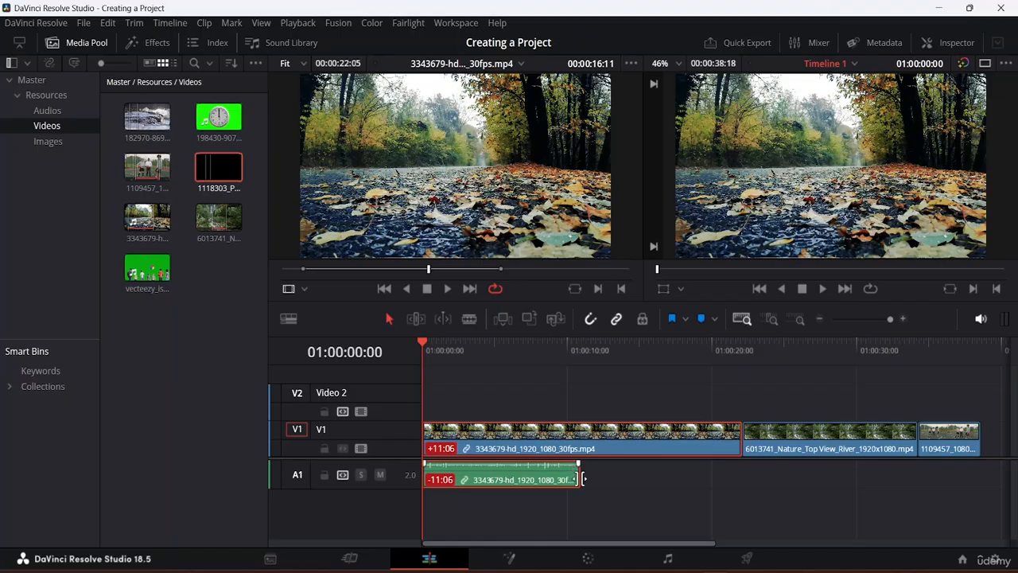
mouse_move(577, 472)
mouse_down()
mouse_move(681, 473)
mouse_move(582, 470)
mouse_up()
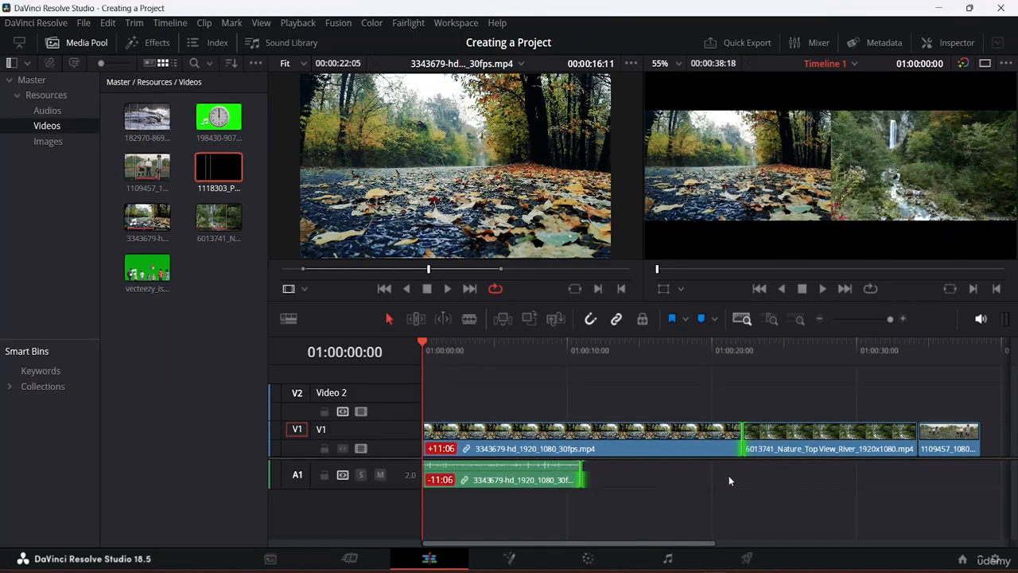
key(ctrl+z)
key(ctrl+z)
key(ctrl+z)
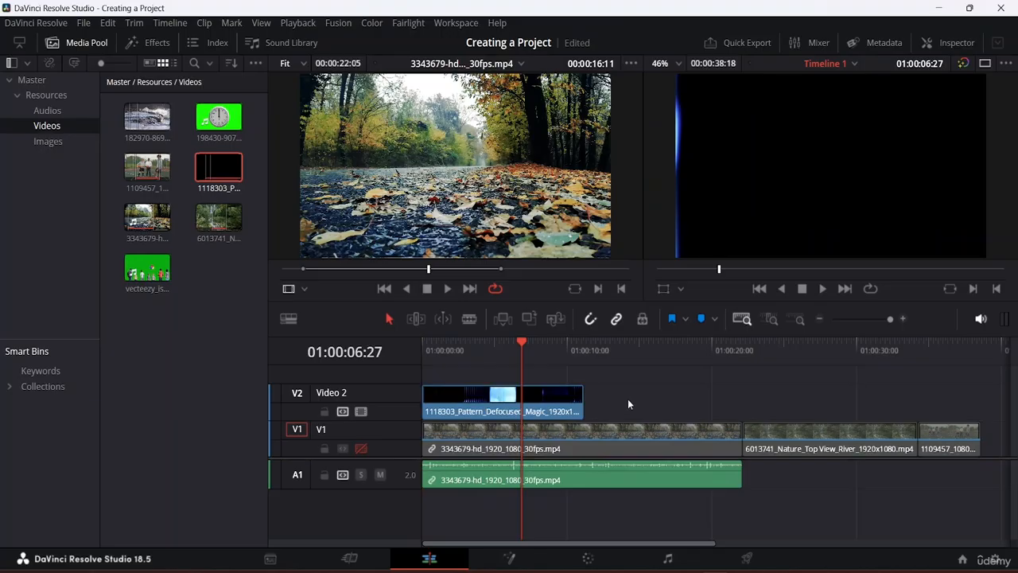
- Delete the pattern clip from track V2 and the autumn road clip with its linked audio from V1 and A1
click(538, 401)
key(Delete)
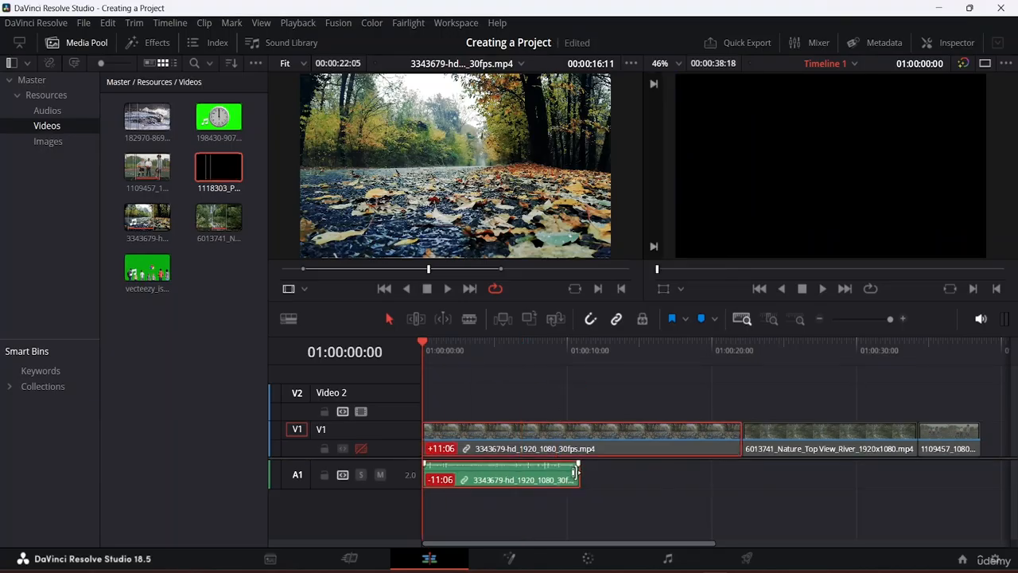
click(669, 443)
key(BackSpace)
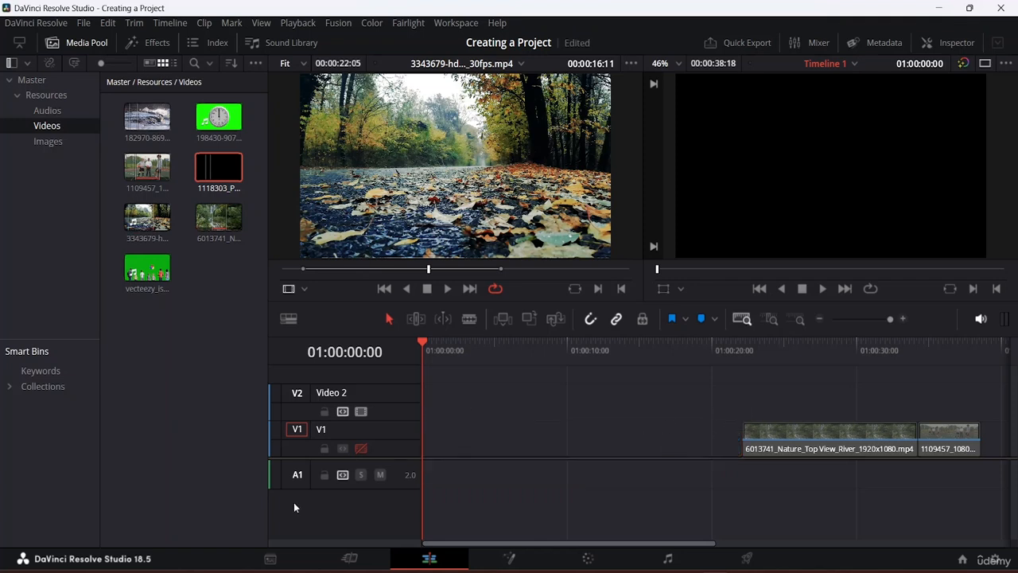
- Enable video track V1 and move the river and basketball player clips together to the start of the timeline
click(359, 448)
drag(720, 386, 1006, 501)
drag(864, 443, 539, 451)
key(shift+z)
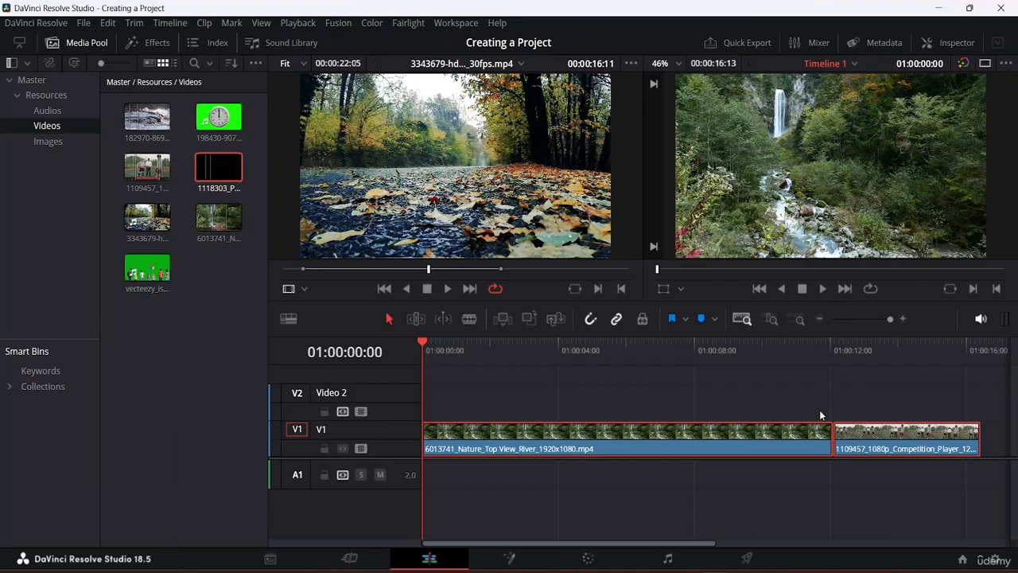
- Place the action-rock audio at the start of track A1 and trim its end to match the last video clip
click(57, 114)
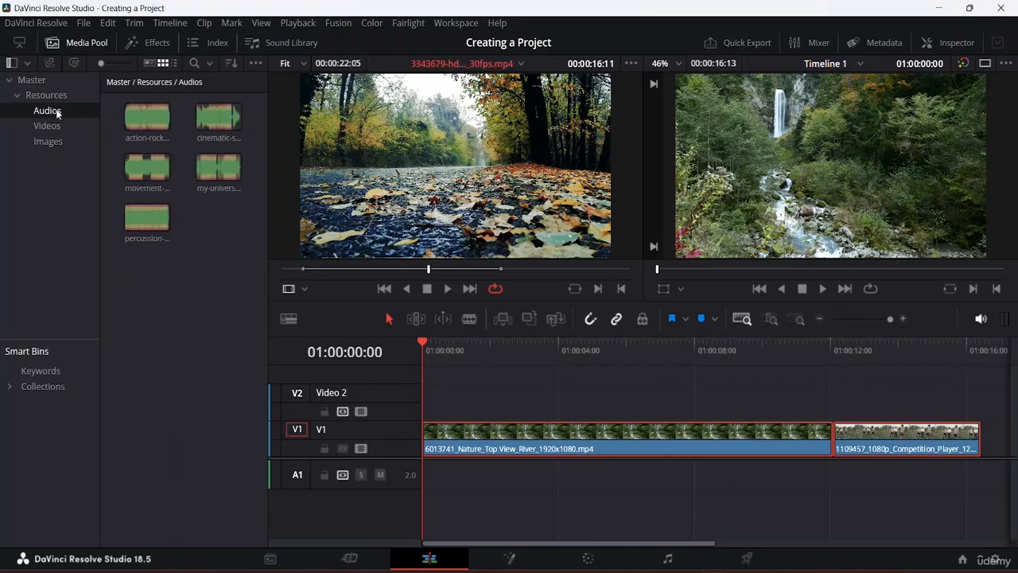
drag(163, 113, 420, 474)
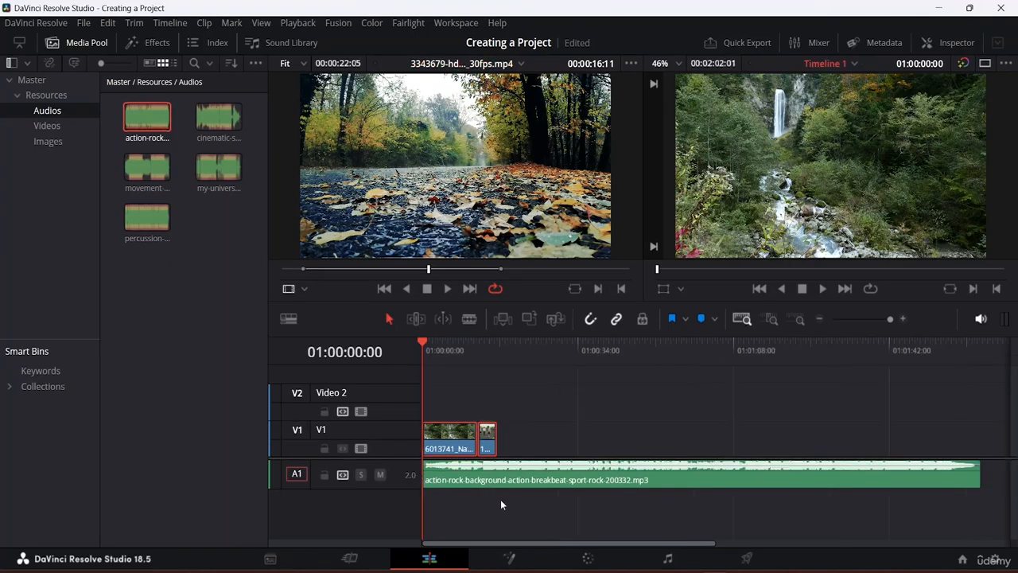
drag(979, 468, 495, 478)
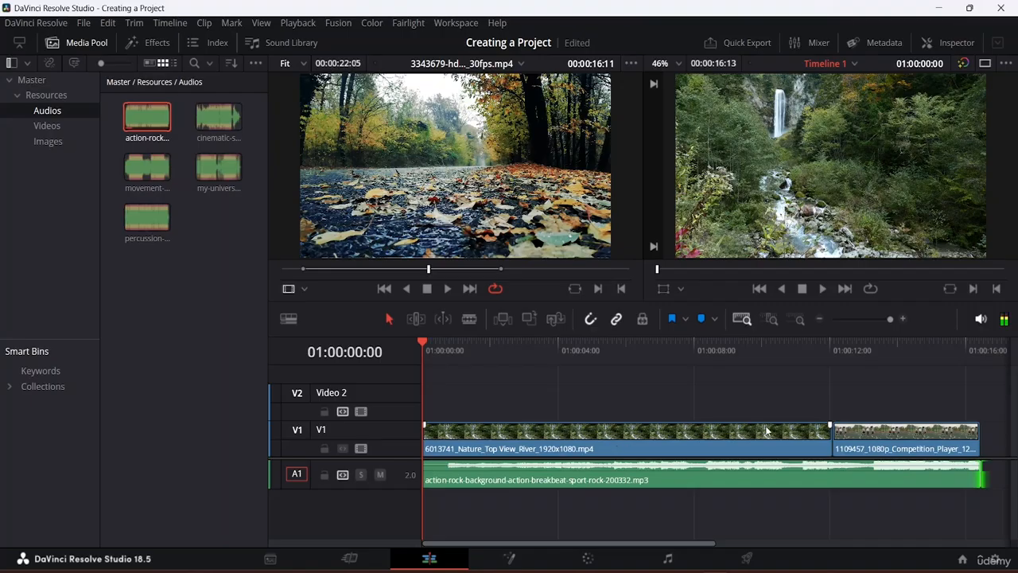
click(865, 378)
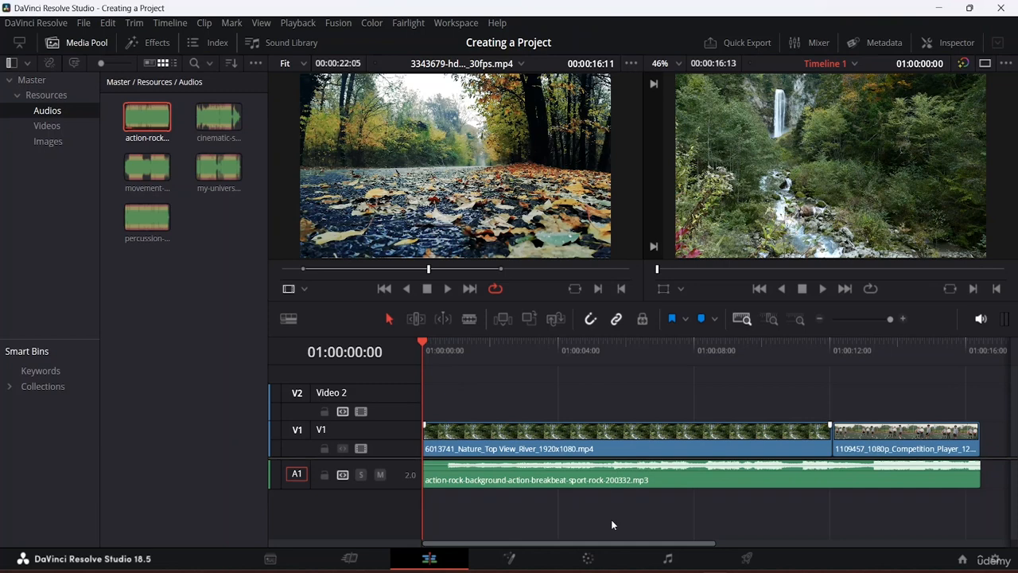
- Play the timeline from the beginning in two passes to hear the action-rock music under the river clip
key(space)
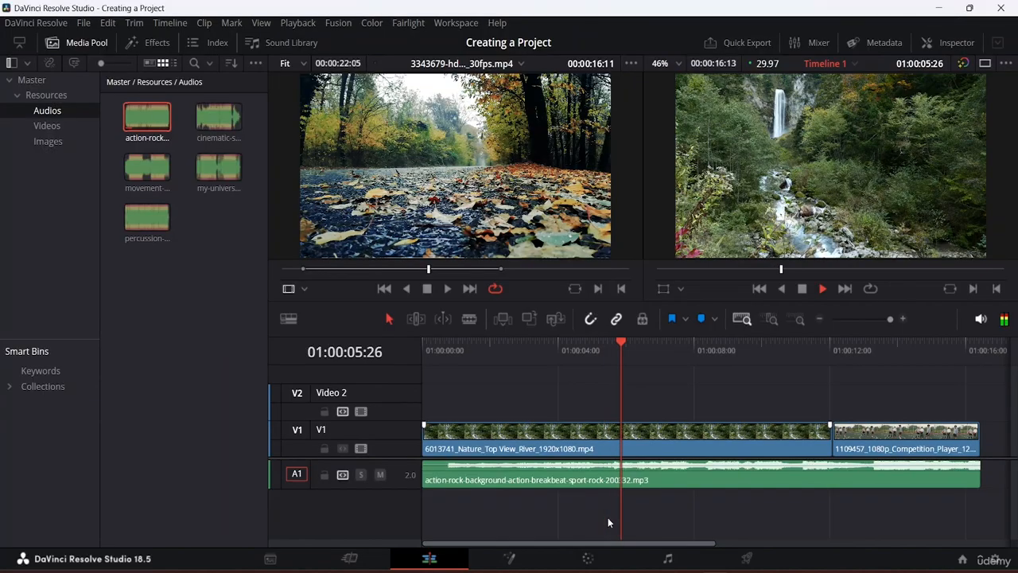
key(space)
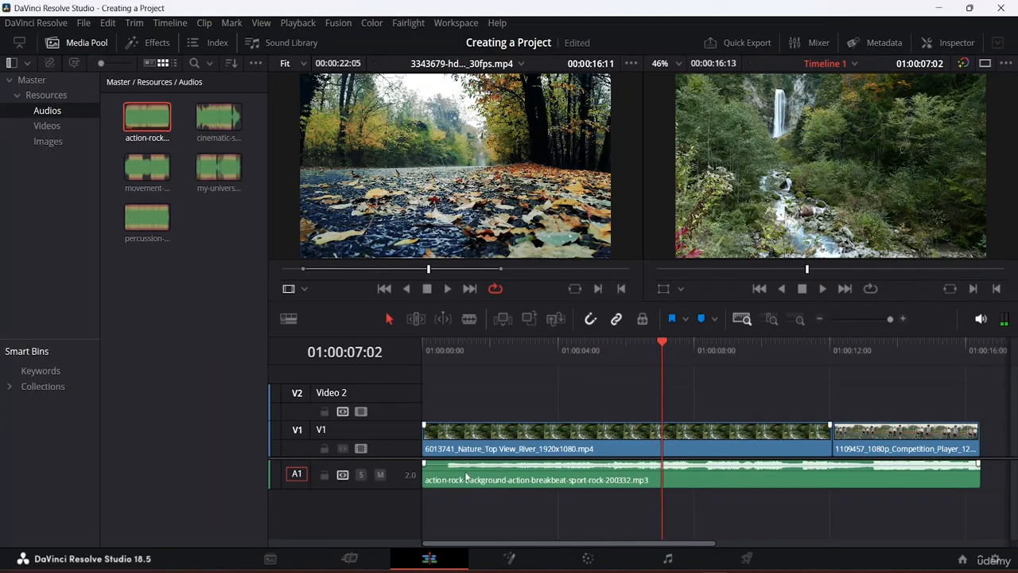
key(space)
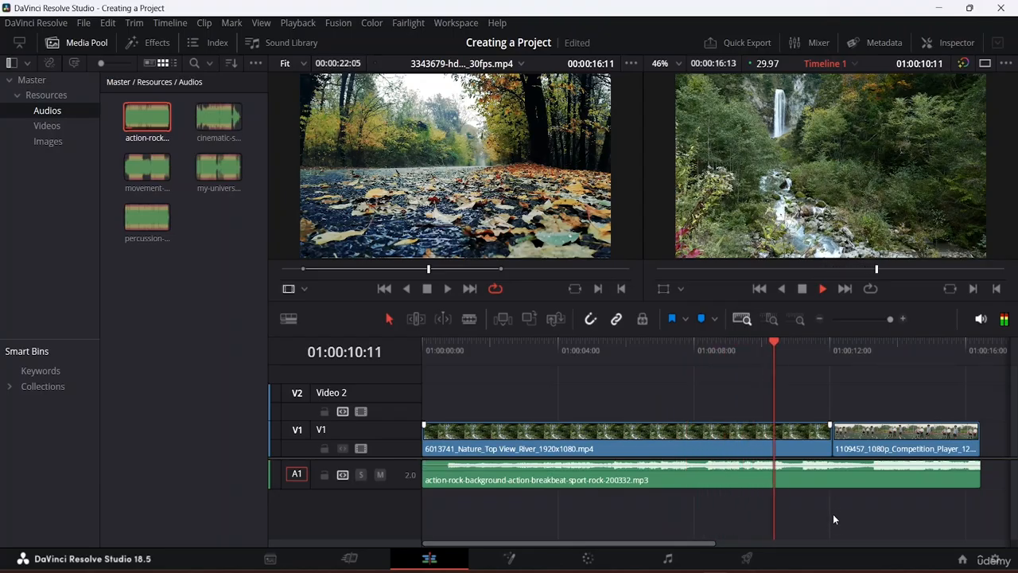
key(space)
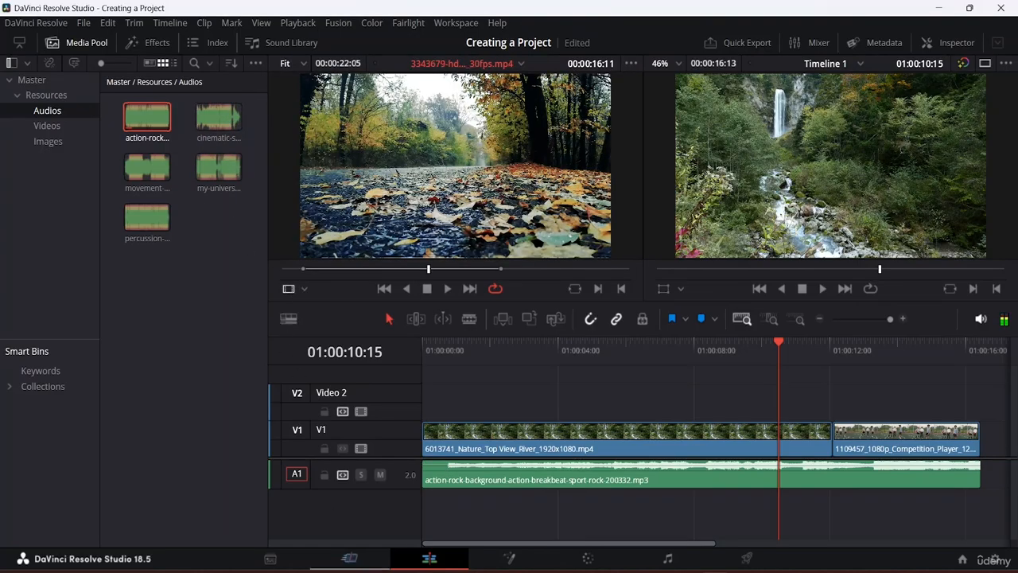
- Examine the audio track types and the insert positions offered for new video and audio tracks, without adding any
right_click(339, 497)
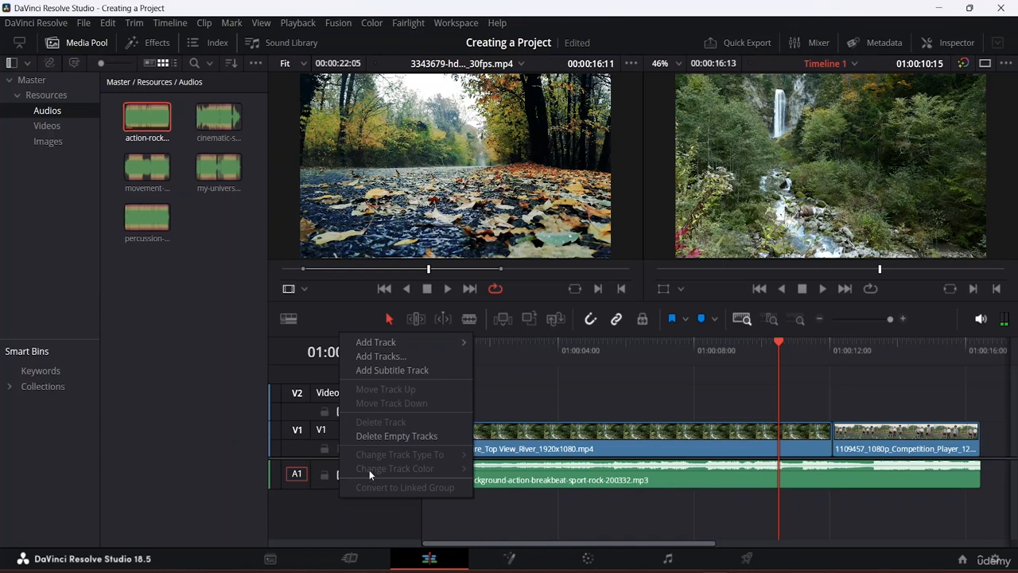
mouse_move(398, 346)
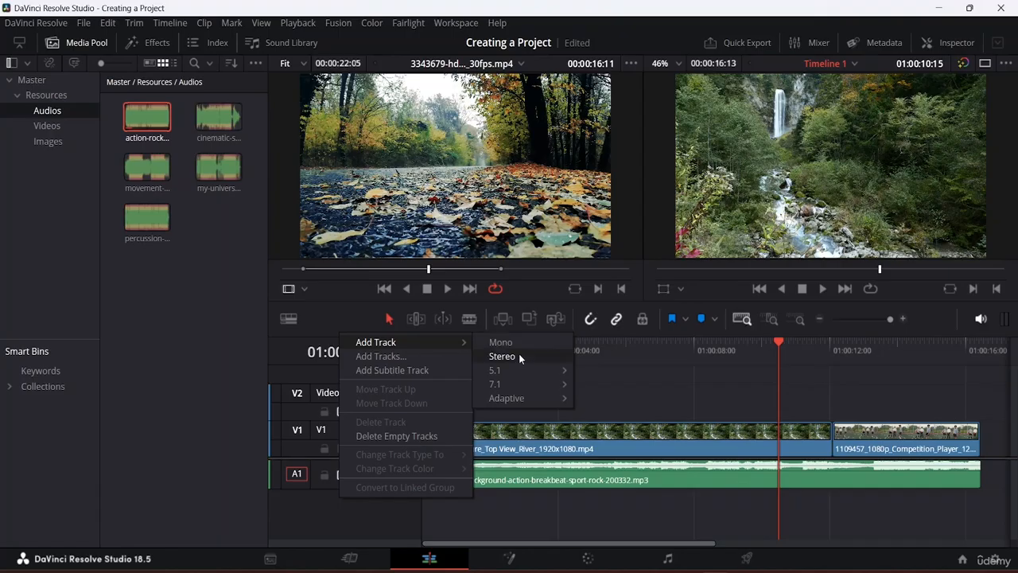
mouse_move(513, 368)
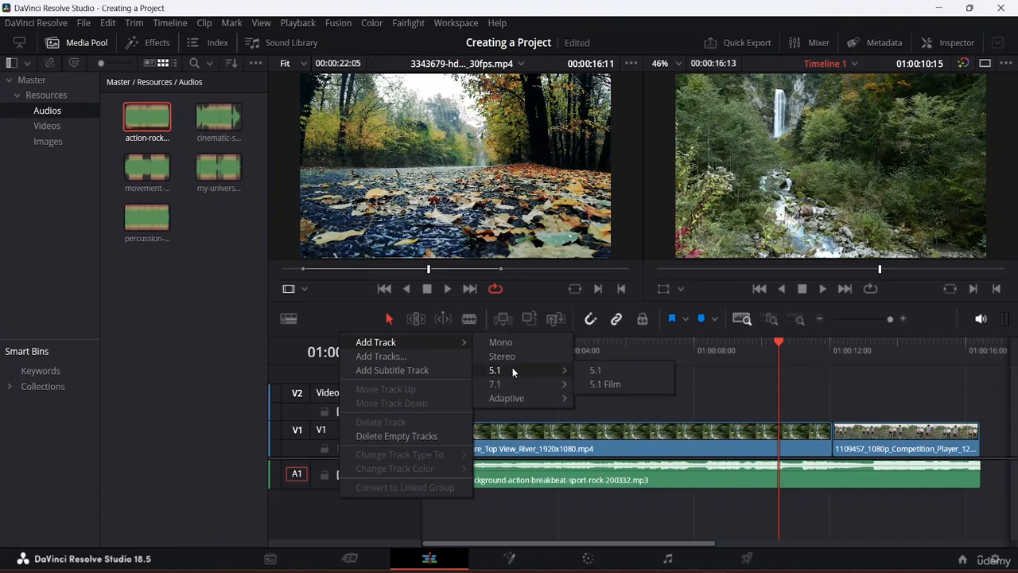
click(388, 357)
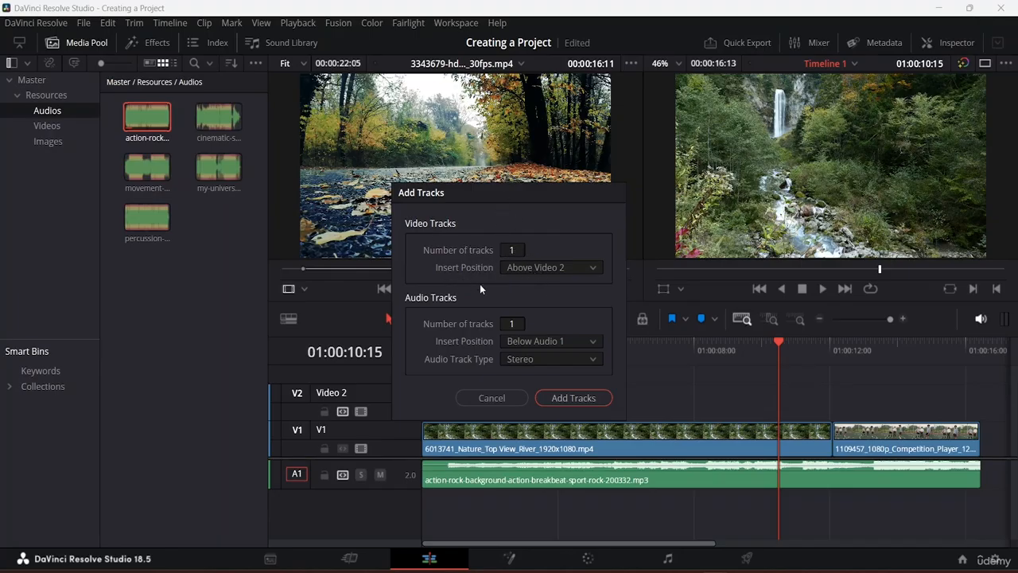
click(590, 267)
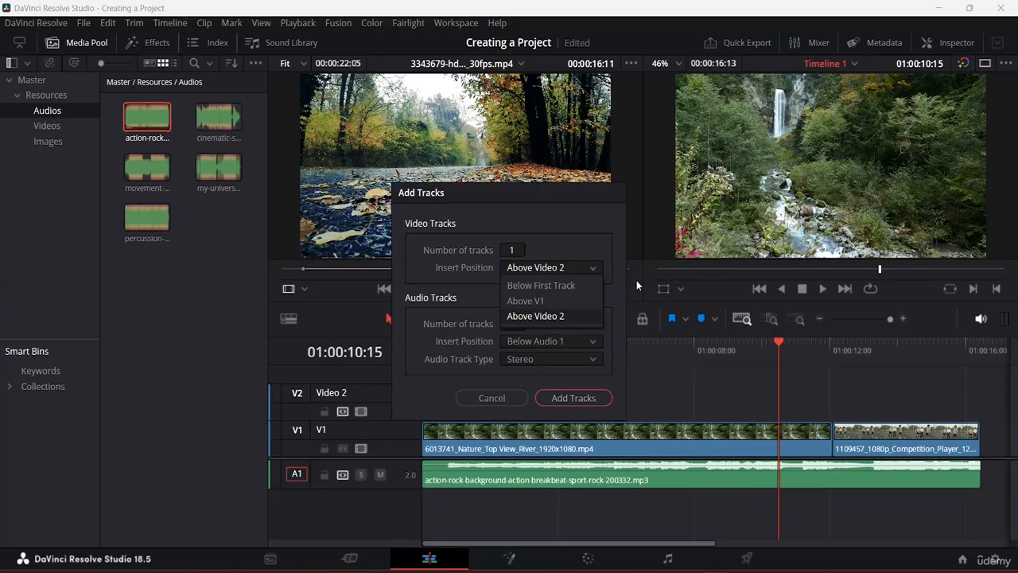
click(651, 228)
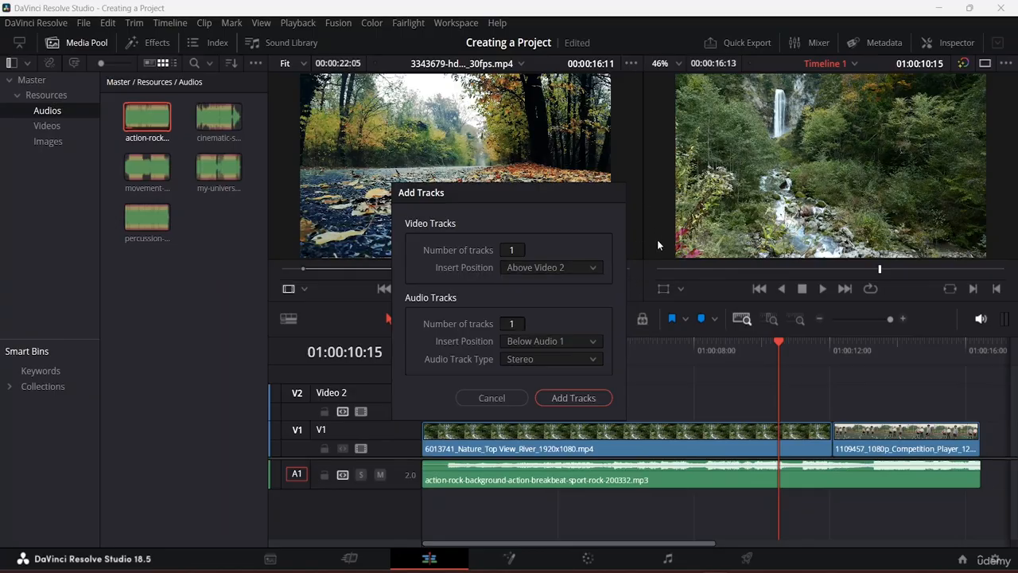
click(551, 342)
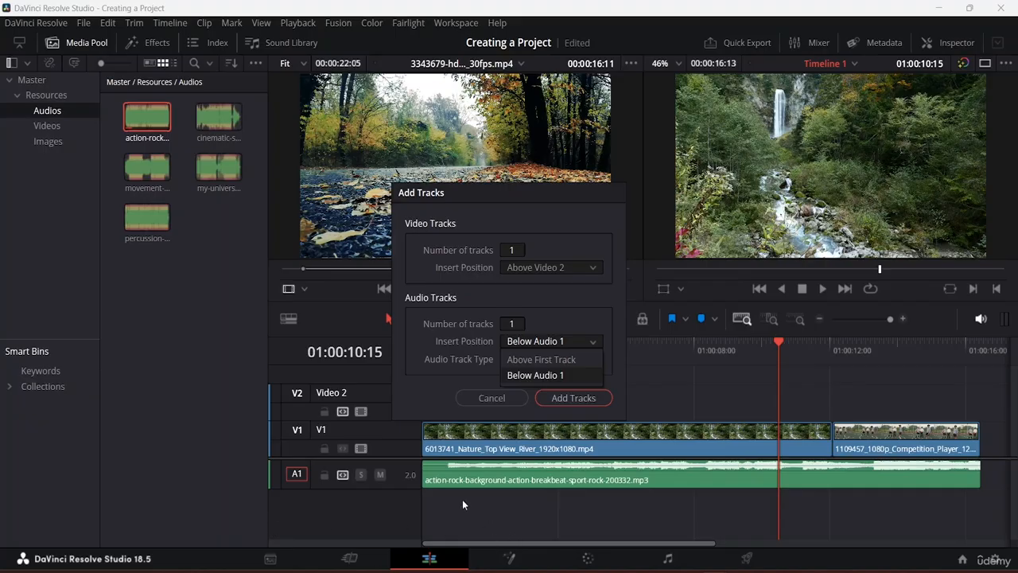
click(493, 398)
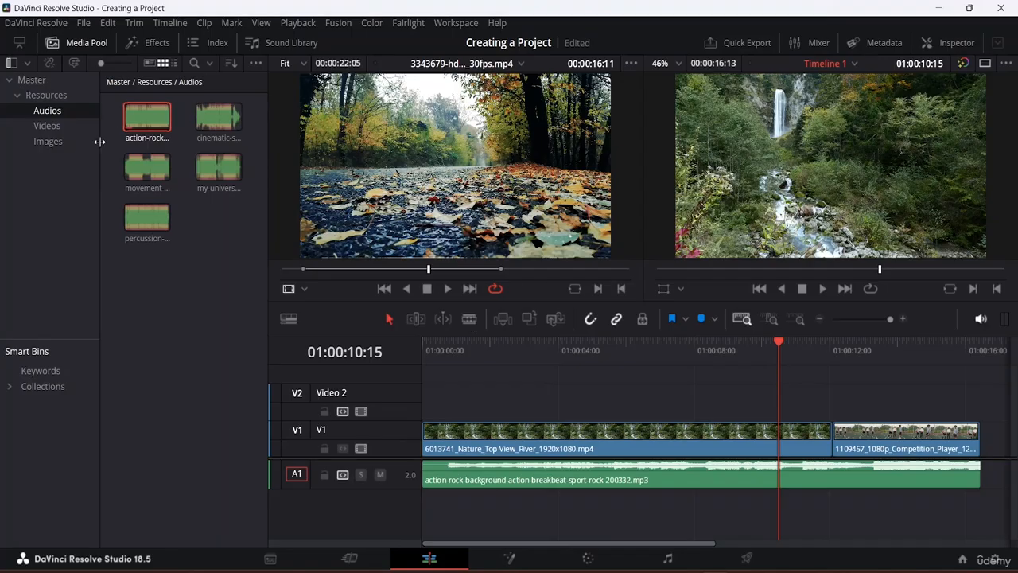
- Place the cinematic-sport audio at the start of a new track below A1 and trim its end to match the video clips
click(205, 125)
drag(211, 131, 439, 509)
key(shift+z)
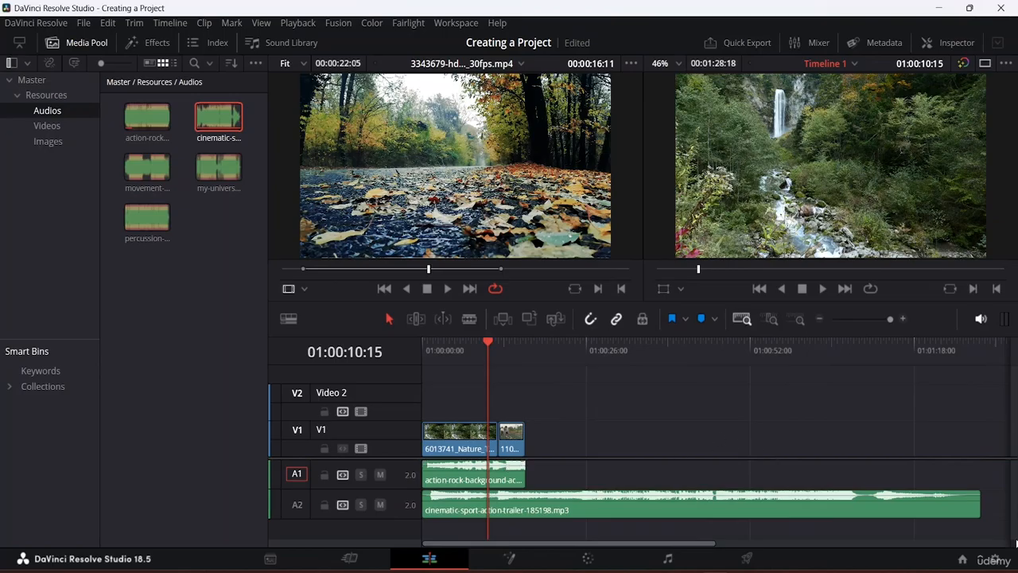
drag(980, 506, 548, 537)
key(shift+z)
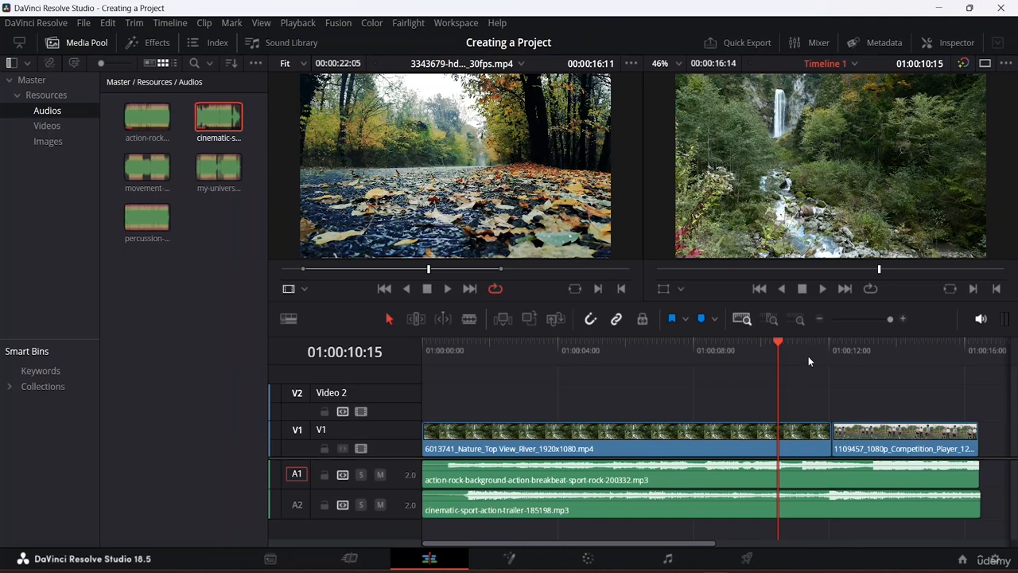
- Play the timeline with both audio tracks audible, mute track A1, and resume playback to hear only A2
key(space)
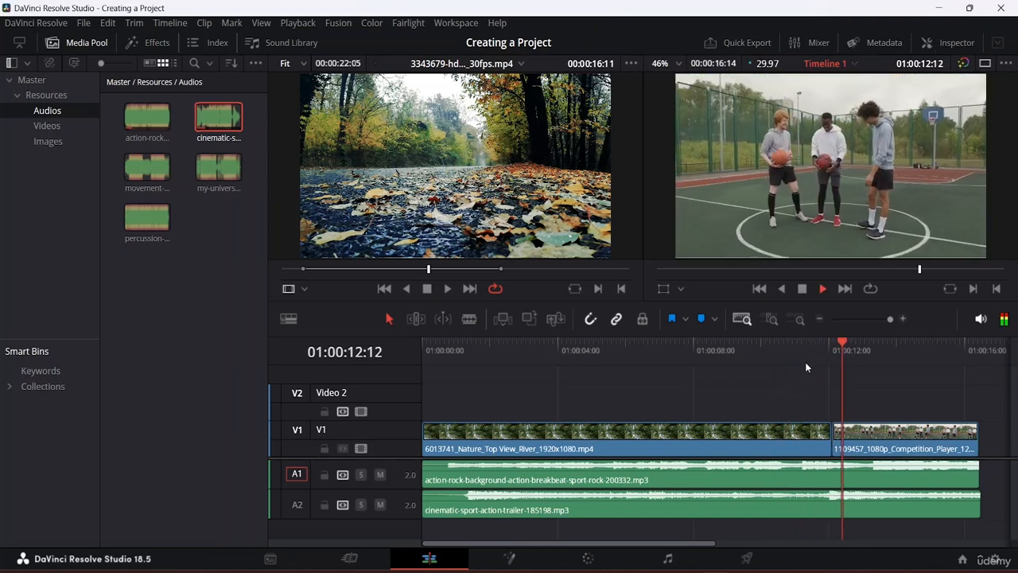
key(space)
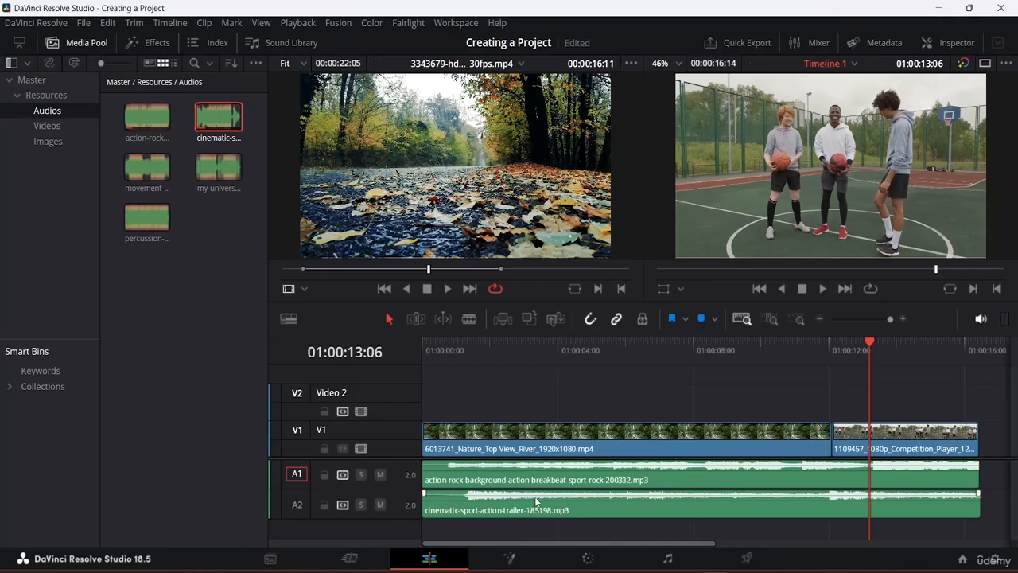
click(378, 475)
key(space)
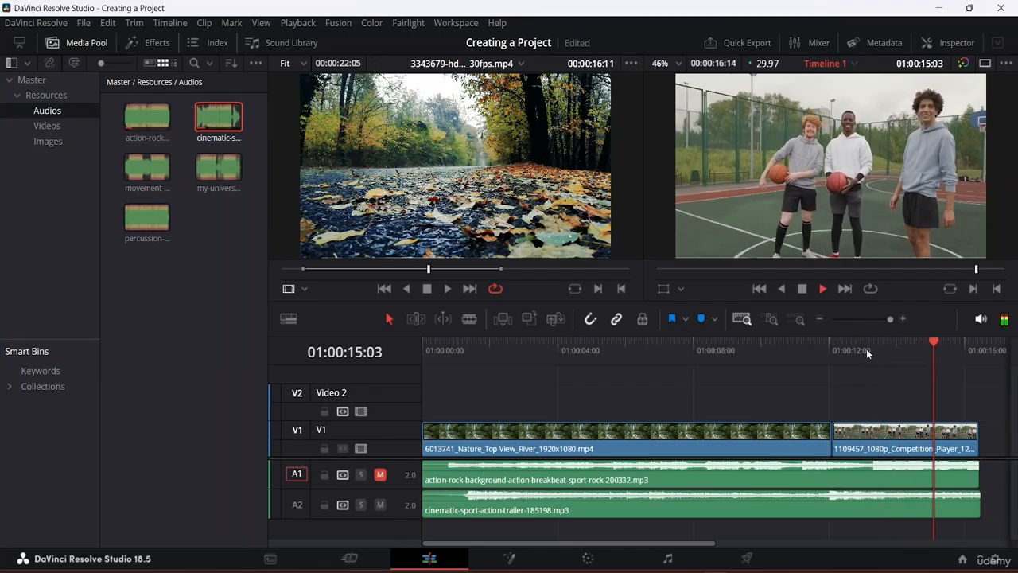
- Stop the timeline playback and unmute audio track A1
key(space)
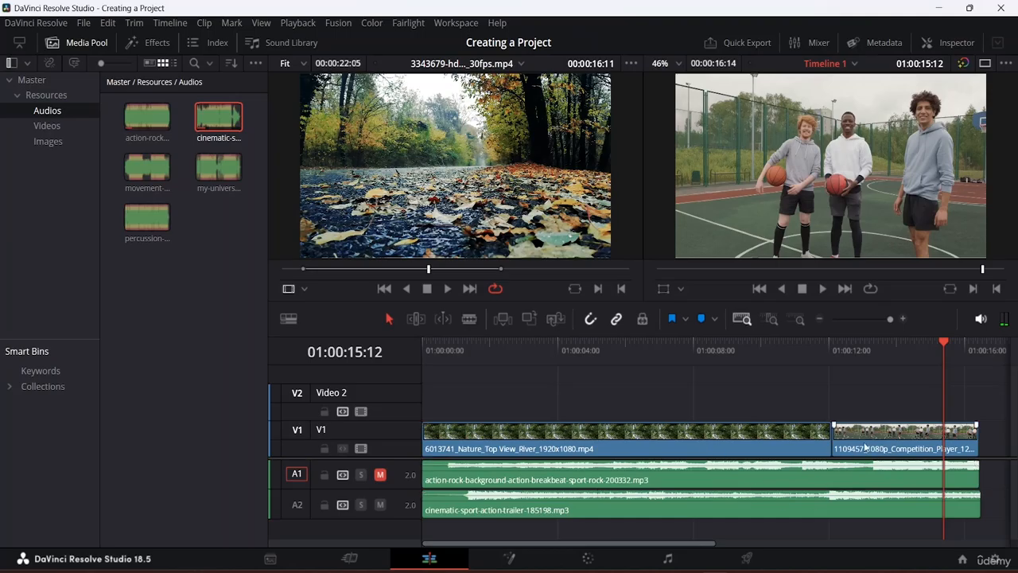
click(381, 475)
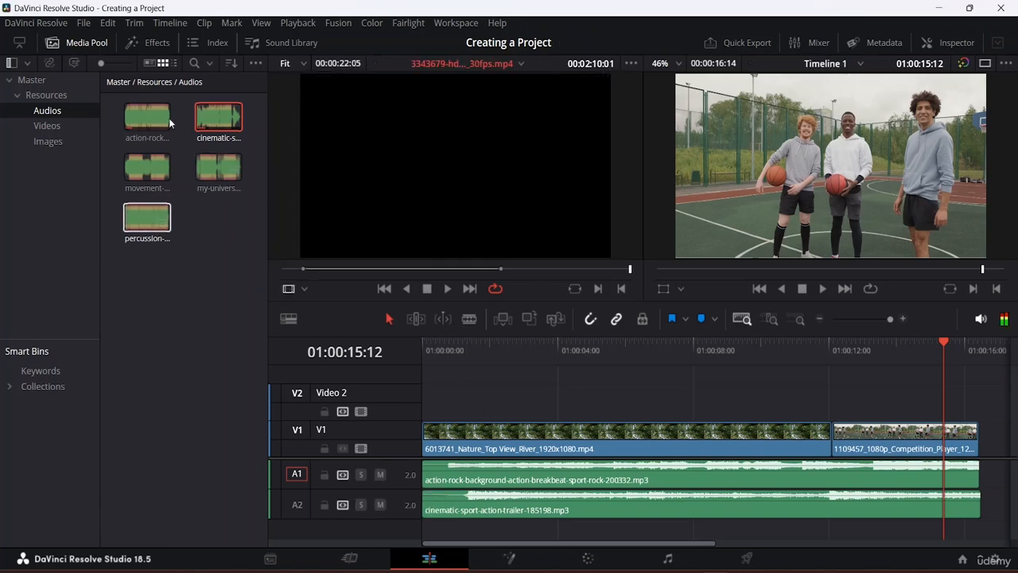
- Place movement-200697.mp3 at the start of a new track below A2, trim its end to match the video clips, and enlarge the timeline area
drag(151, 174, 435, 525)
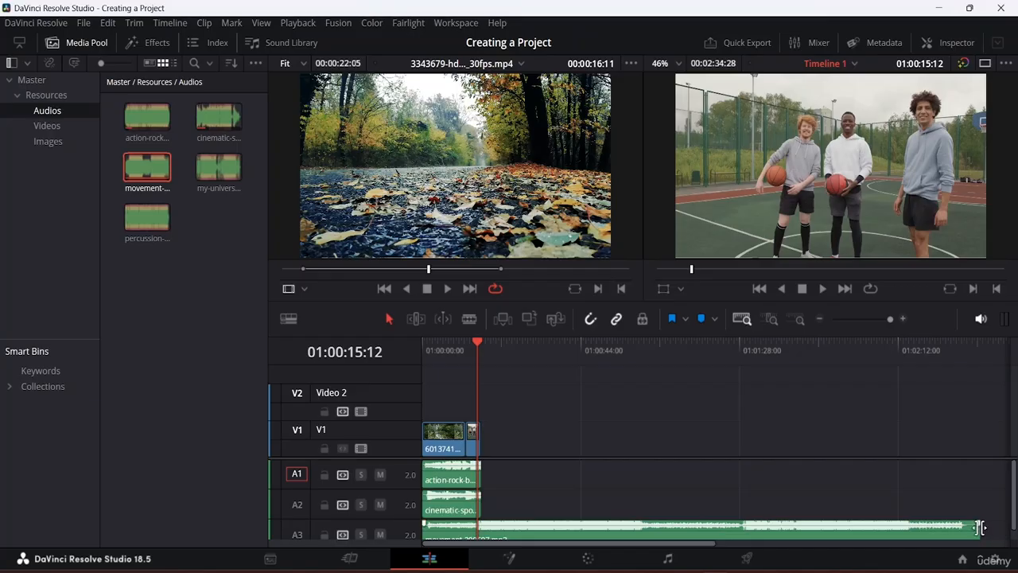
drag(979, 524, 478, 529)
key(shift+z)
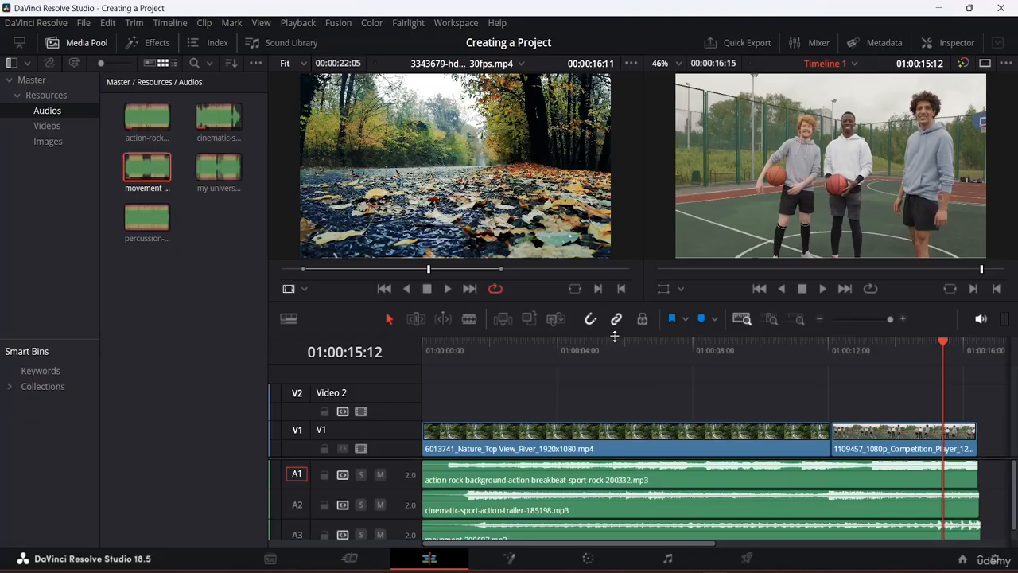
drag(613, 333, 628, 308)
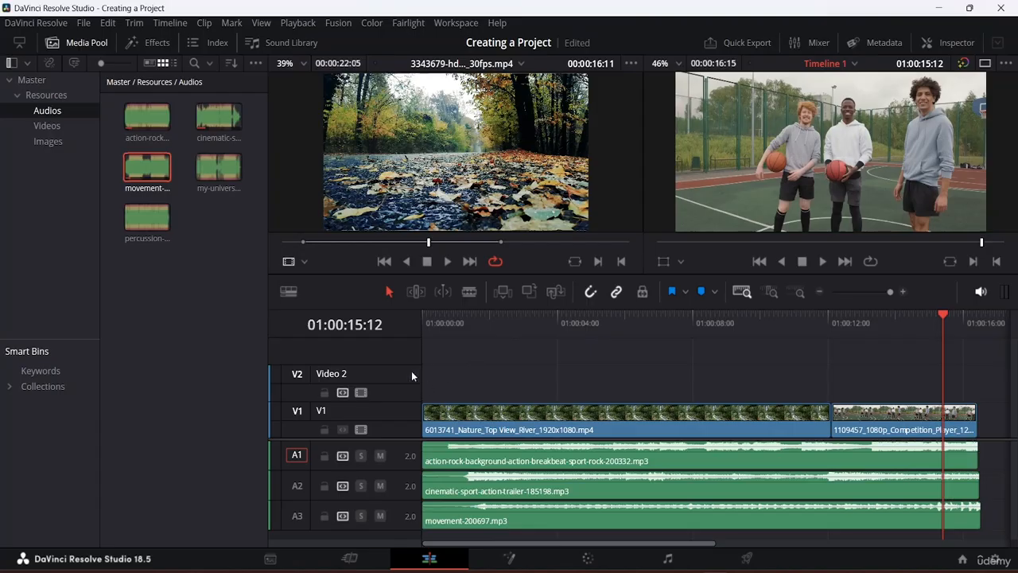
- Solo audio track A3 and play the timeline from the beginning to hear only the movement music
click(362, 515)
drag(939, 316, 282, 287)
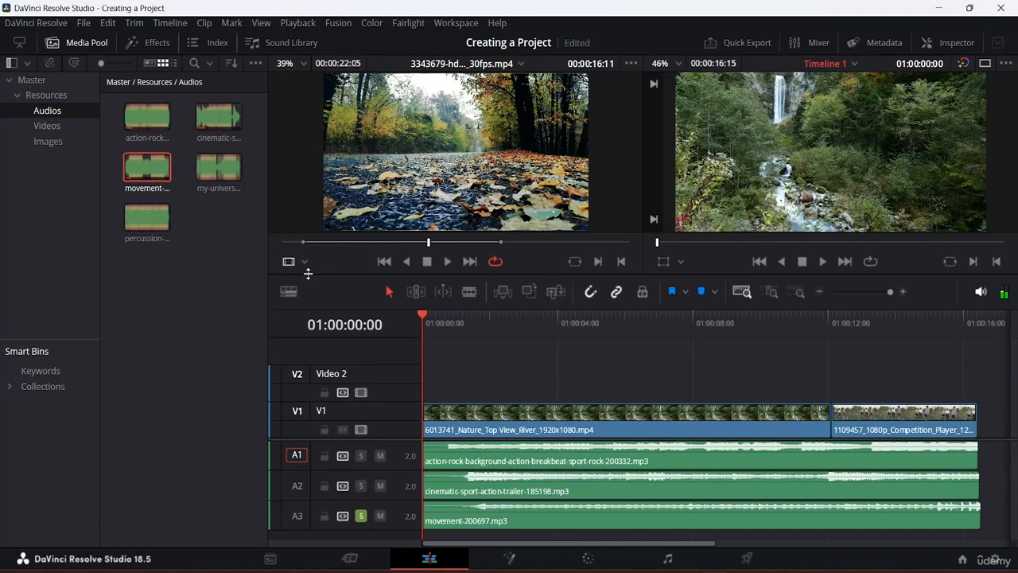
key(space)
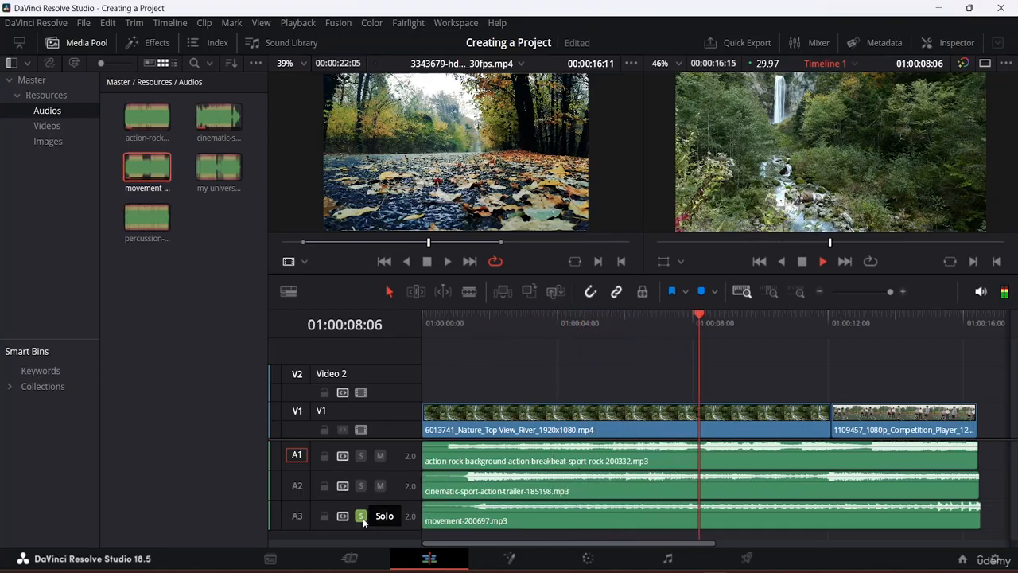
key(space)
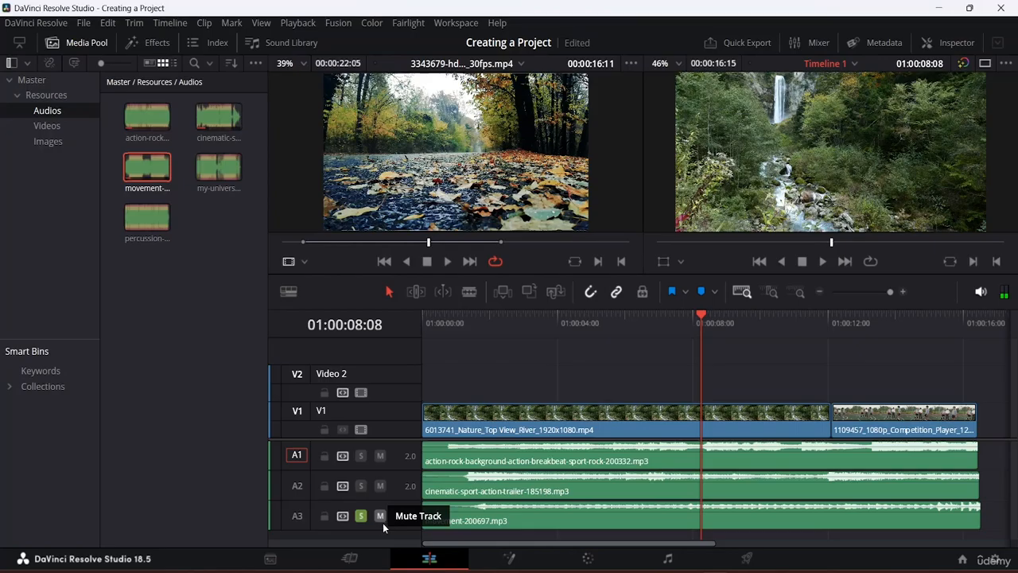
- Lock track A3 and test selecting its clip, turning off the track's solo and lock after the test
click(324, 517)
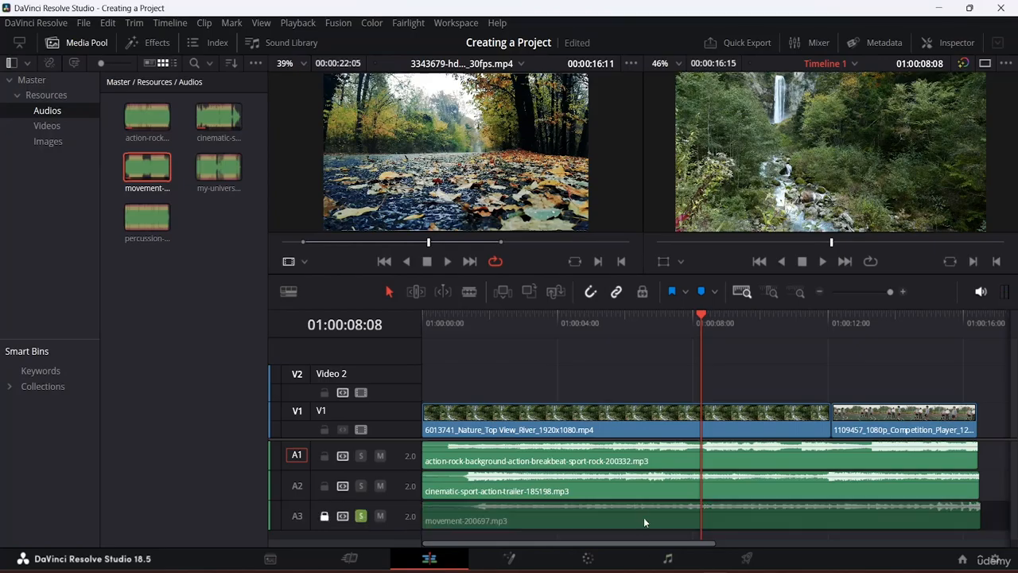
click(720, 508)
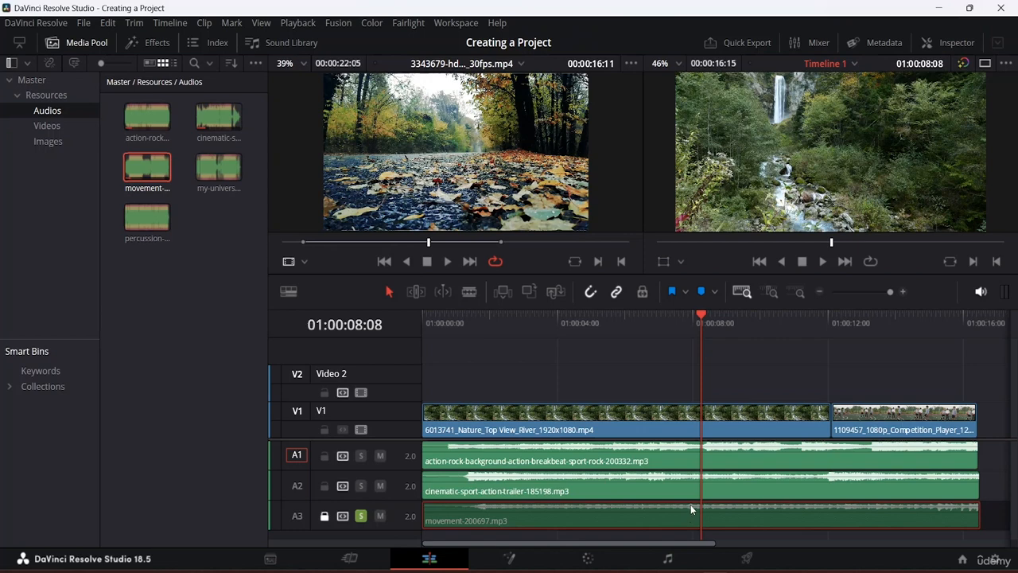
click(360, 516)
click(323, 515)
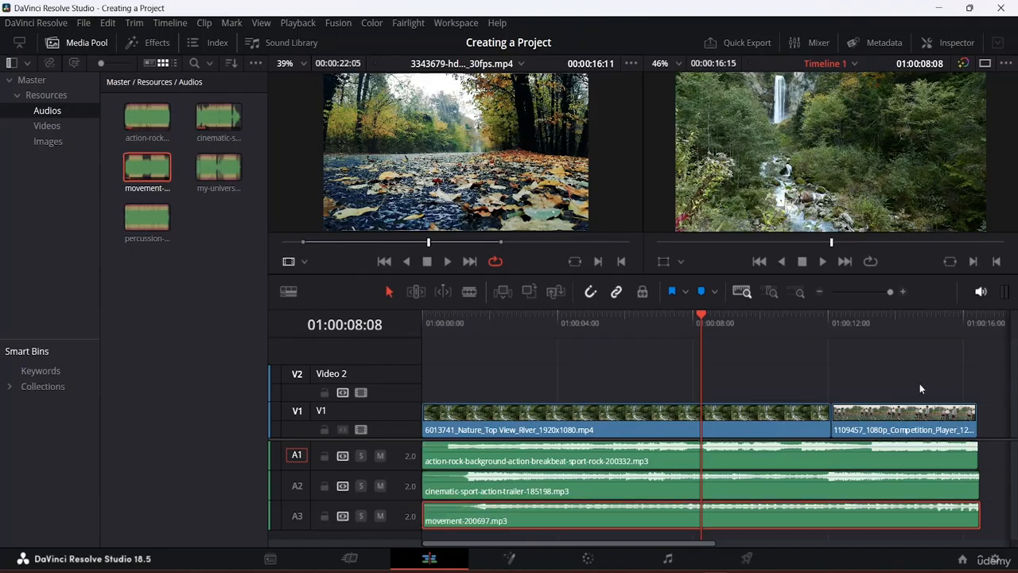
- Increase the height of tracks V1 and A1 for larger thumbnails and waveforms, reducing V1 slightly at the end
click(512, 414)
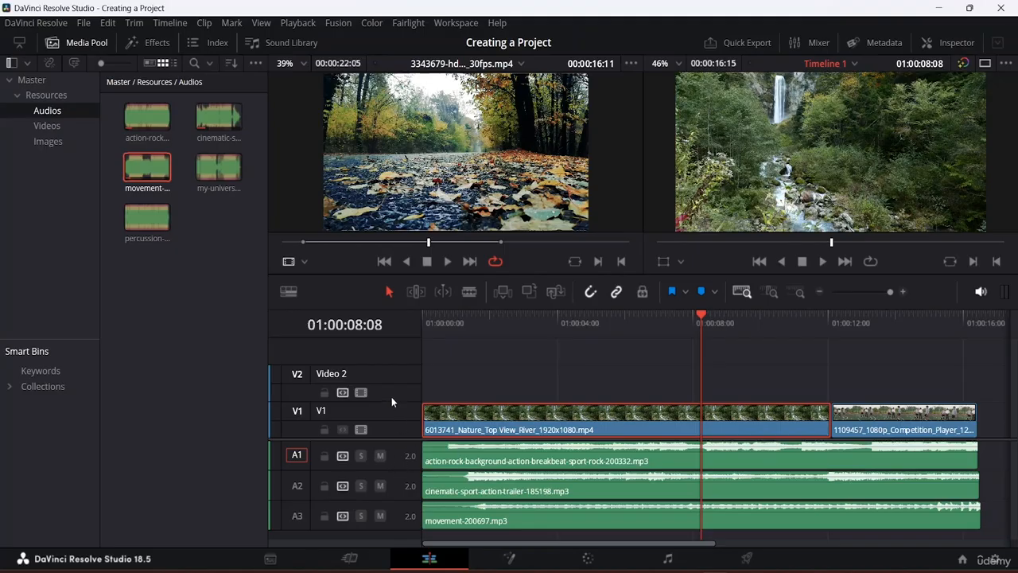
drag(389, 401, 400, 375)
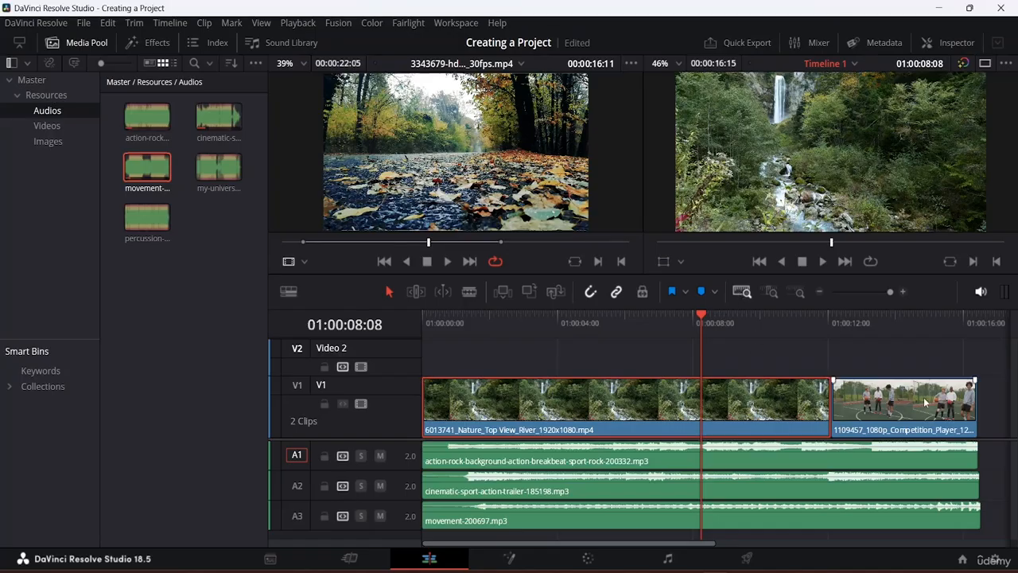
drag(358, 471, 366, 500)
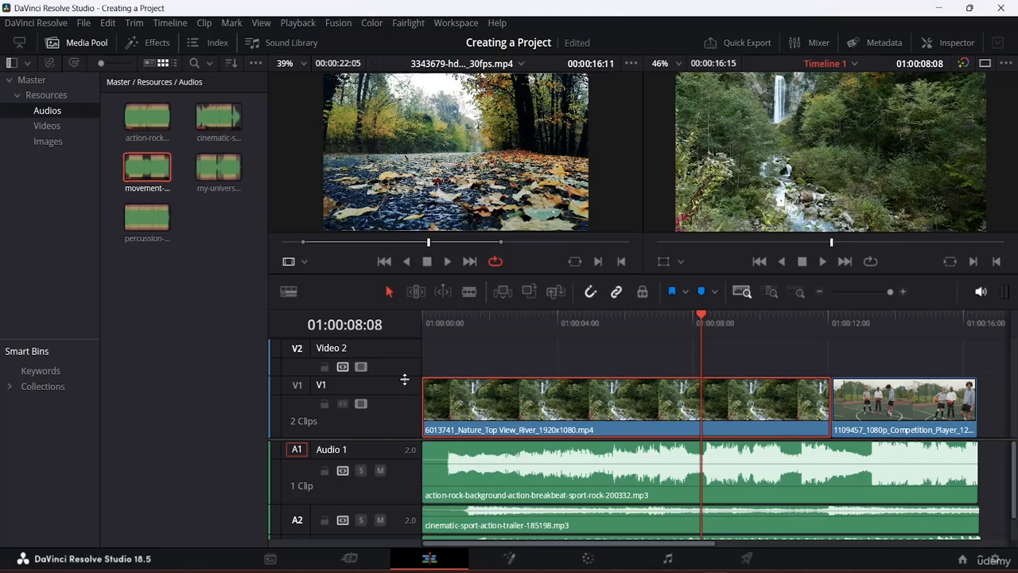
mouse_move(403, 380)
mouse_down()
mouse_move(407, 413)
mouse_move(408, 393)
mouse_up()
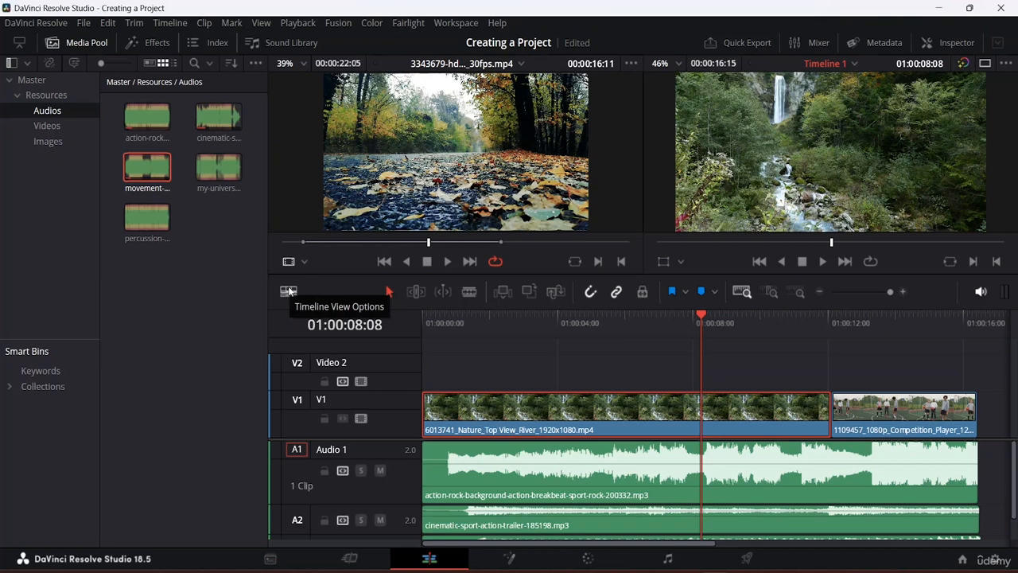
- Show the timeline tabs through the timeline view options, toggling them off once and on again to compare
click(289, 291)
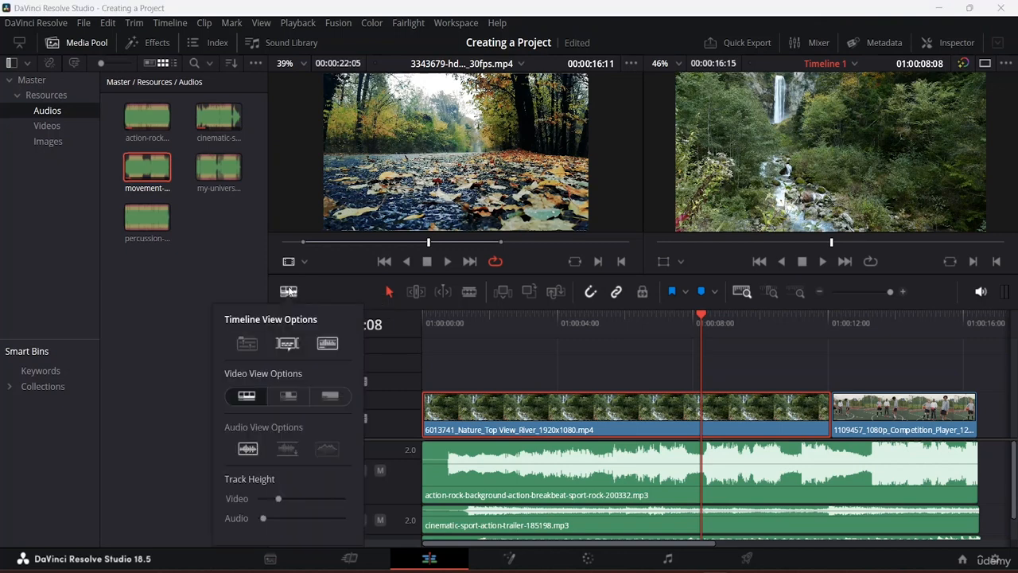
click(247, 344)
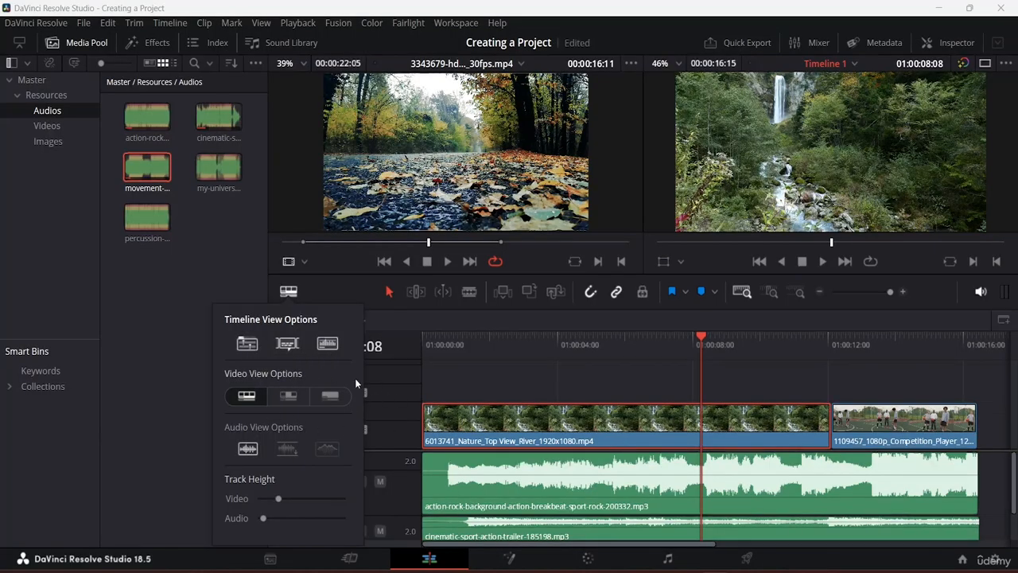
click(249, 345)
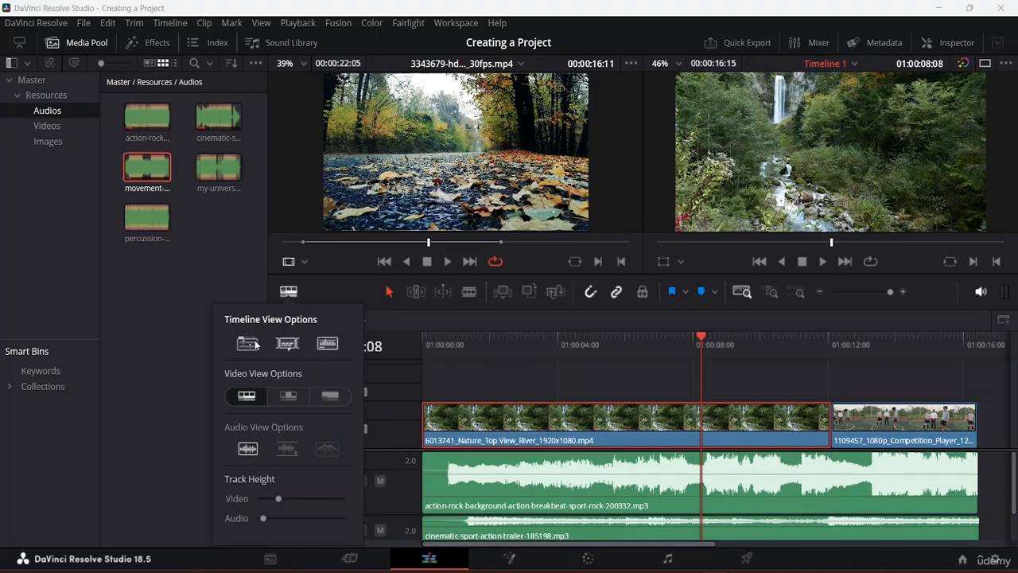
click(255, 345)
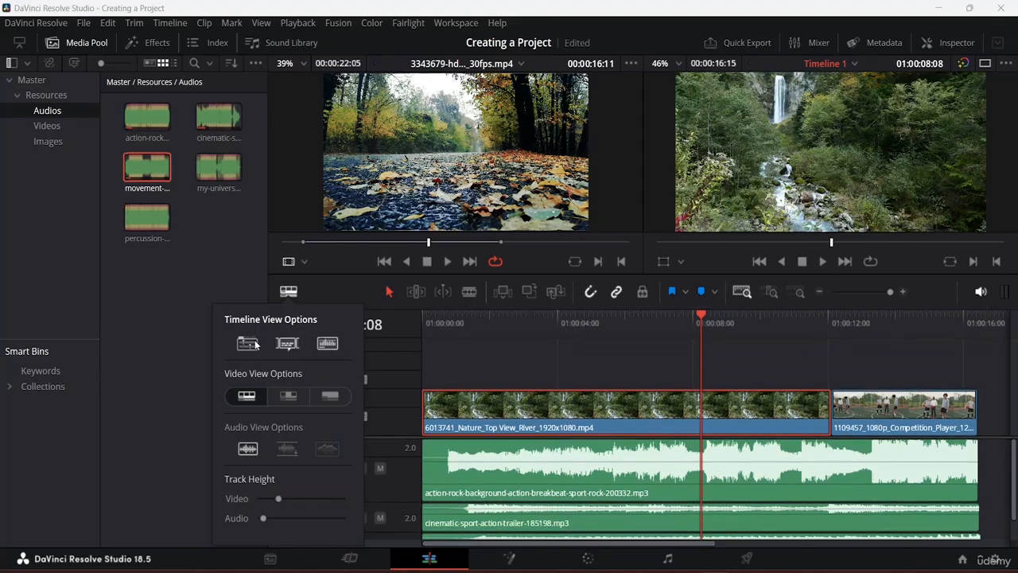
click(255, 345)
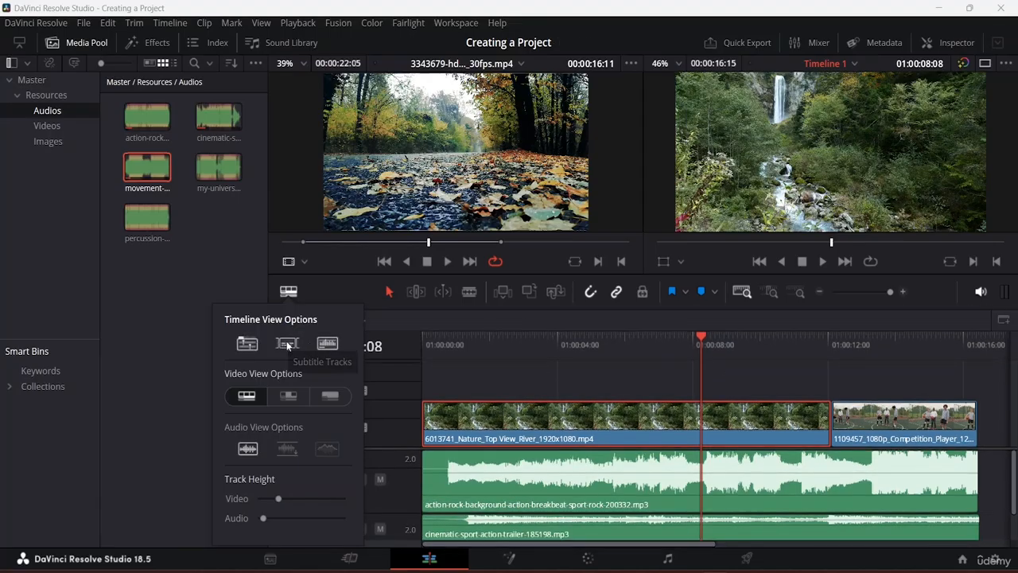
- Turn off the Subtitle Tracks display and switch Audio Waveforms off and back on to compare the audio clips
click(287, 345)
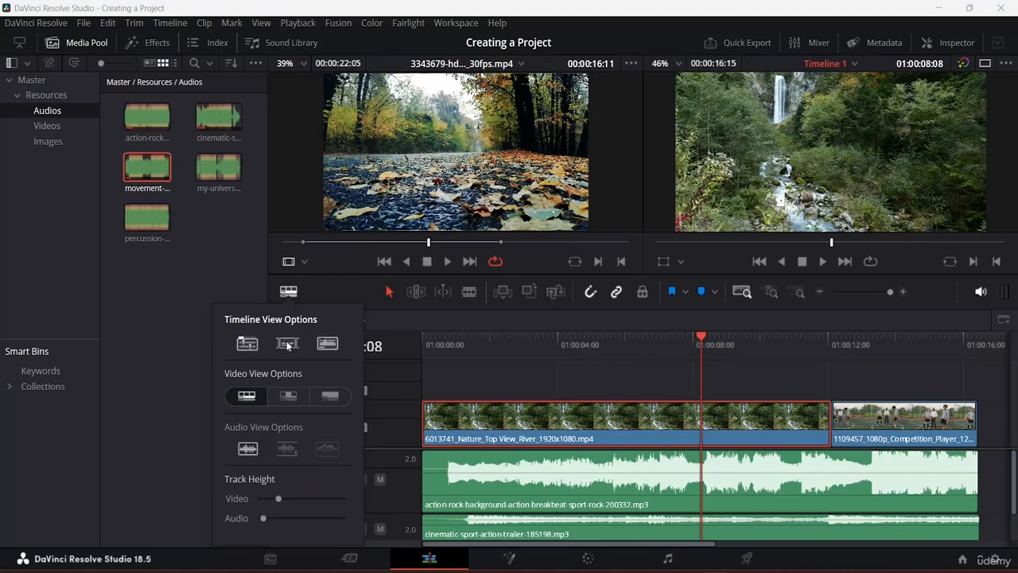
click(328, 342)
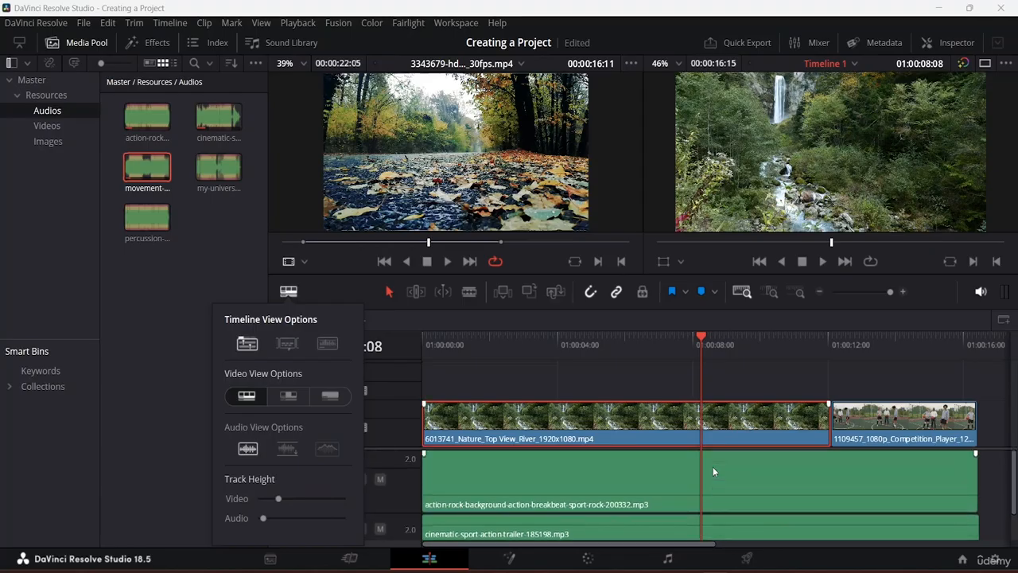
click(326, 344)
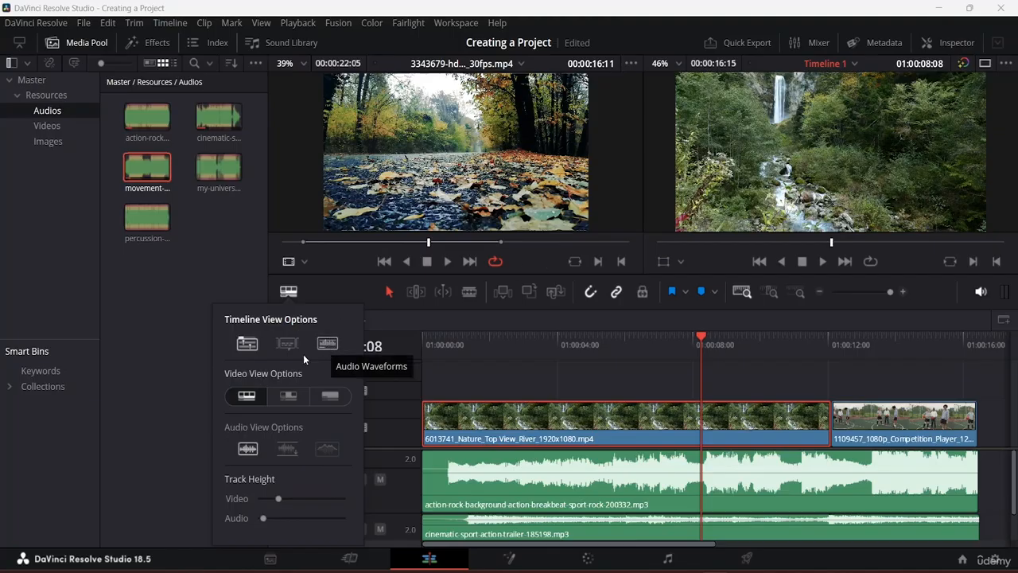
- Hide the timeline tabs above the ruler and show them again
click(248, 342)
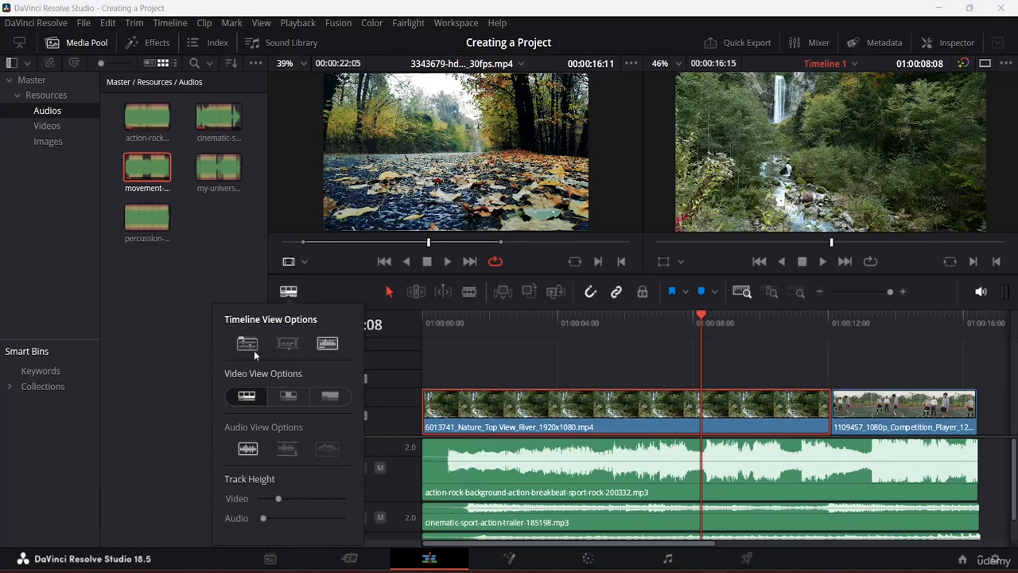
click(244, 346)
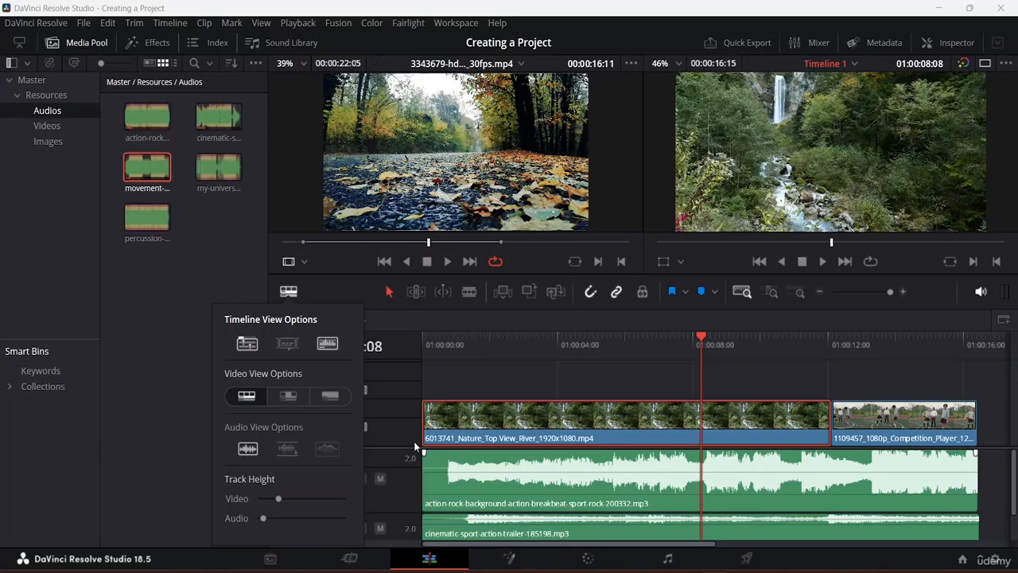
- Try the video clips with only start and end thumbnails and in Simple View, ending in Film Strip View
click(289, 399)
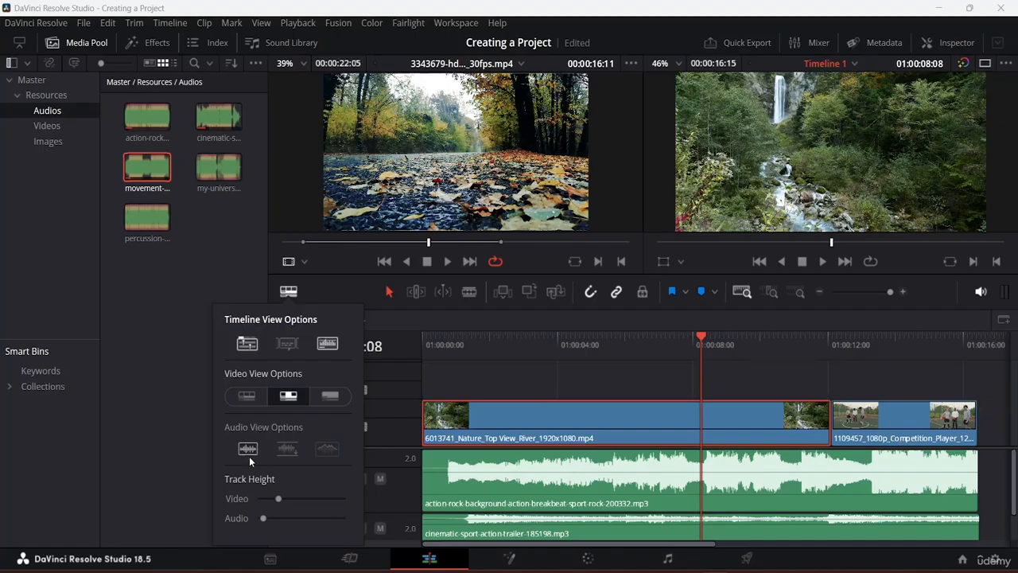
click(330, 396)
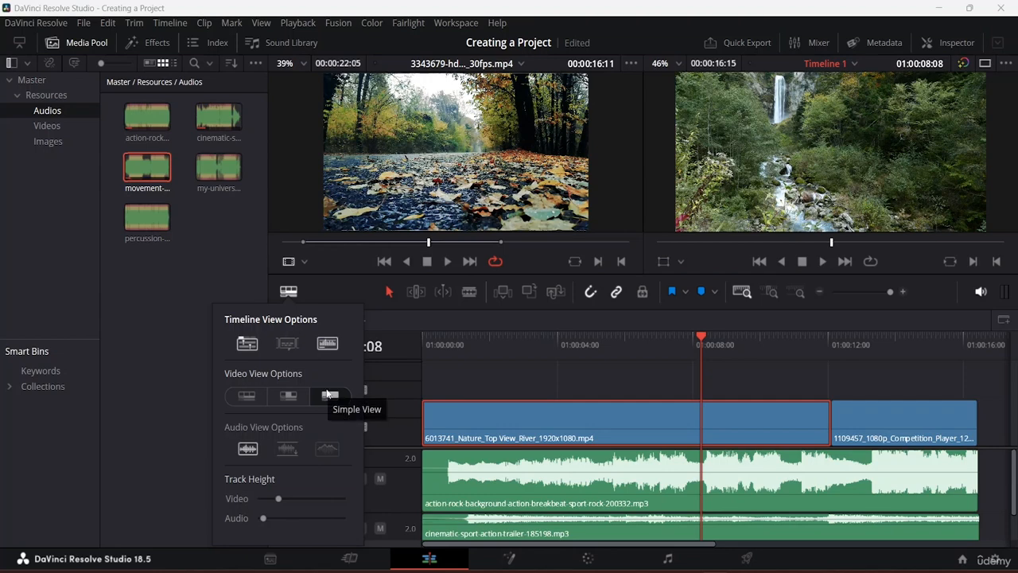
click(326, 394)
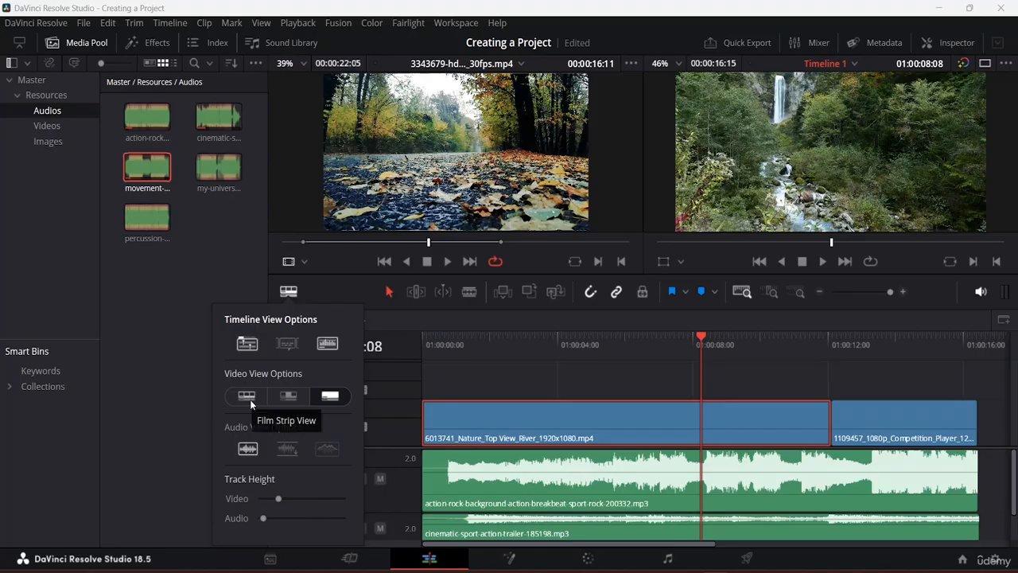
click(249, 400)
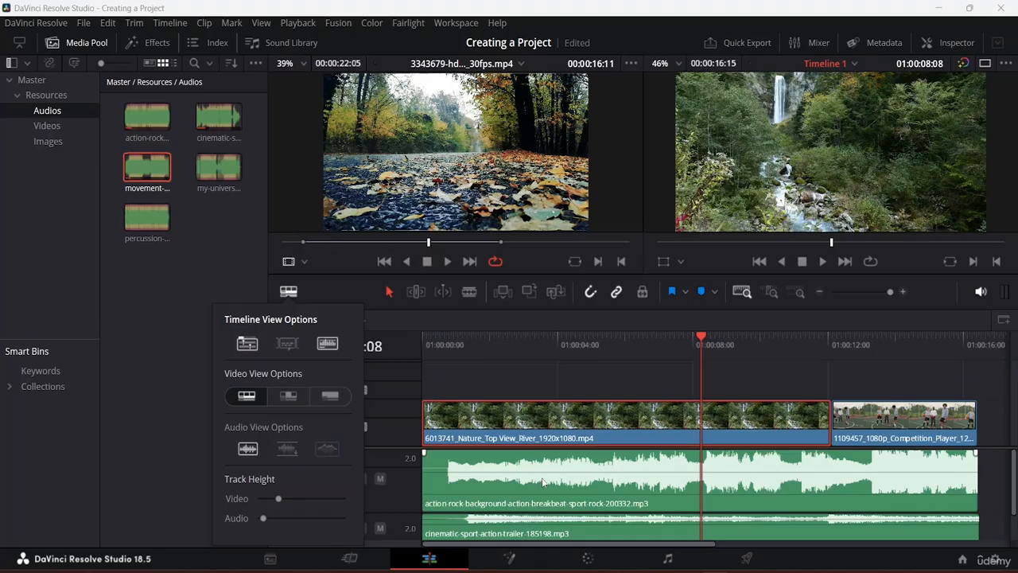
- Try the full-height waveform display on the audio clips, toggling it on and off and ending with it off
scroll(544, 480, down, 2)
scroll(552, 476, up, 2)
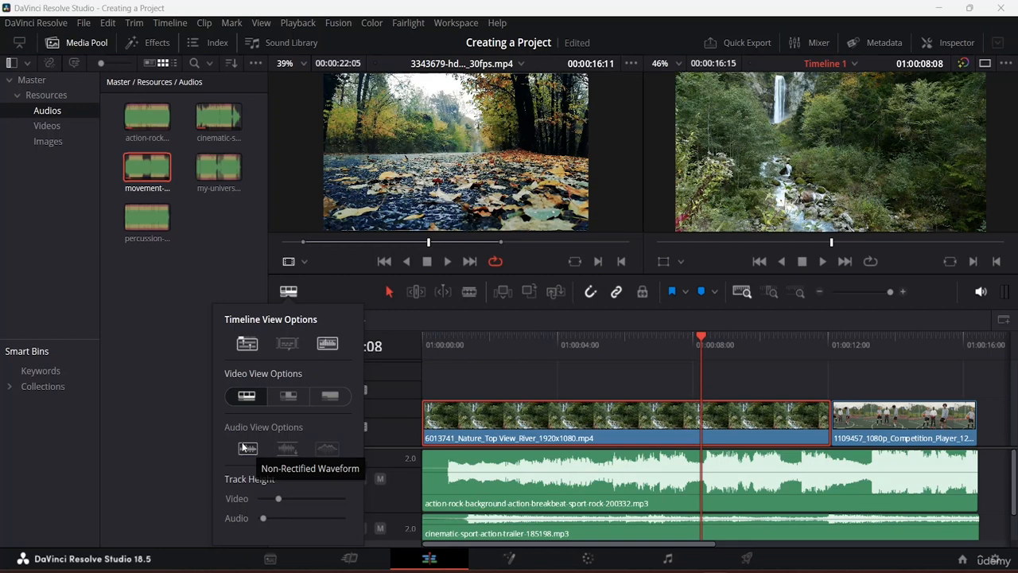
click(287, 450)
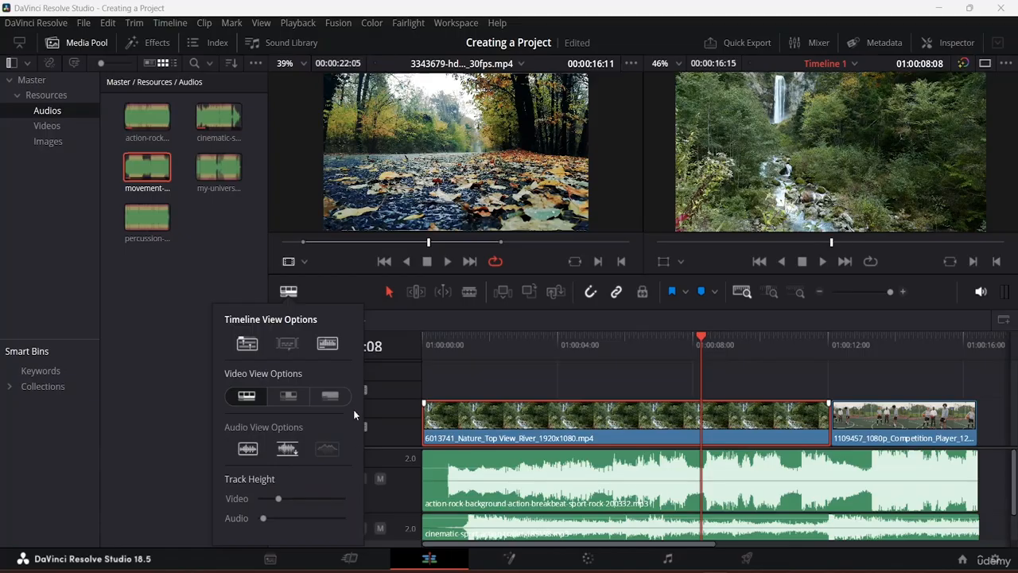
click(289, 451)
click(289, 451)
click(289, 450)
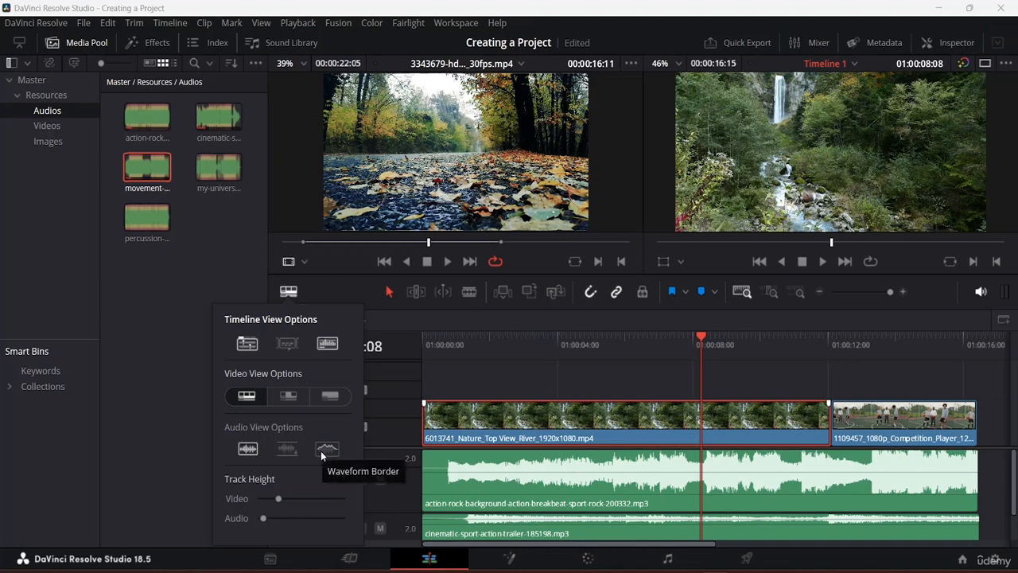
- Turn off Non-Rectified Waveform, enable Waveform Border for the audio clips, and compare the clips on the audio tracks
click(322, 451)
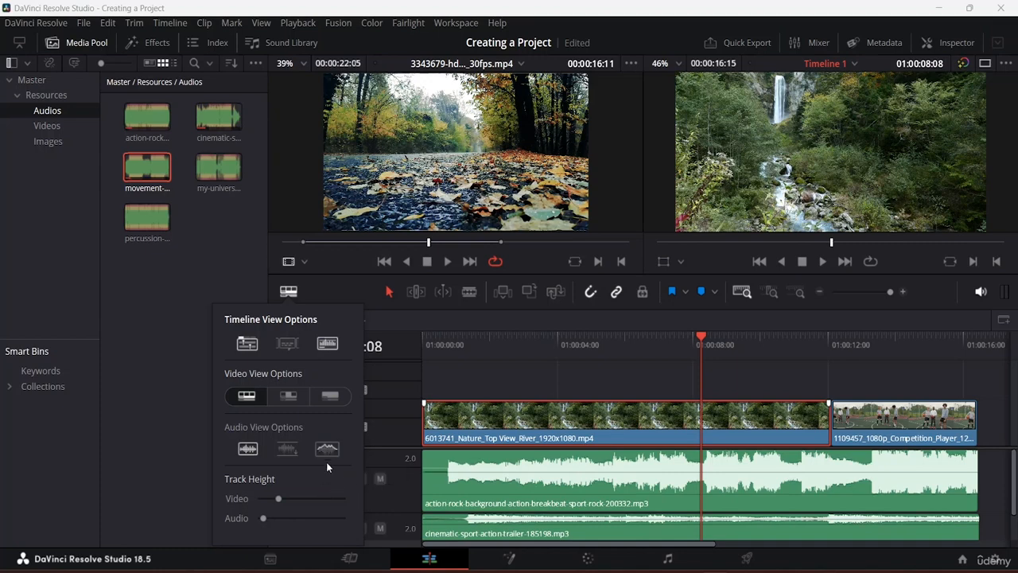
click(511, 468)
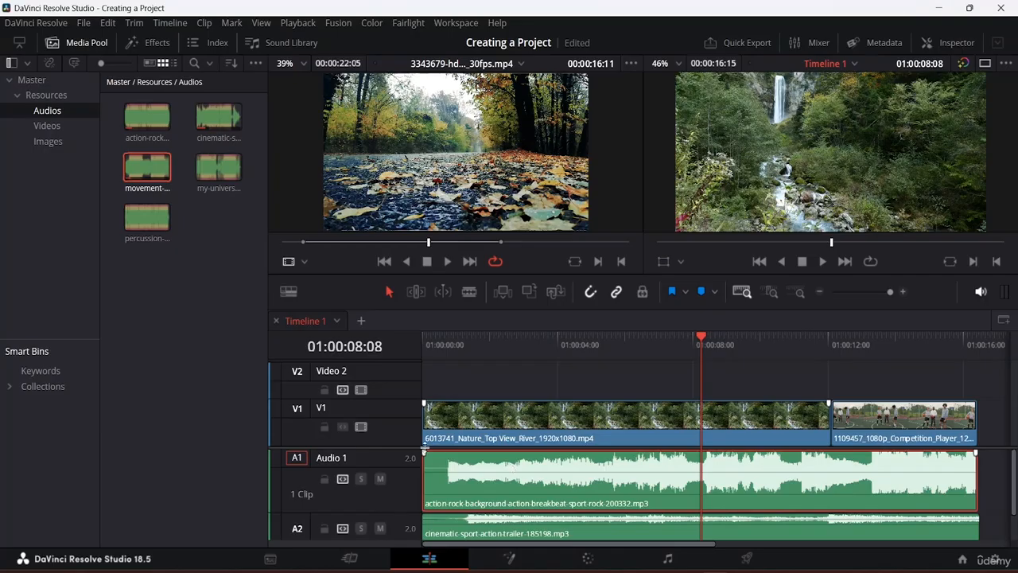
click(289, 292)
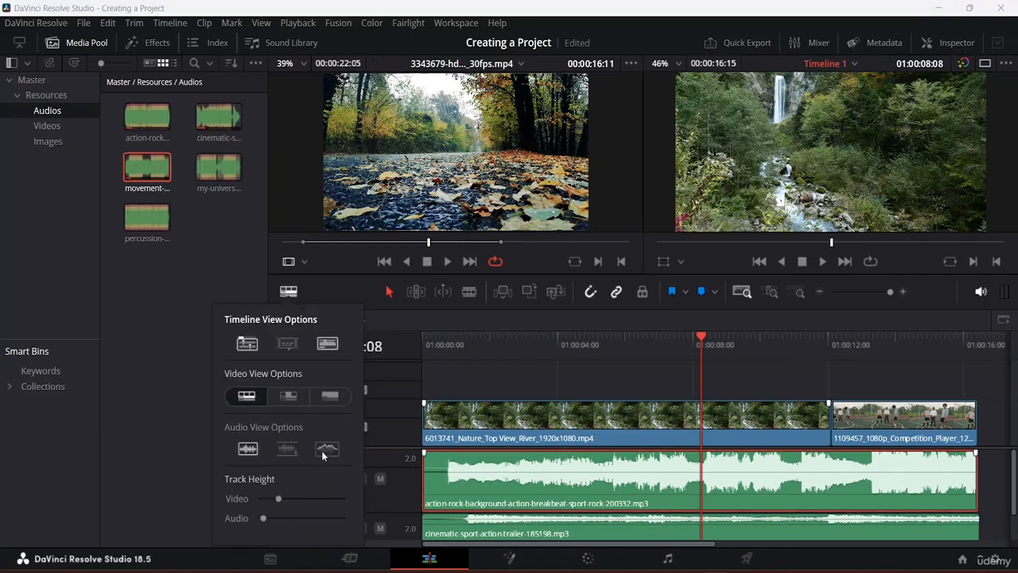
click(249, 450)
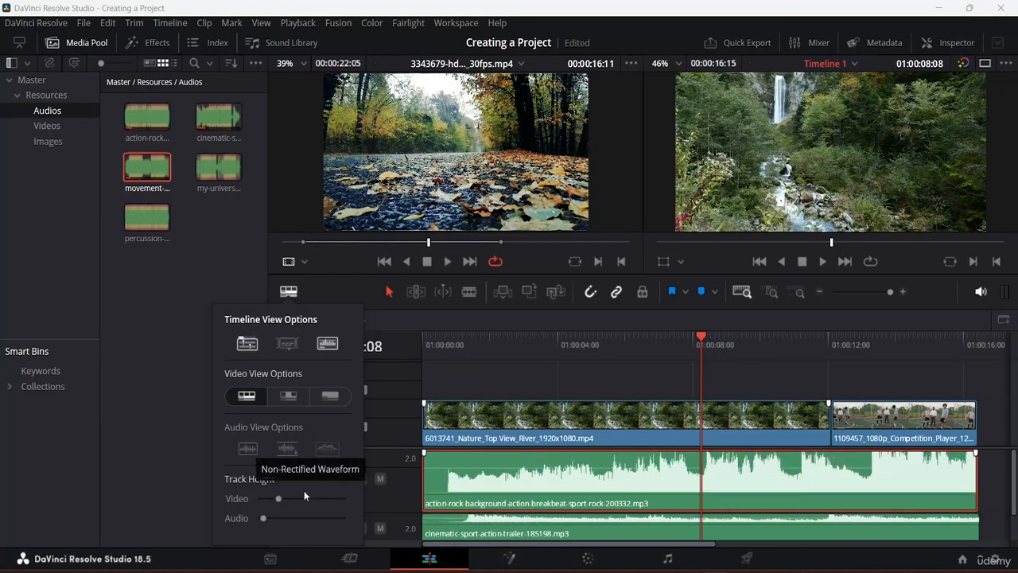
click(334, 453)
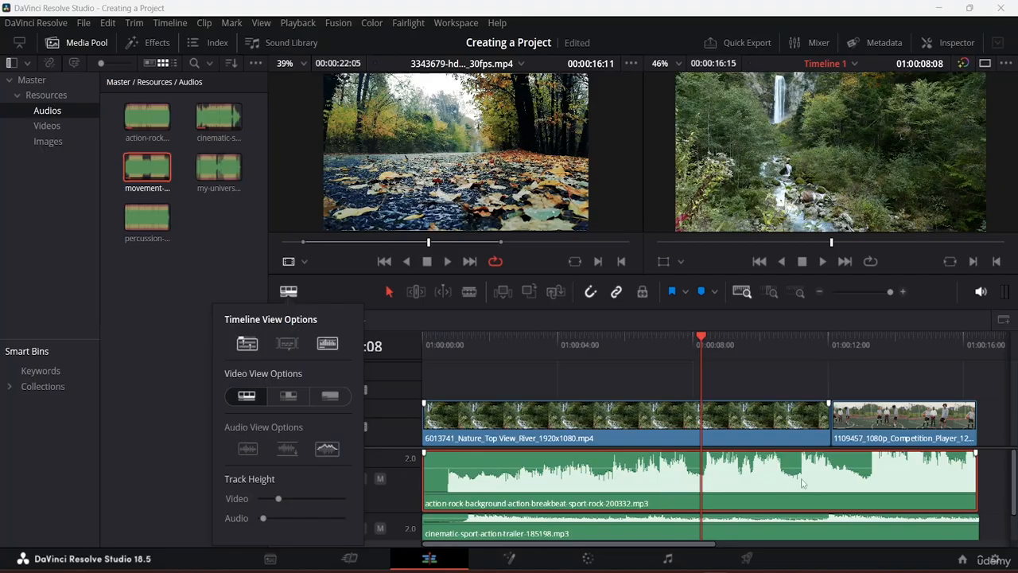
scroll(775, 475, down, 1)
scroll(776, 475, up, 1)
scroll(587, 464, down, 1)
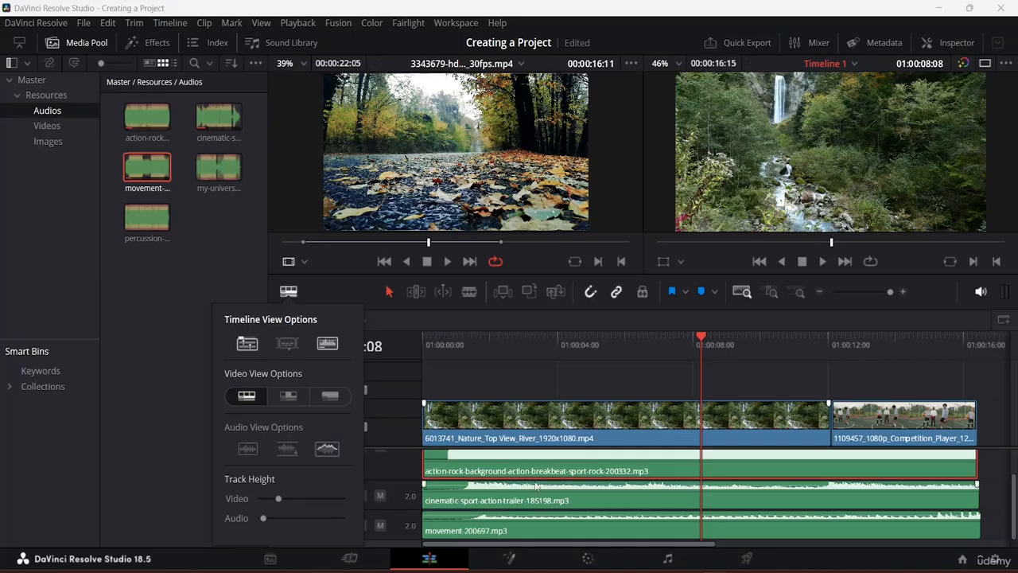
scroll(549, 461, up, 1)
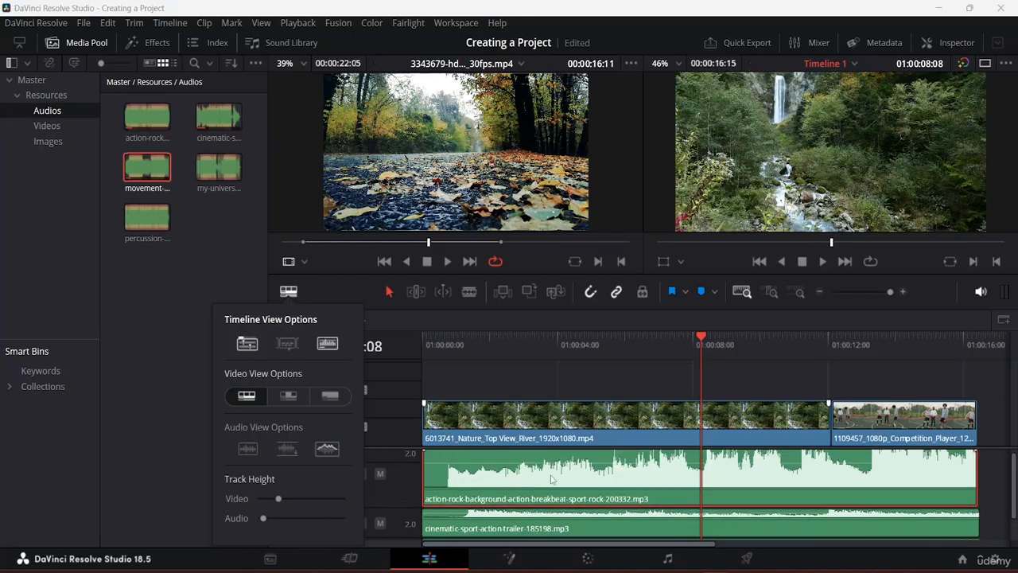
scroll(550, 479, down, 1)
click(520, 509)
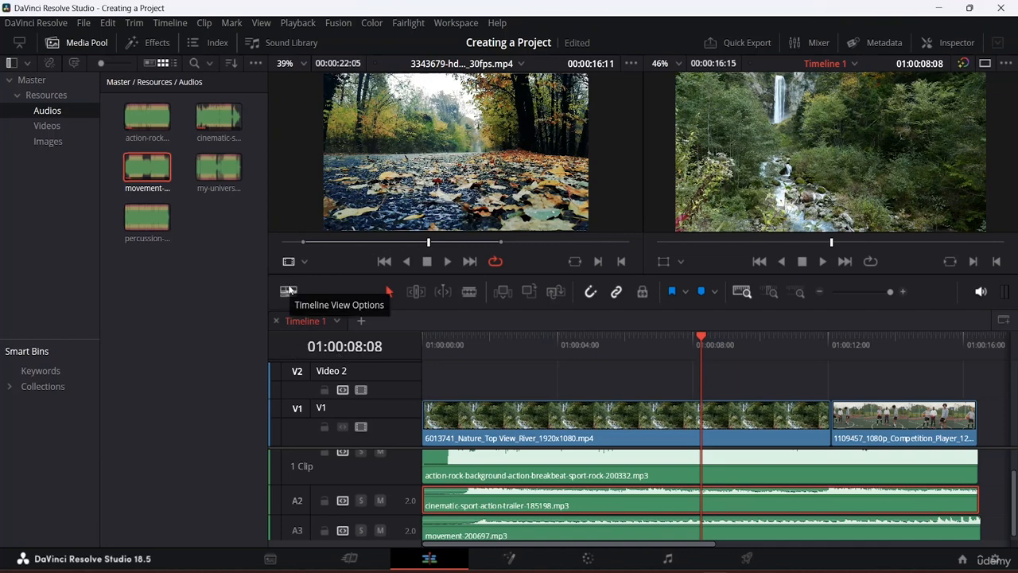
- Increase the height of all audio tracks to nearly half of the slider range and look through the enlarged waveforms
click(289, 291)
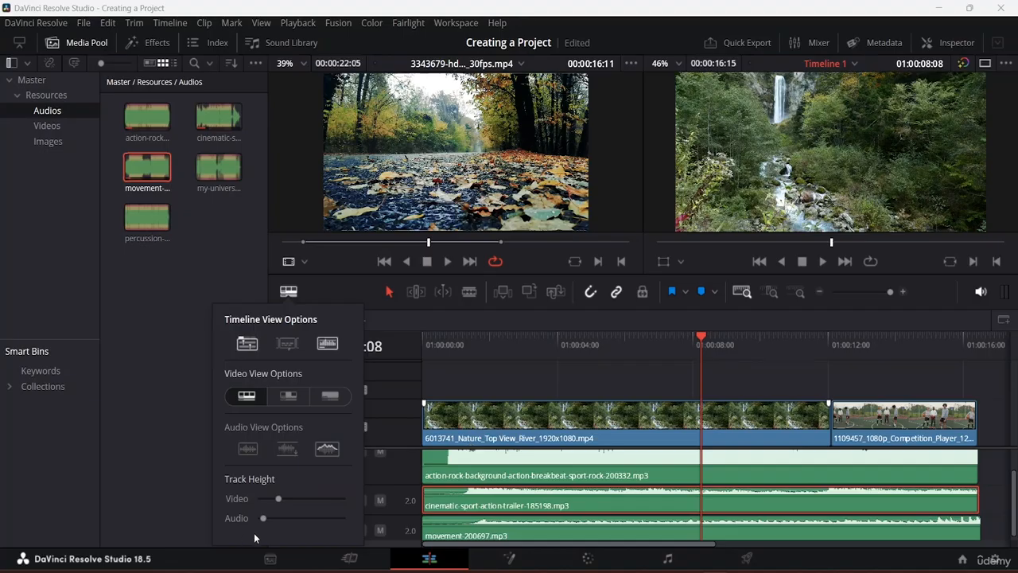
drag(264, 518, 303, 517)
scroll(742, 477, down, 3)
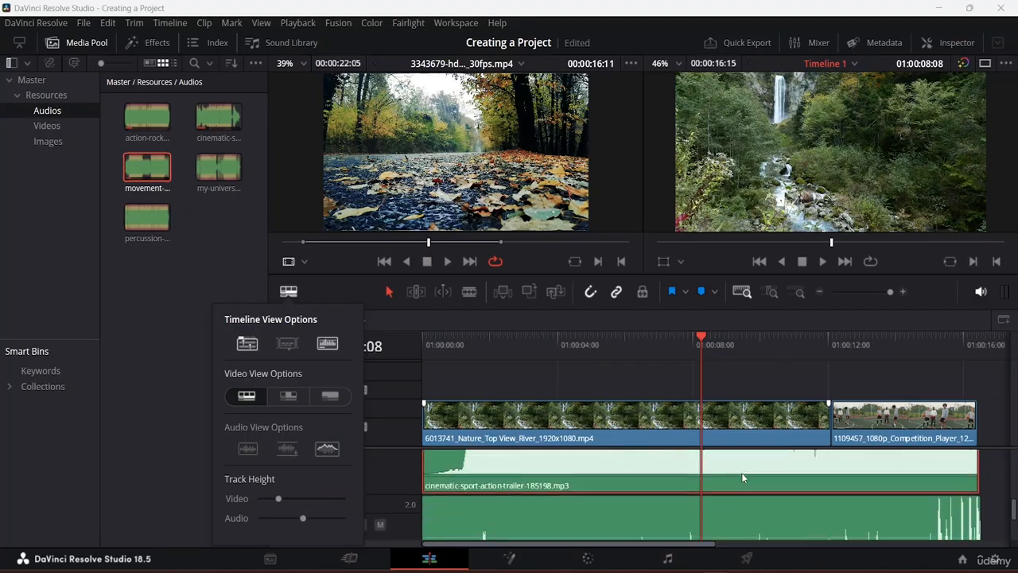
scroll(743, 475, down, 4)
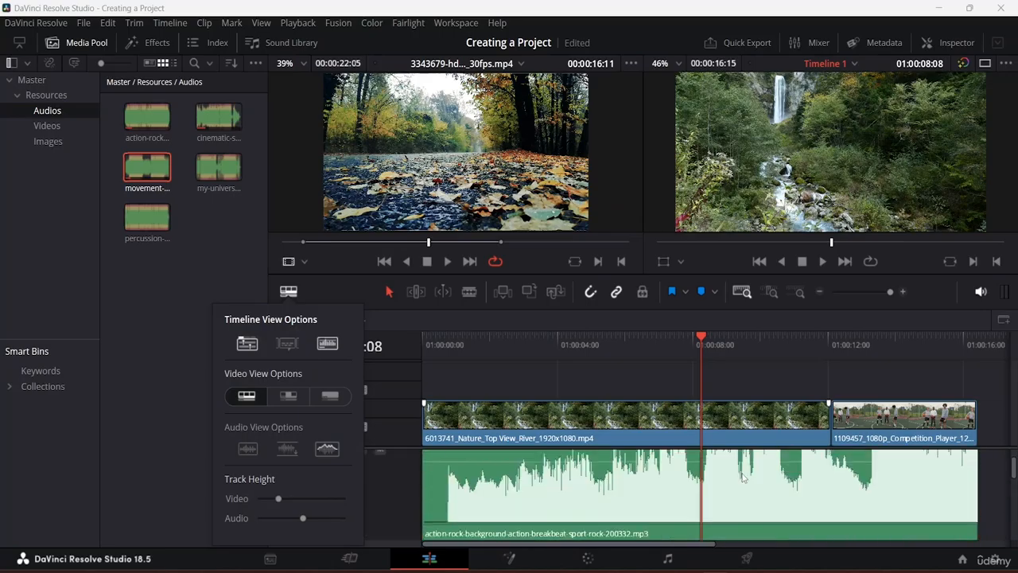
scroll(741, 473, down, 5)
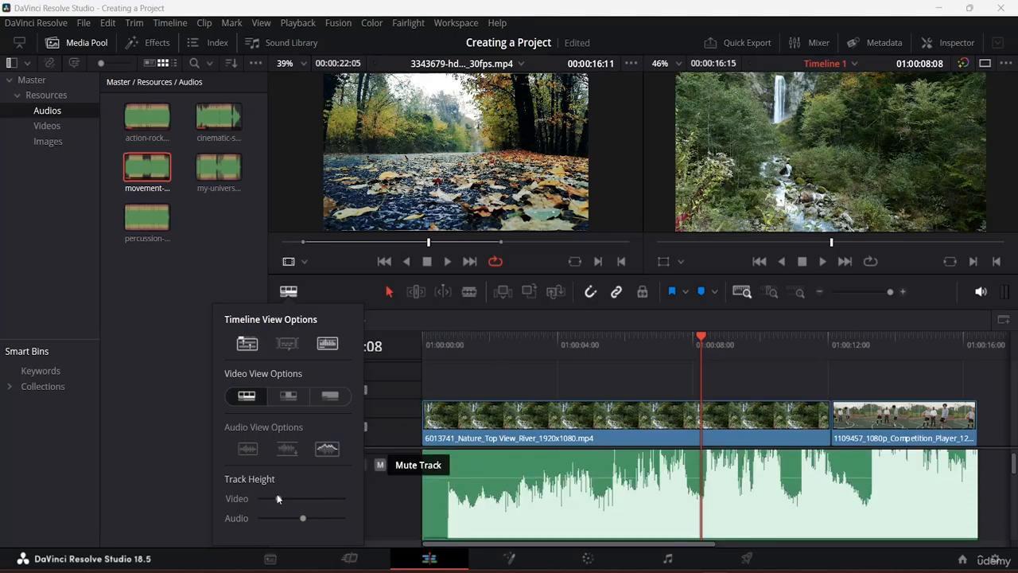
click(518, 408)
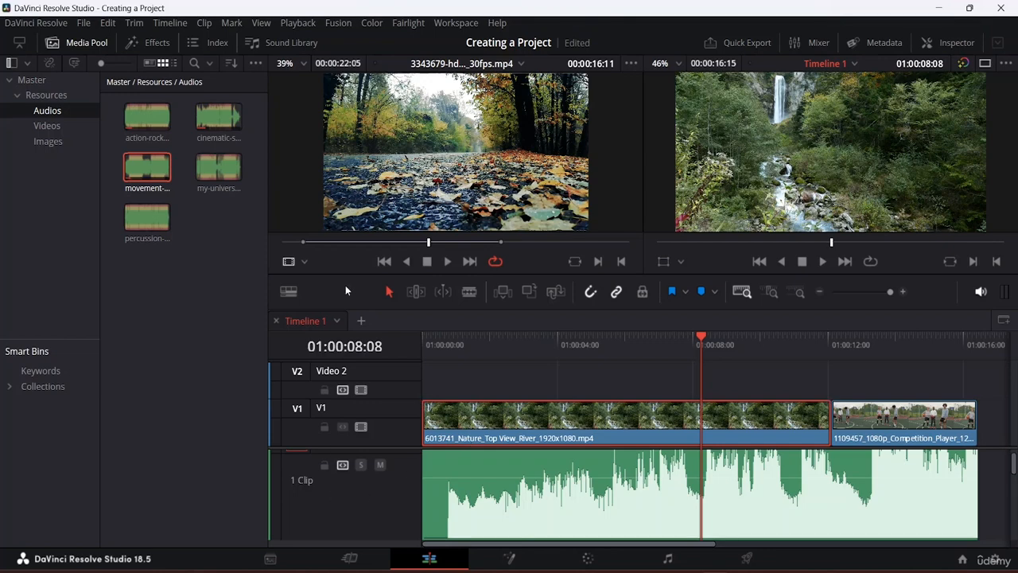
- Increase the height of all video tracks to slightly more than half of the slider range
click(289, 294)
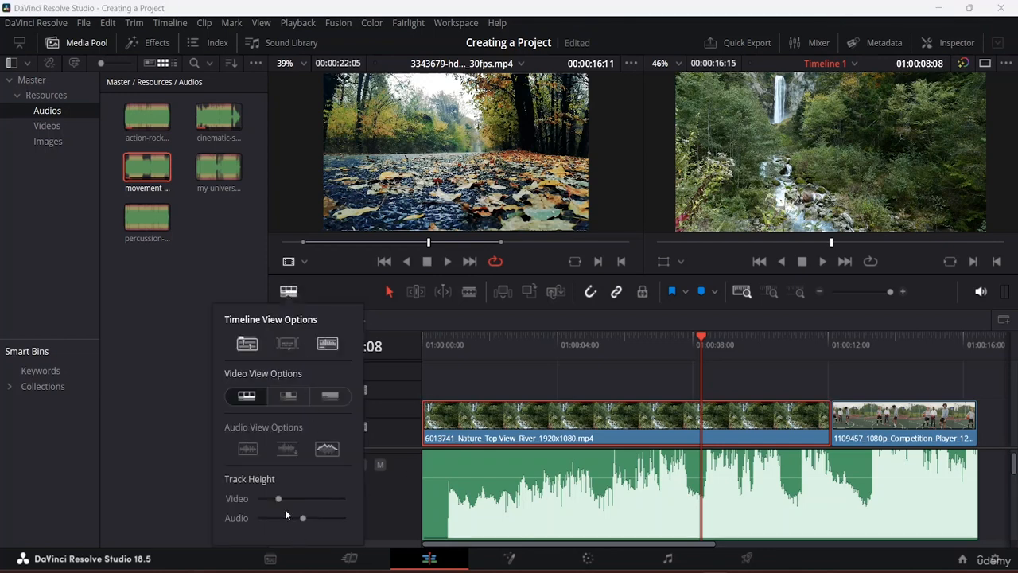
drag(278, 499, 310, 481)
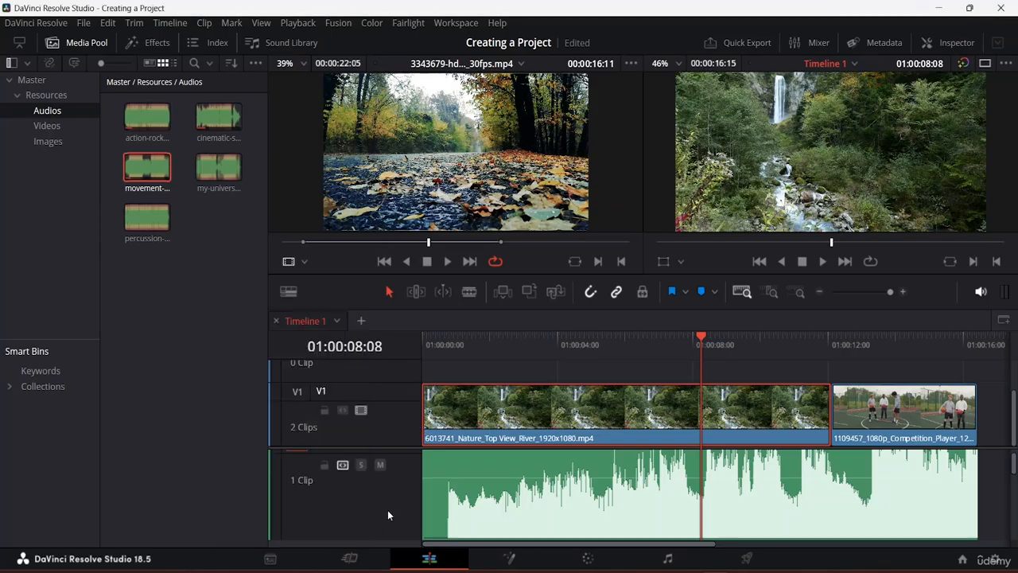
scroll(378, 431, up, 2)
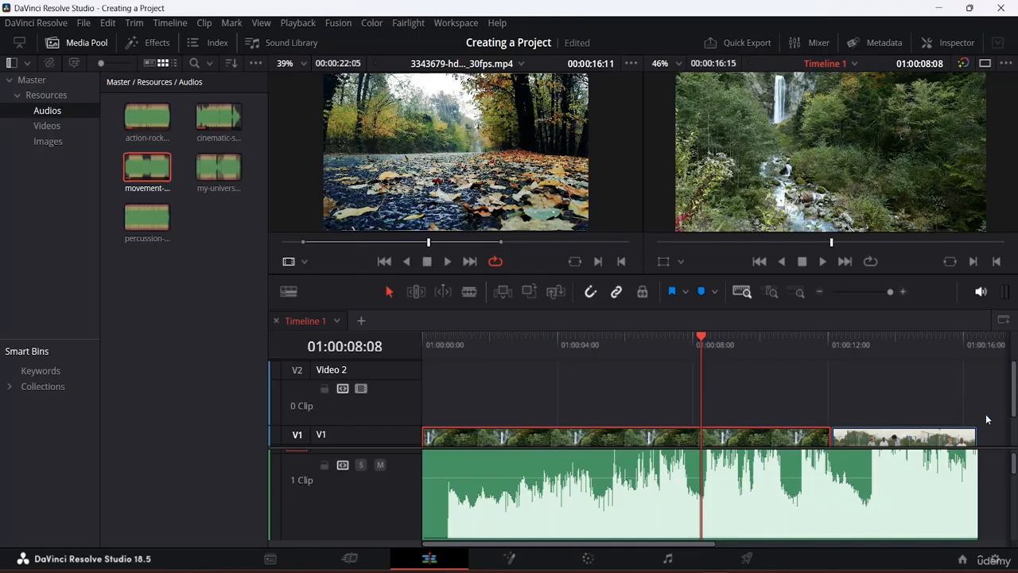
- Delete all video and audio clips from the timeline and open the V2 and V1 track names for editing
scroll(982, 397, down, 2)
drag(982, 397, 464, 535)
key(Delete)
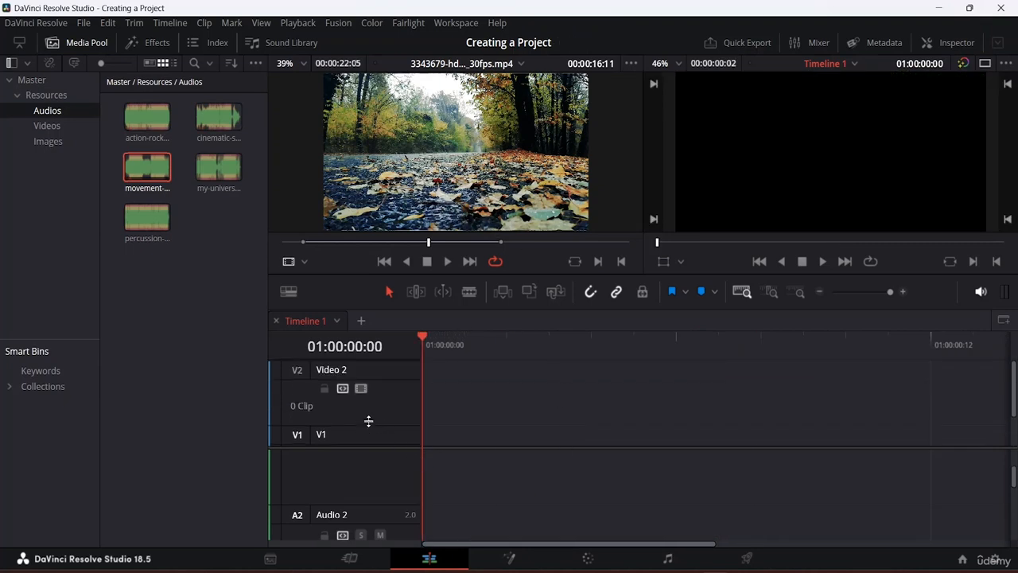
double_click(358, 366)
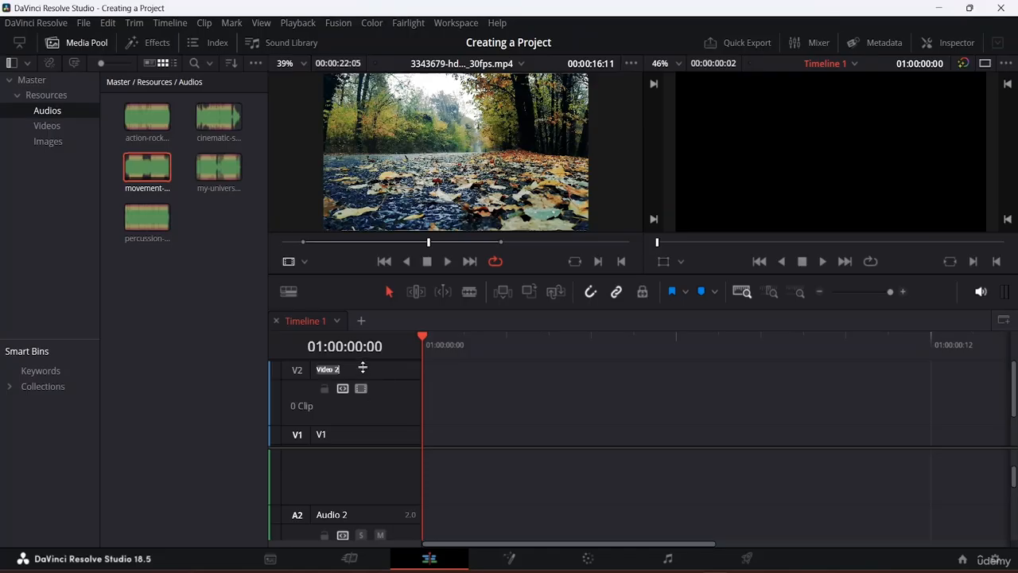
double_click(360, 433)
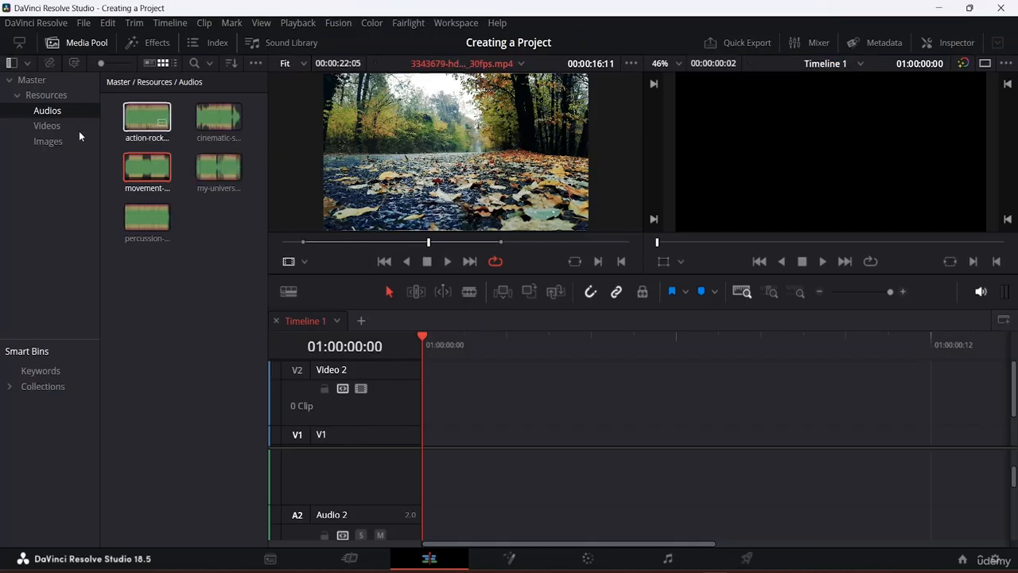
- Place the gift-framed blackboard image from the Images bin at the start of track V1 and play part of it
click(55, 127)
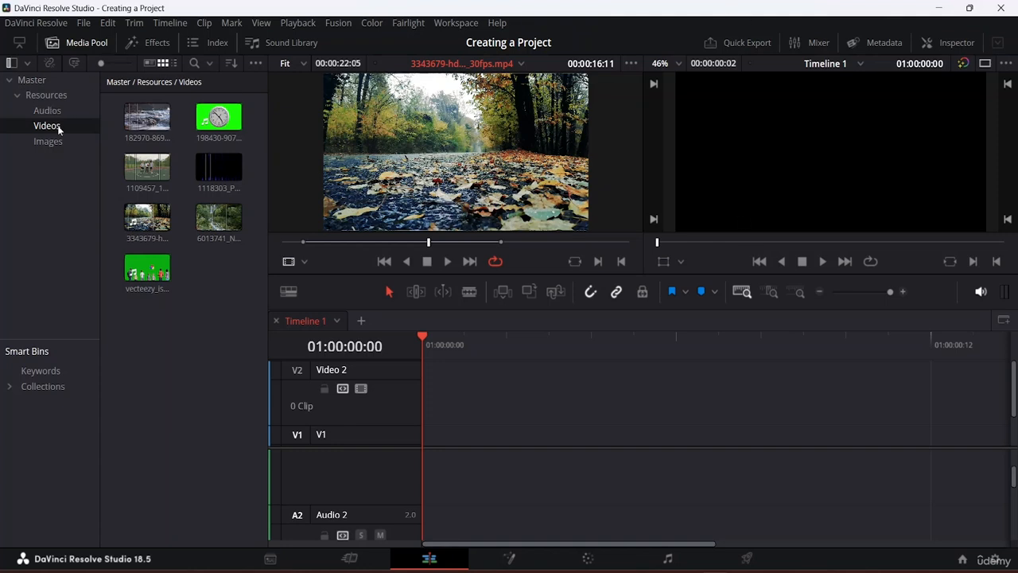
click(45, 142)
drag(151, 115, 443, 440)
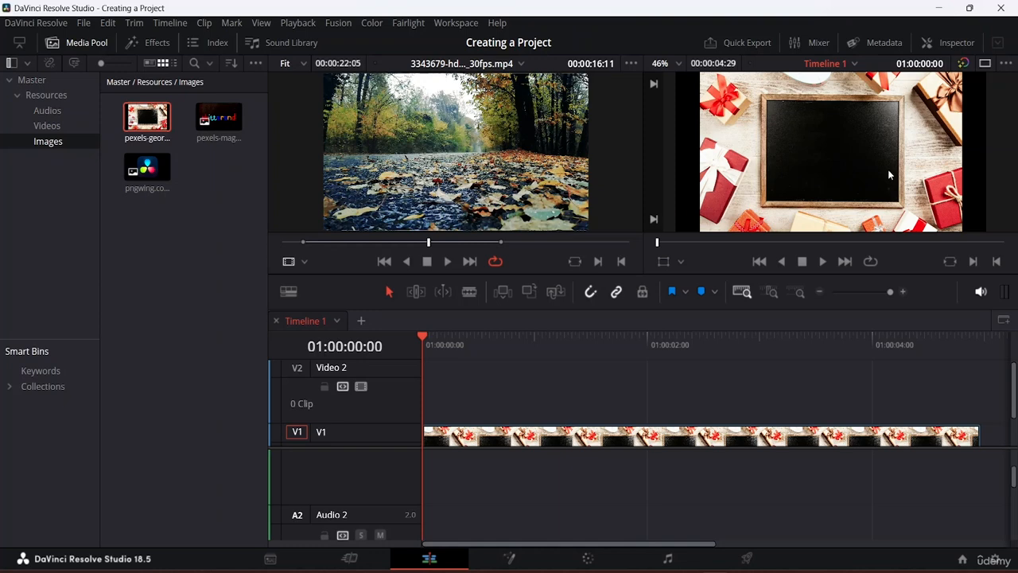
key(space)
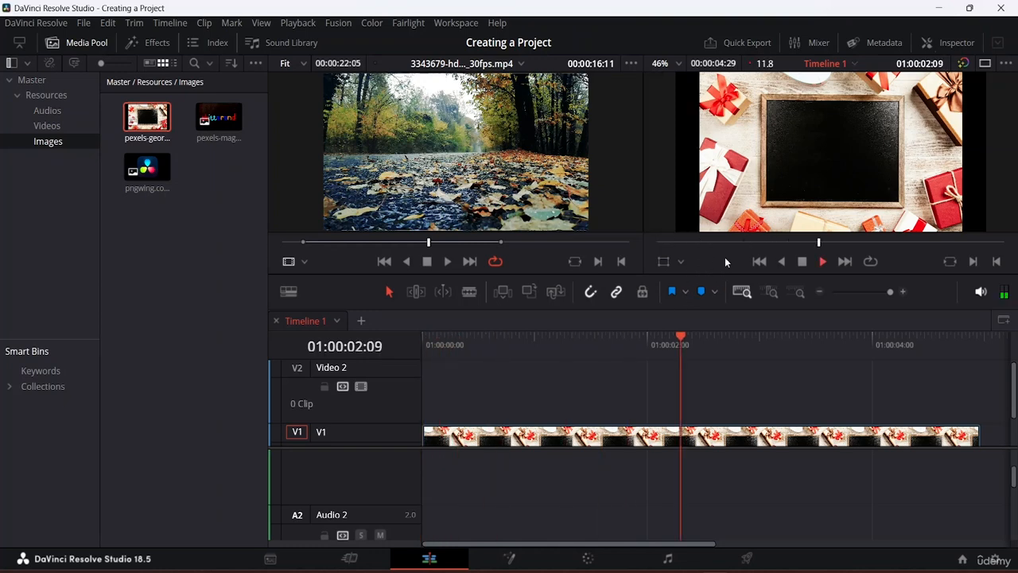
key(space)
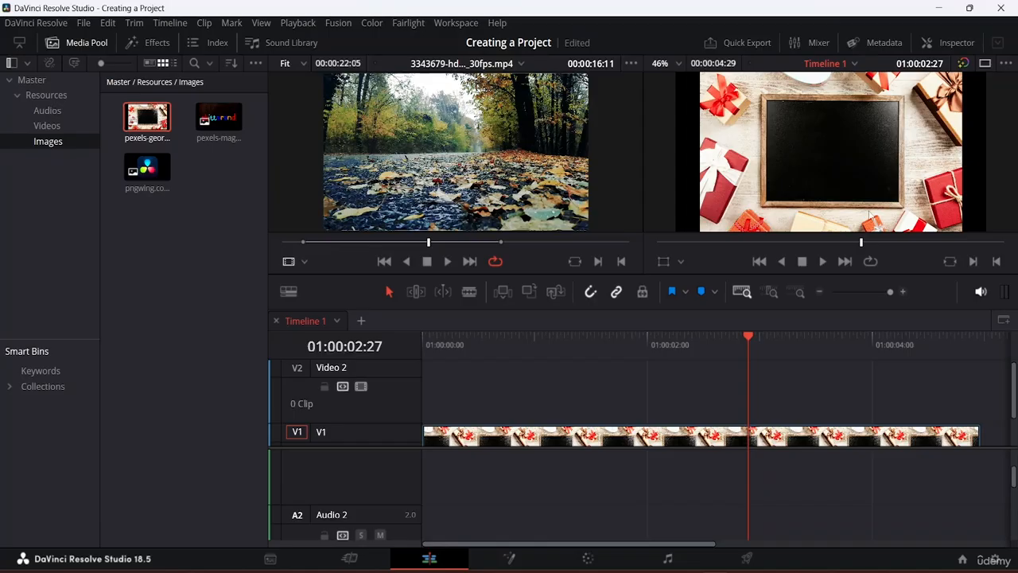
- Place 1109457_1080p_Competition_Player_1280x720.mp4 from the Videos bin at the start of V1 and move it straight up to track V2
click(45, 124)
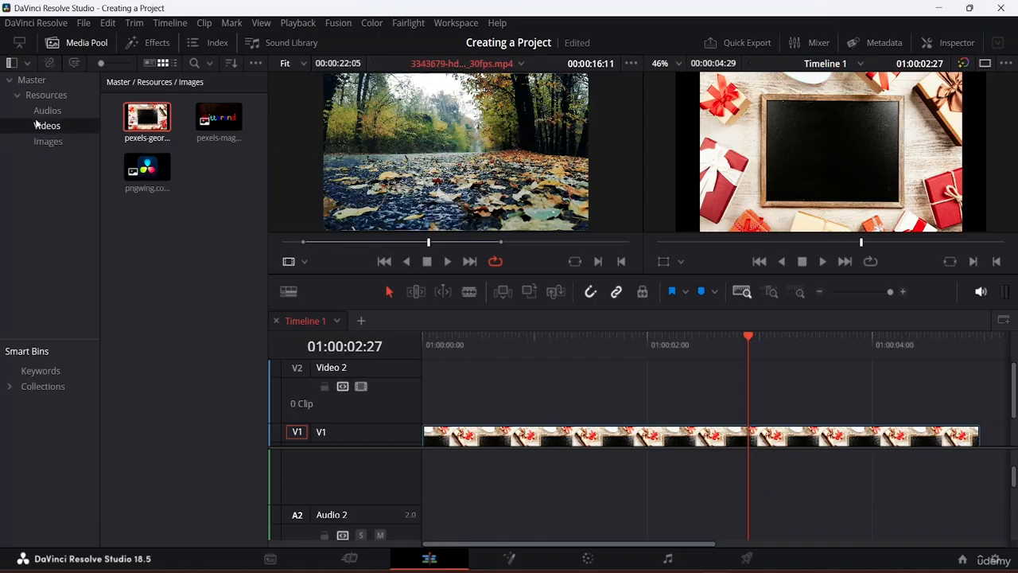
click(148, 168)
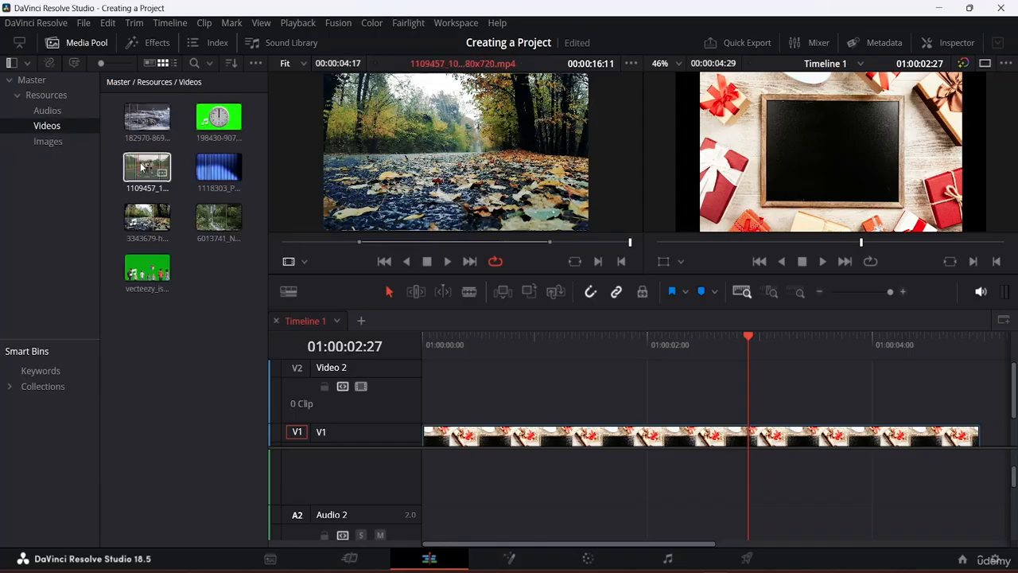
drag(148, 170, 426, 431)
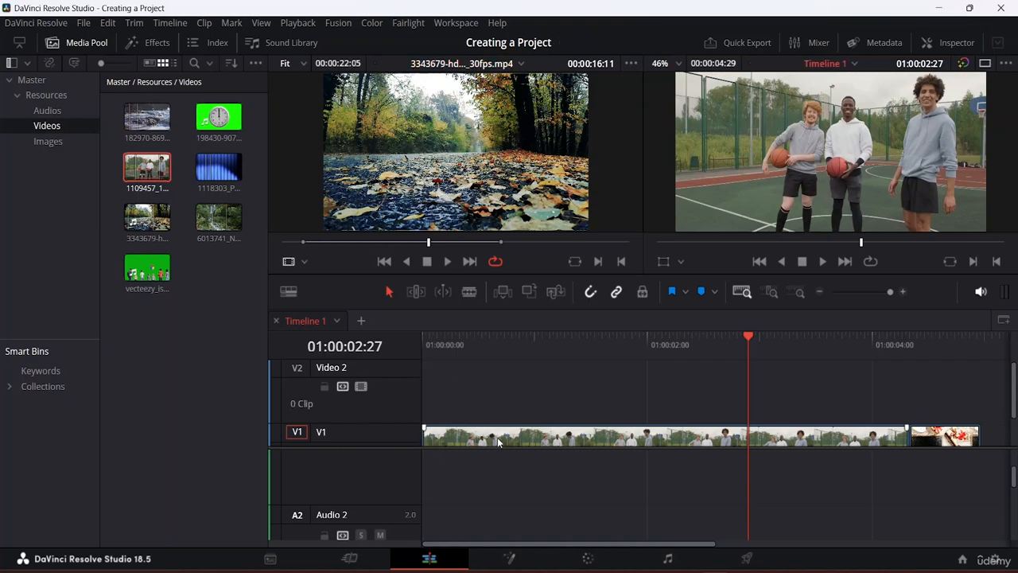
drag(504, 436, 504, 392)
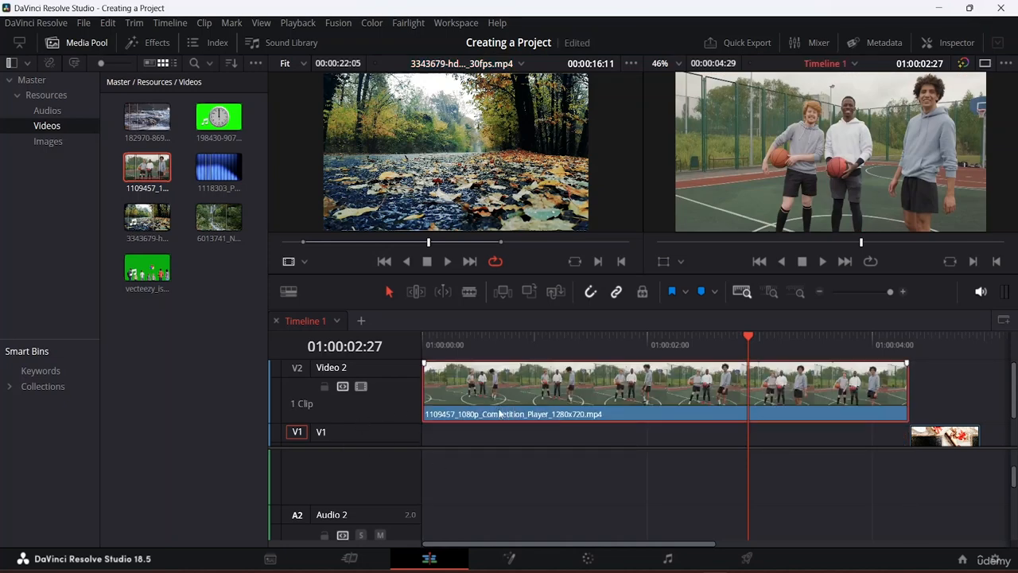
- Move the remaining image clip to the start of V1 and extend it to the end of the video clip above
scroll(714, 478, down, 2)
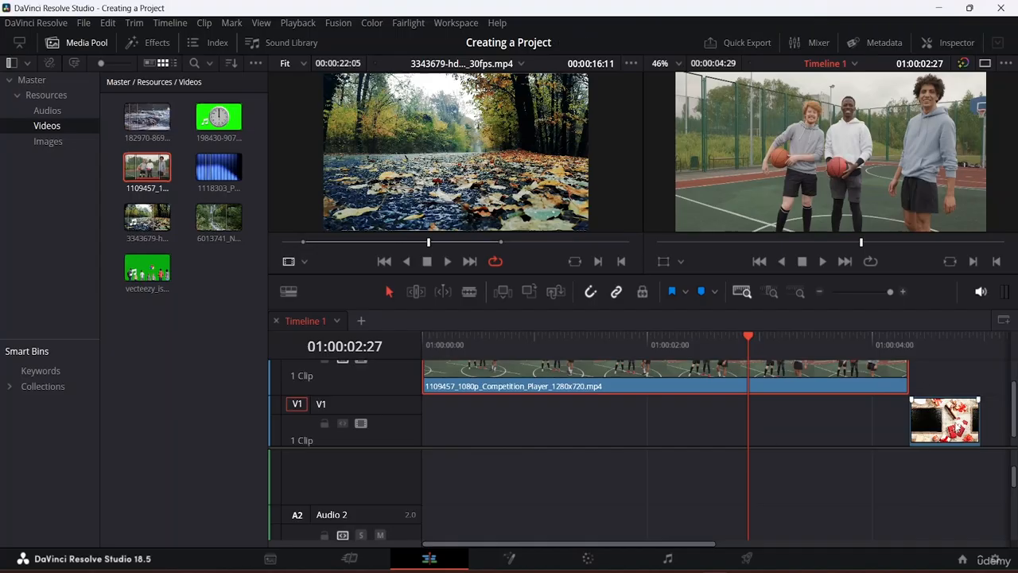
drag(914, 421, 414, 433)
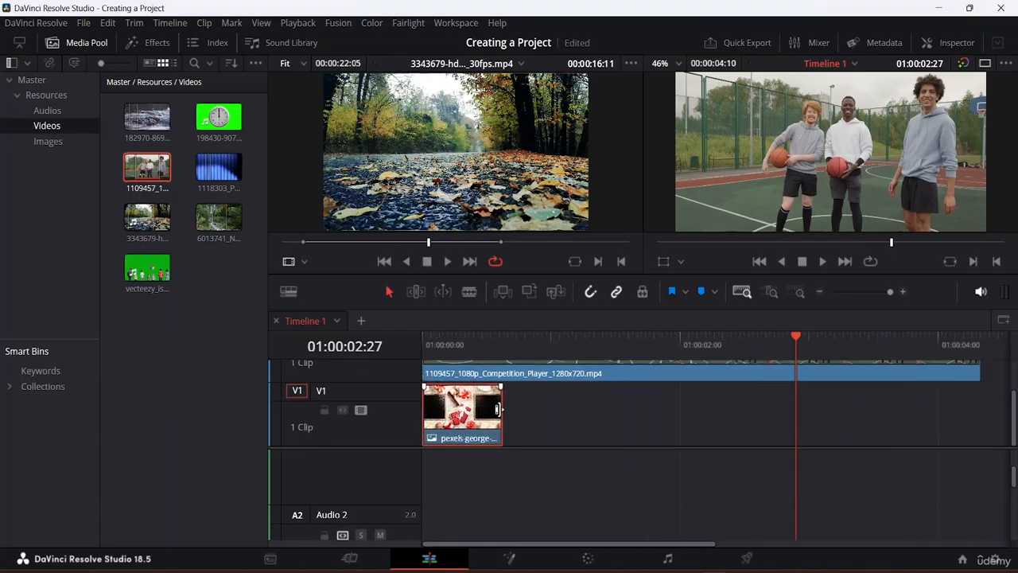
drag(506, 410, 986, 457)
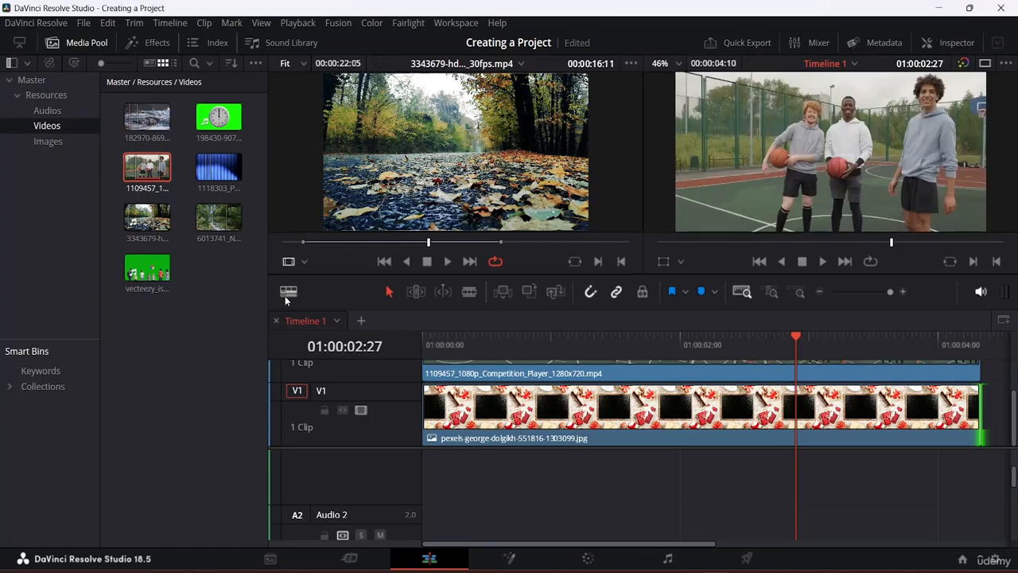
- Reduce the video track height until the clips on V2 and V1 are both fully visible
click(289, 293)
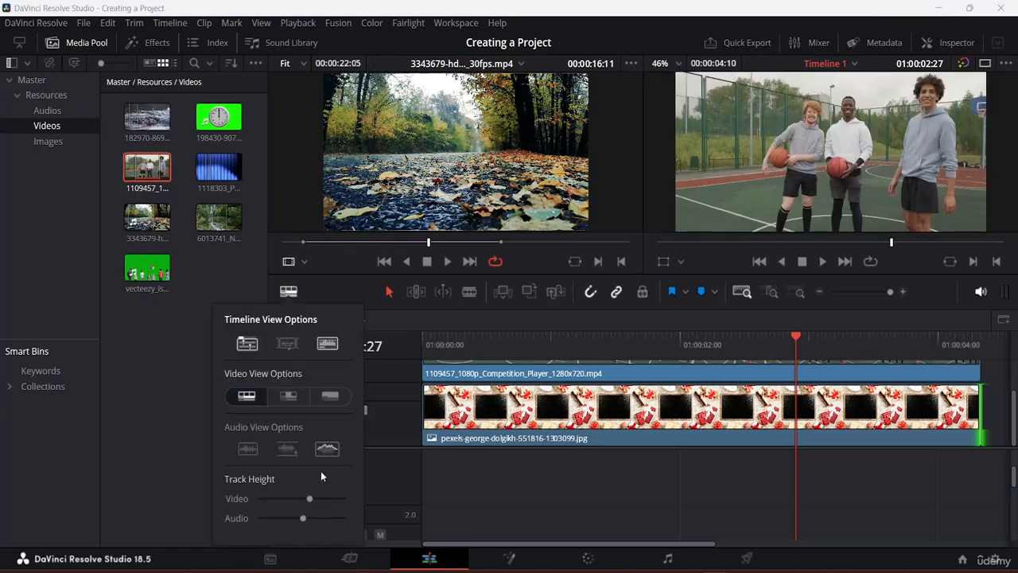
drag(307, 494, 280, 497)
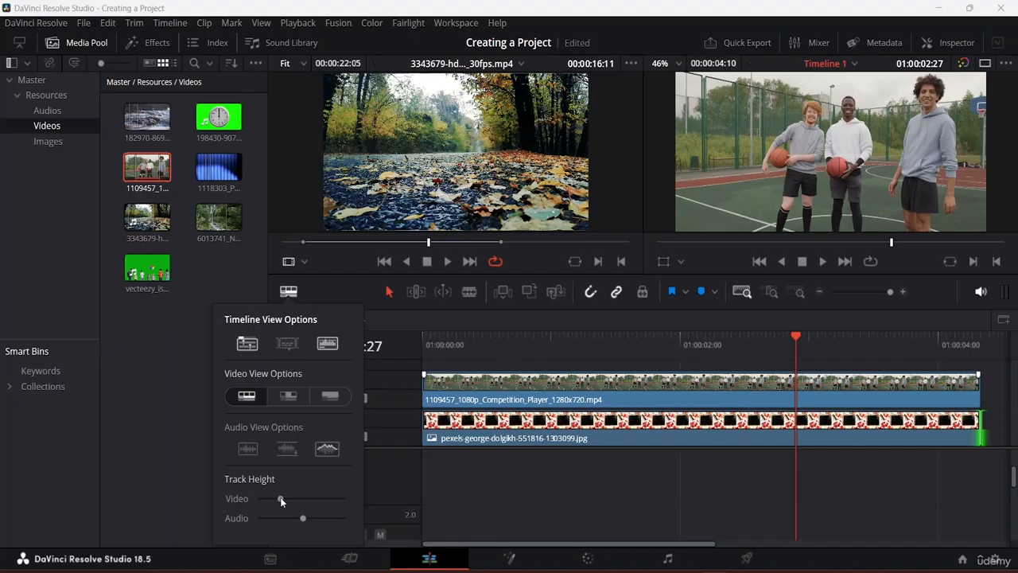
click(529, 459)
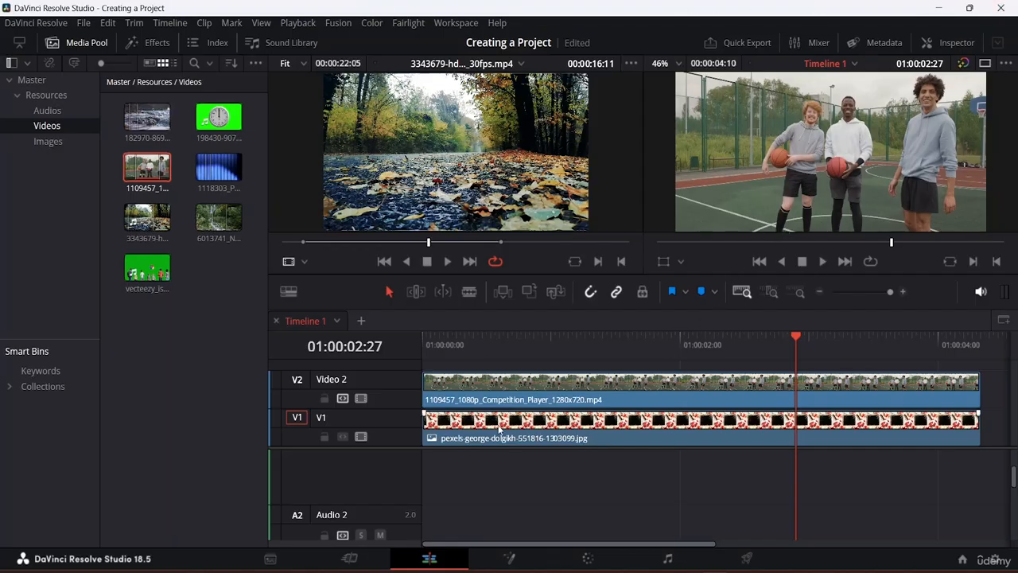
- Select the basketball clip on V2, switch to a single timeline viewer and show the clip's properties in the Inspector
click(534, 429)
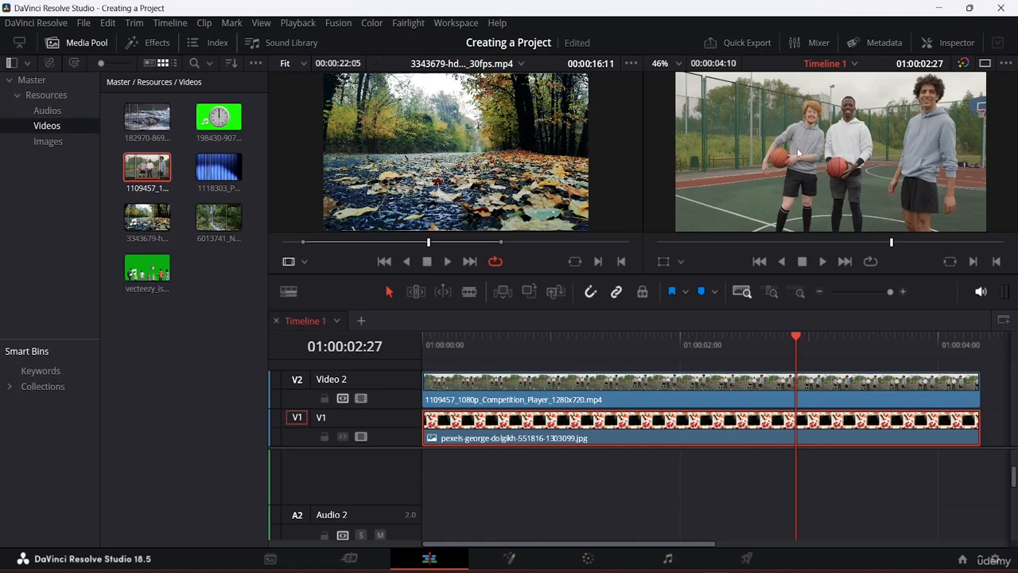
double_click(540, 381)
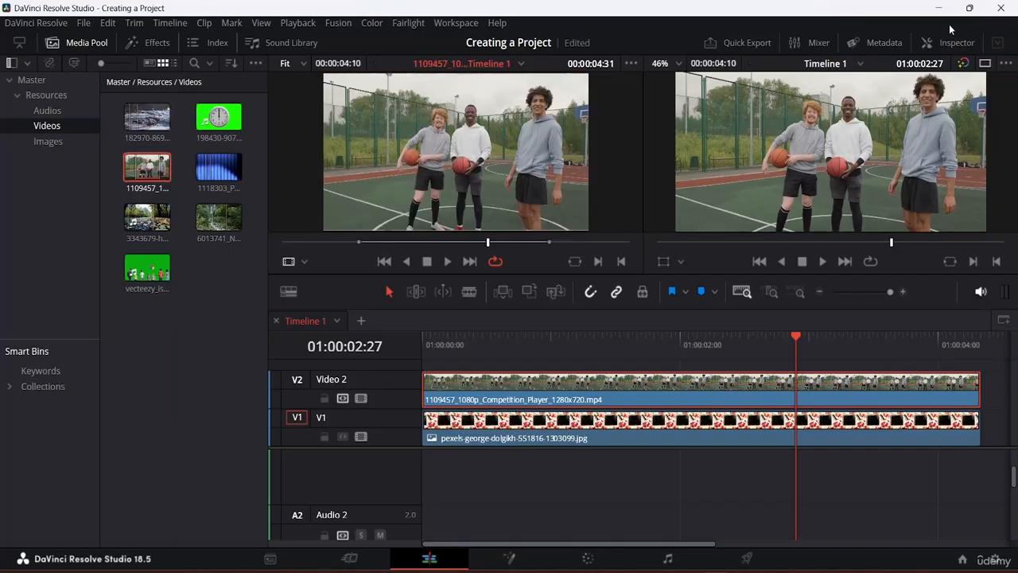
click(951, 44)
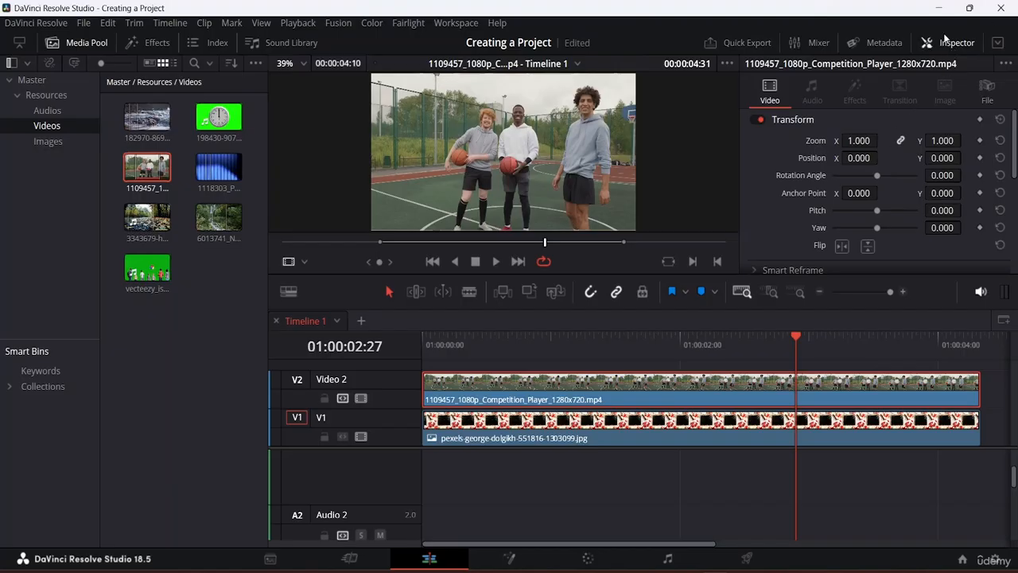
click(949, 43)
click(985, 63)
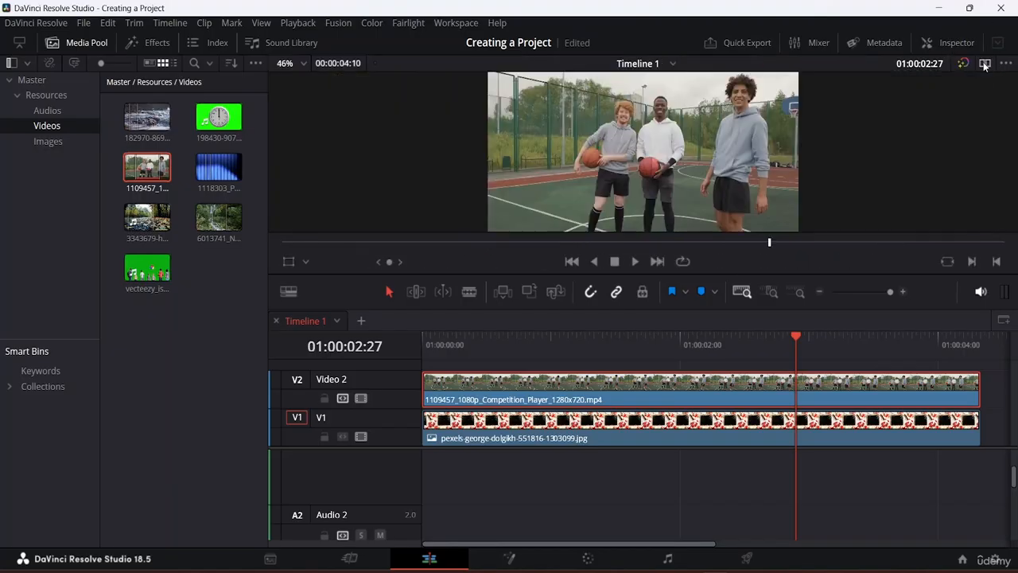
click(949, 42)
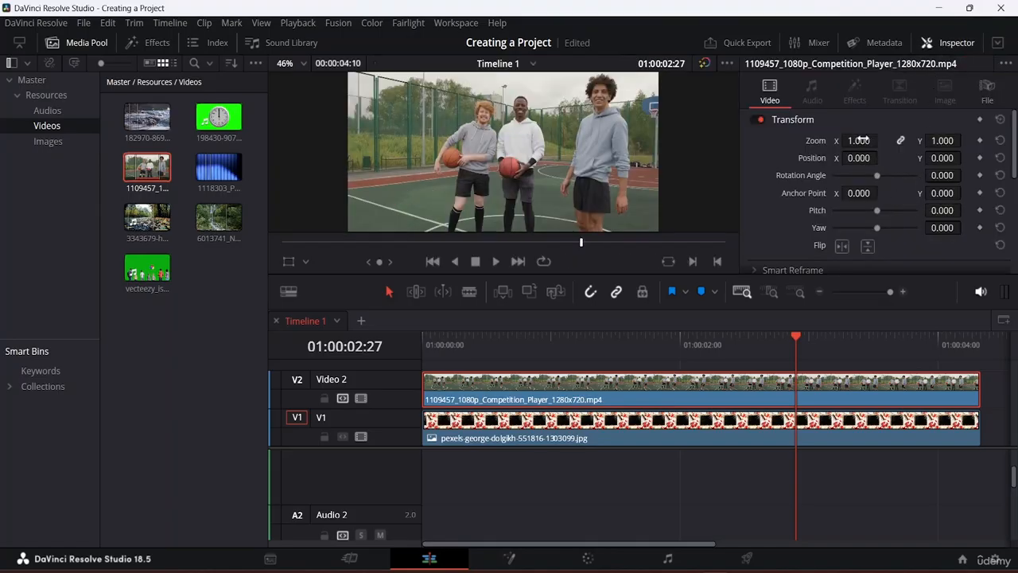
- Set the basketball clip's zoom independently to X 0.450 and Y 0.560 so it fills the blackboard frame of the image below
drag(863, 141, 881, 141)
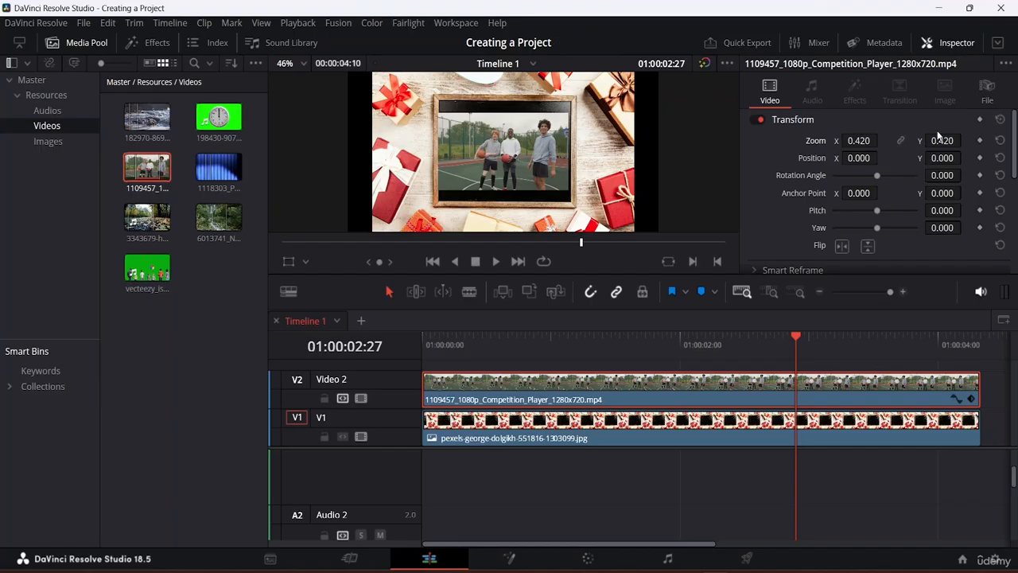
drag(945, 141, 948, 141)
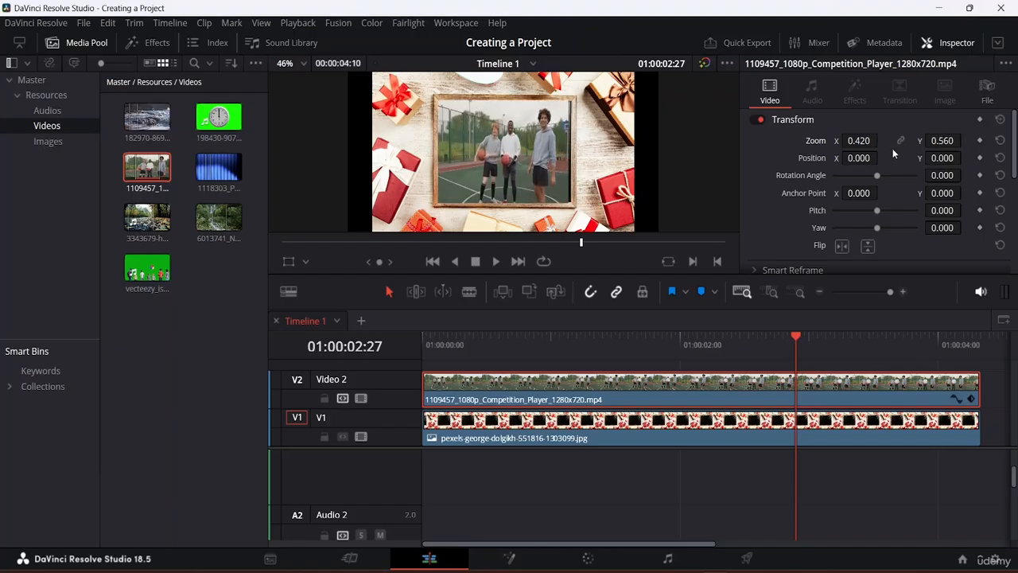
drag(882, 140, 884, 140)
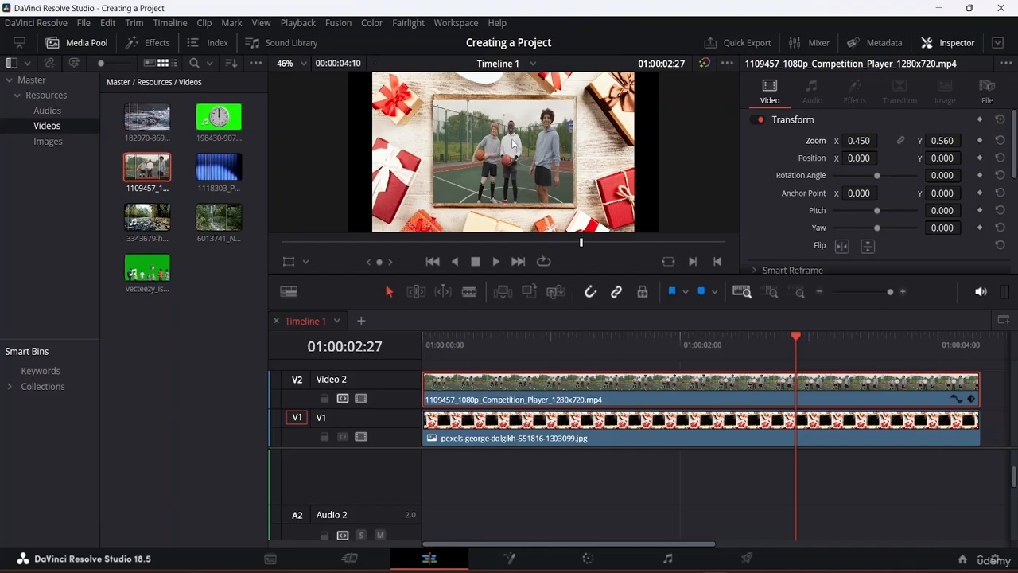
- Crop the basketball clip slightly on its left and right sides to fit inside the wooden frame
click(306, 263)
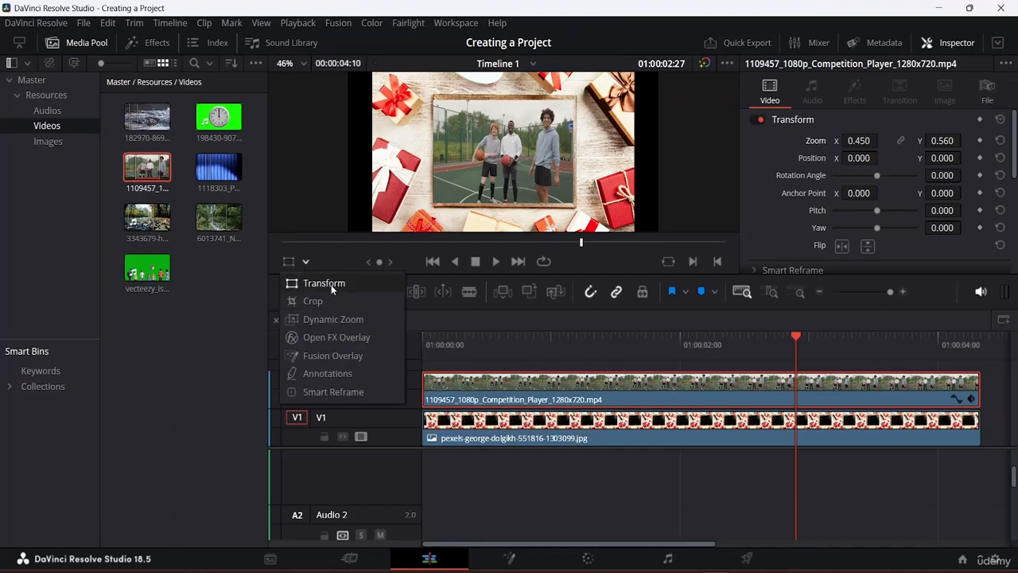
click(324, 300)
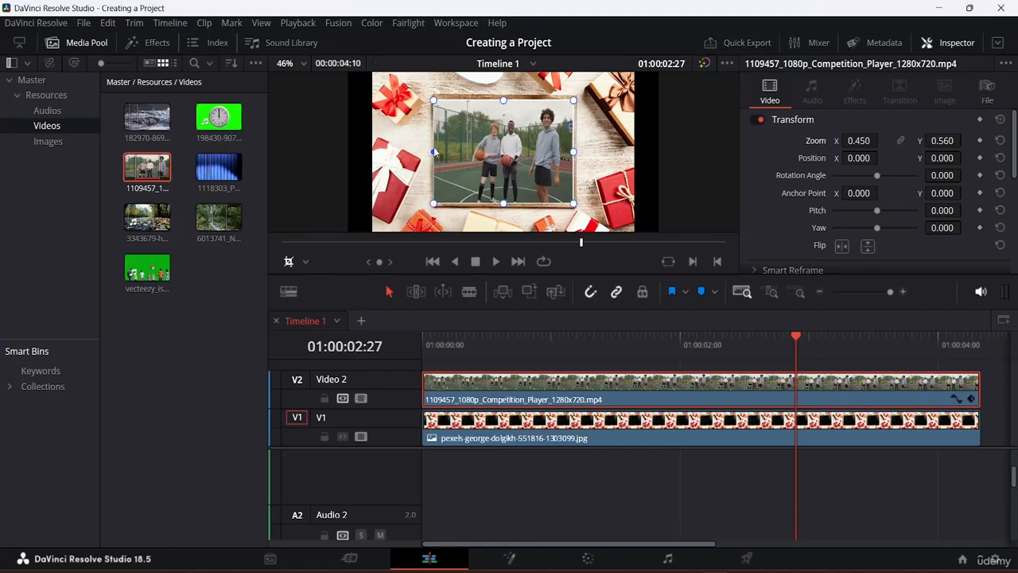
drag(434, 151, 437, 152)
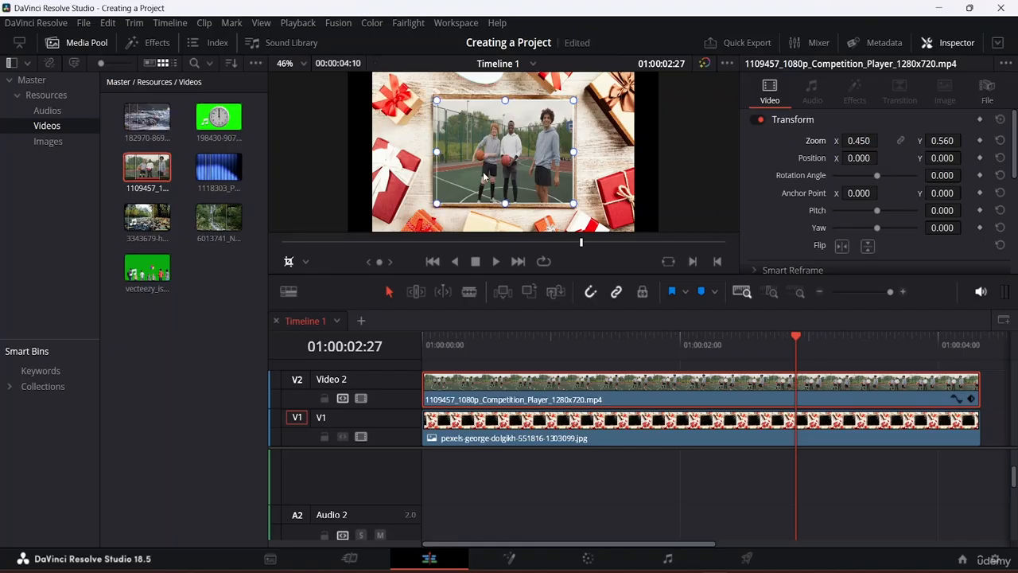
drag(574, 151, 572, 155)
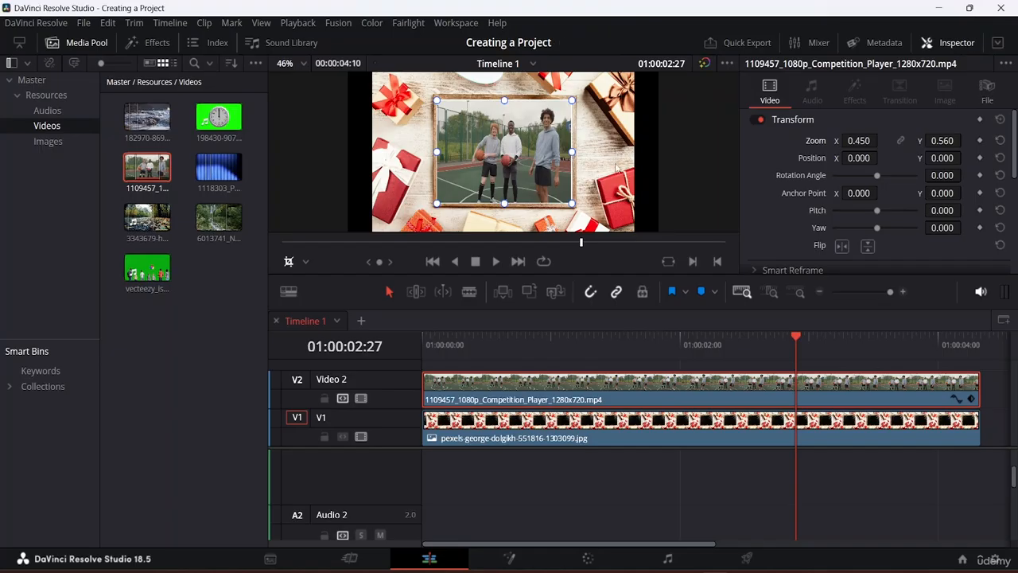
- Play the framed basketball composition from near the start of the timeline to about 01:00:03:12
drag(795, 338, 375, 309)
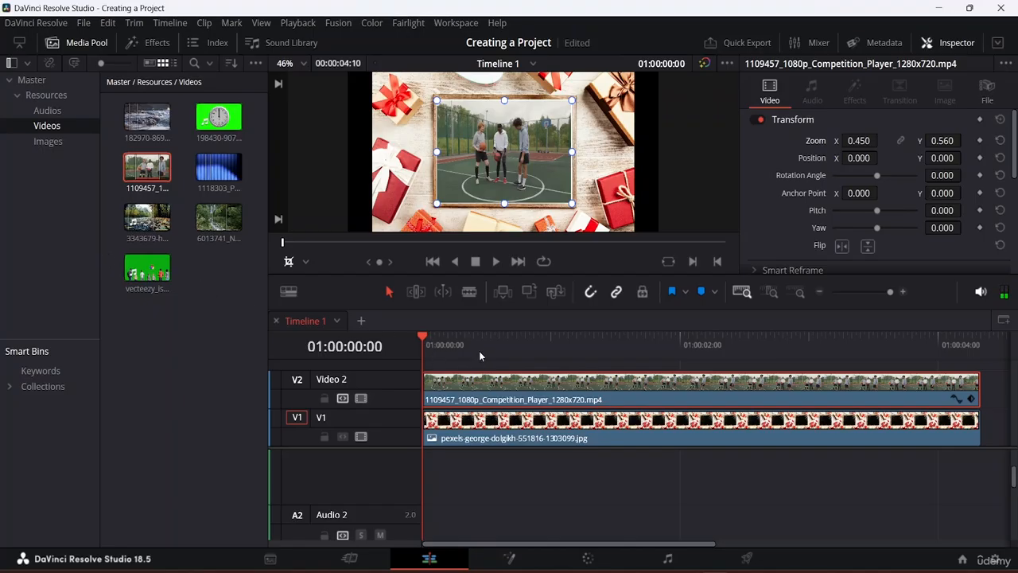
drag(422, 336, 443, 337)
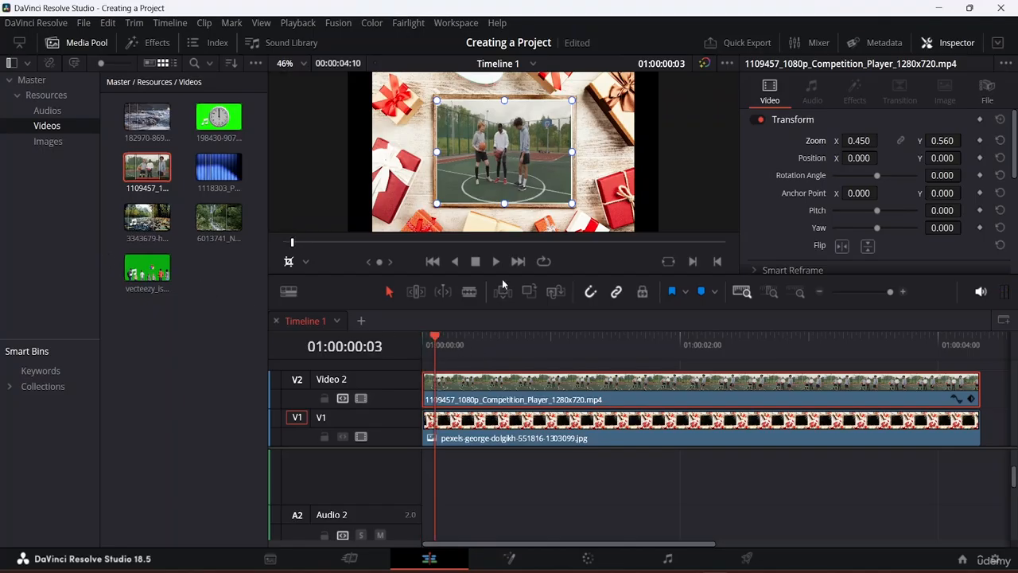
click(496, 262)
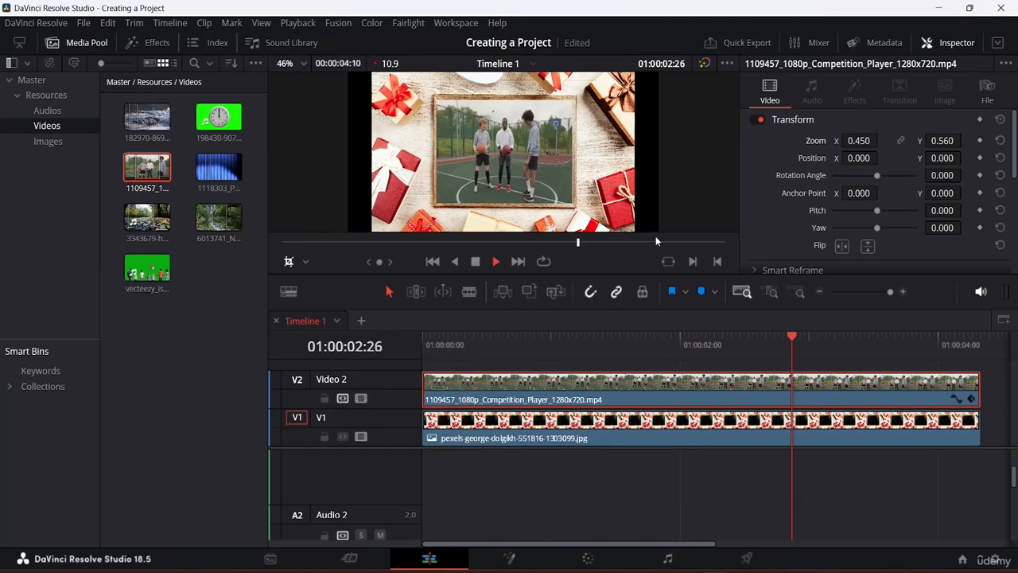
key(space)
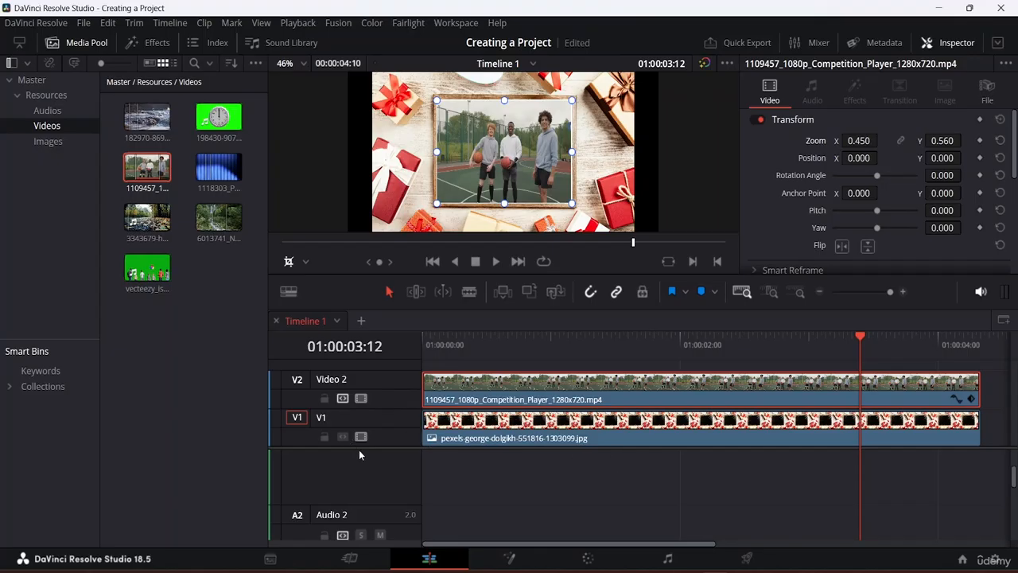
- Enlarge the video track area, add pexels-magda-ehlers-pexels-1337388.jpg at the start of a new track V3 and trim it to the length of the clips below
drag(379, 448, 374, 485)
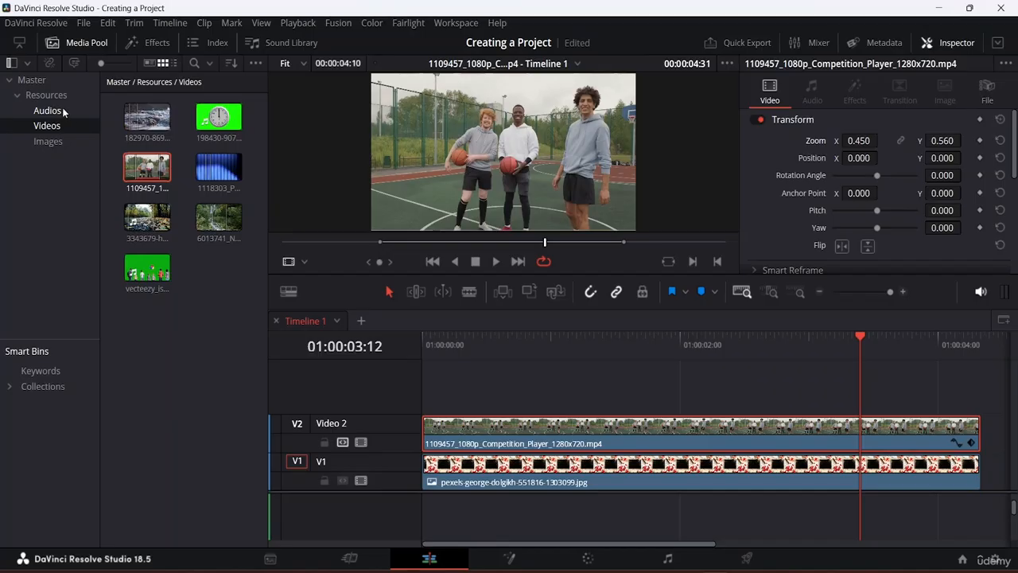
click(56, 144)
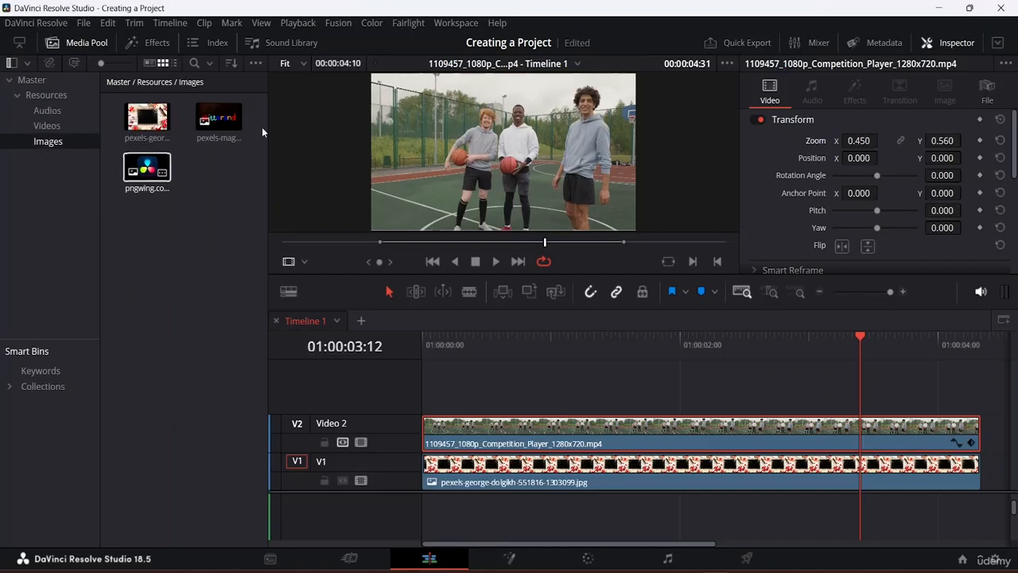
drag(219, 118, 430, 392)
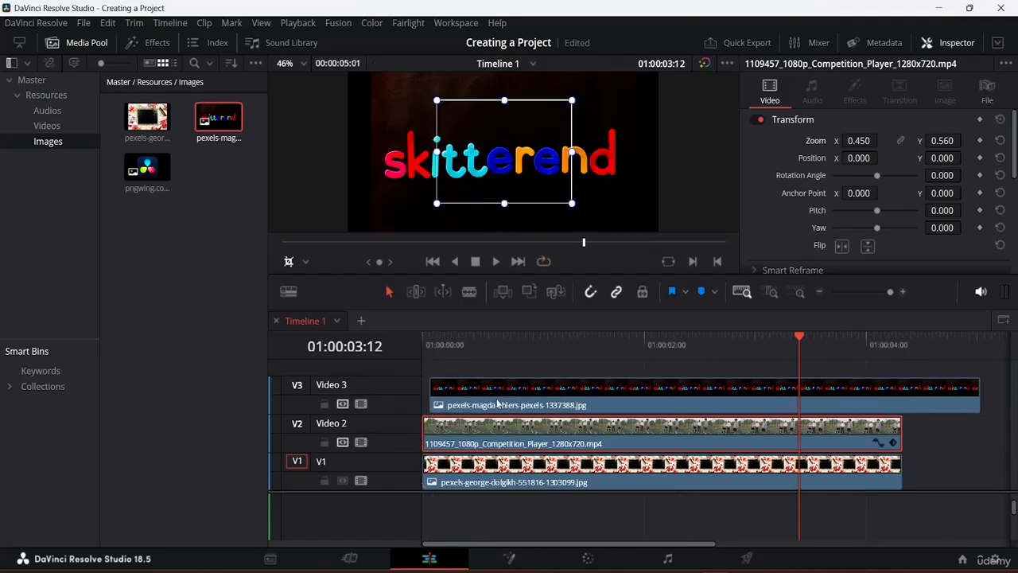
click(525, 406)
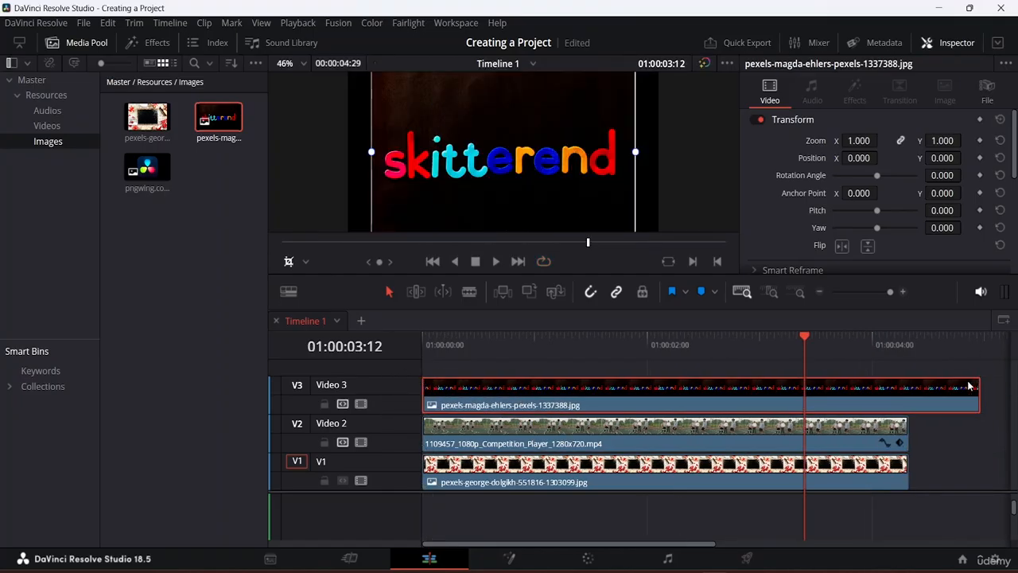
drag(976, 393, 921, 380)
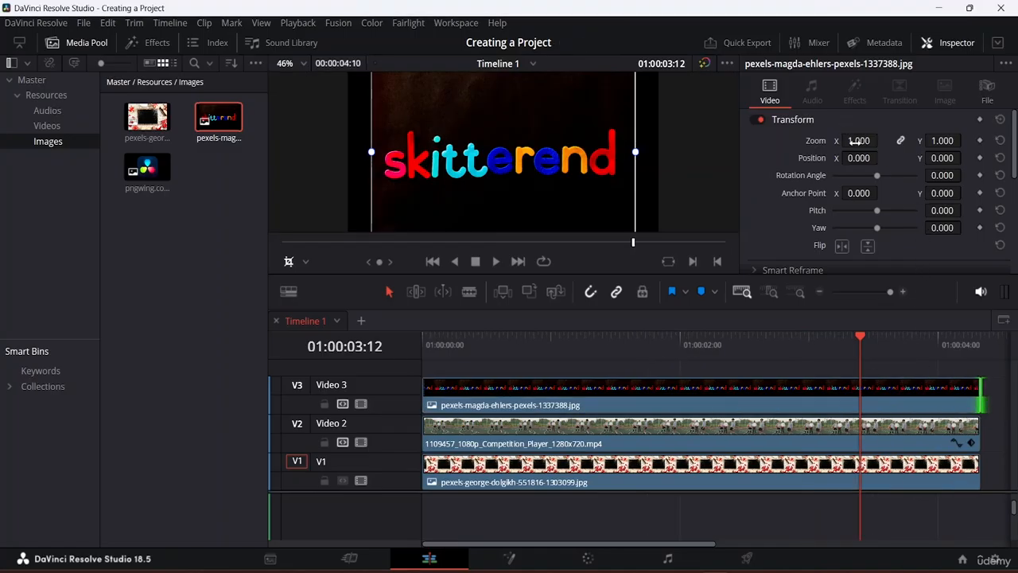
- Shrink the V3 image to zoom 0.091 with position X -505 and transform it onto the upper-left corner of the framed video
drag(859, 140, 881, 157)
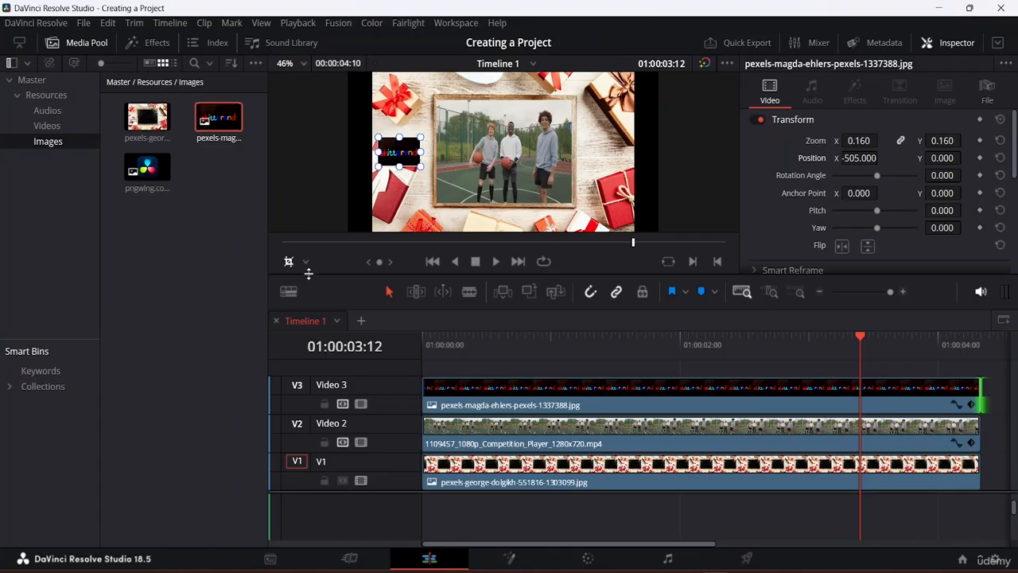
click(305, 261)
click(328, 282)
drag(424, 173, 465, 110)
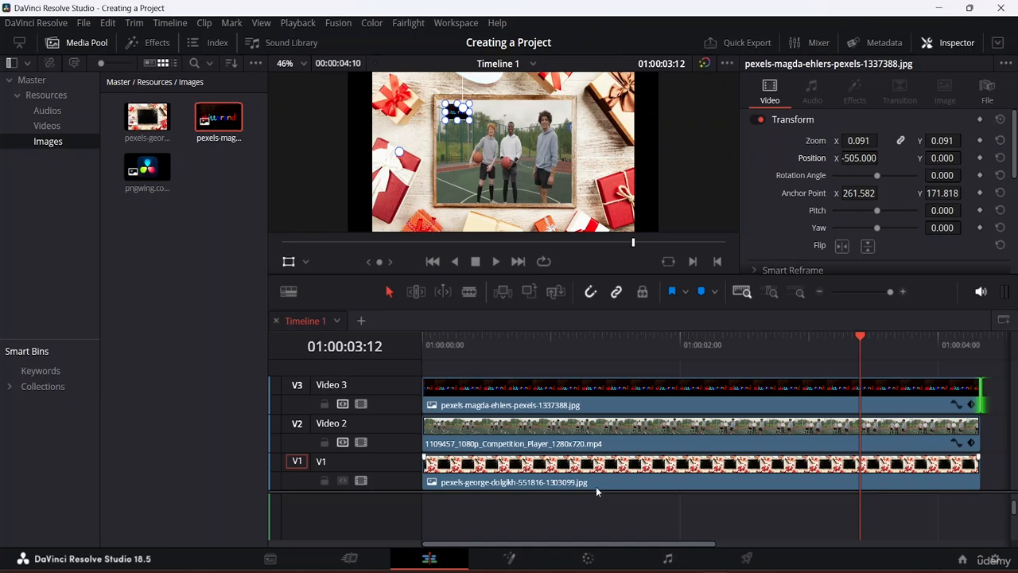
- Play the three-layer composition from the start of the timeline to about 01:00:03:13
drag(859, 330, 180, 196)
key(space)
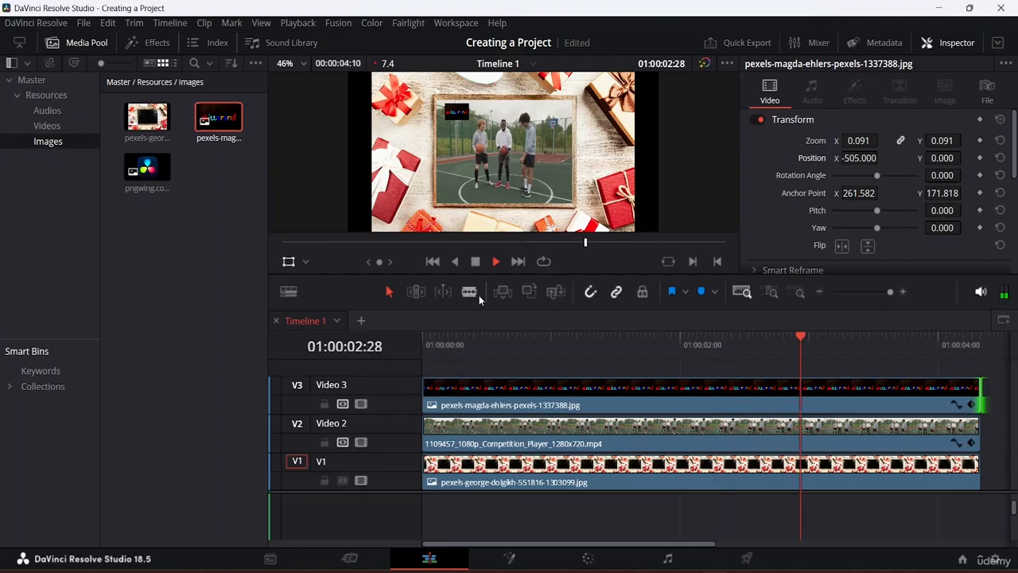
key(space)
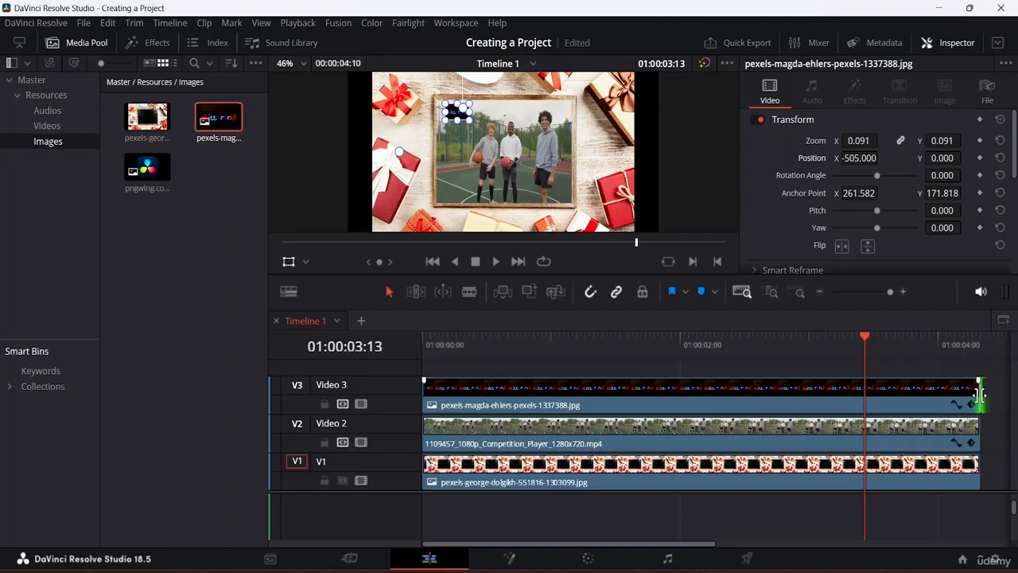
- Save the project and hide the Inspector
mouse_move(979, 394)
mouse_down()
mouse_move(909, 397)
mouse_move(978, 413)
mouse_up()
key(ctrl+s)
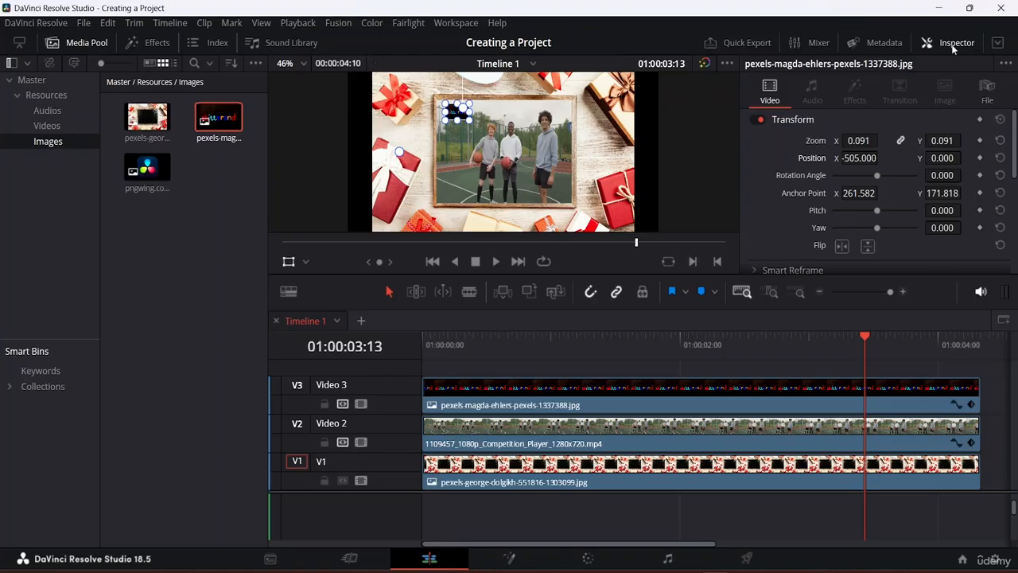
click(927, 42)
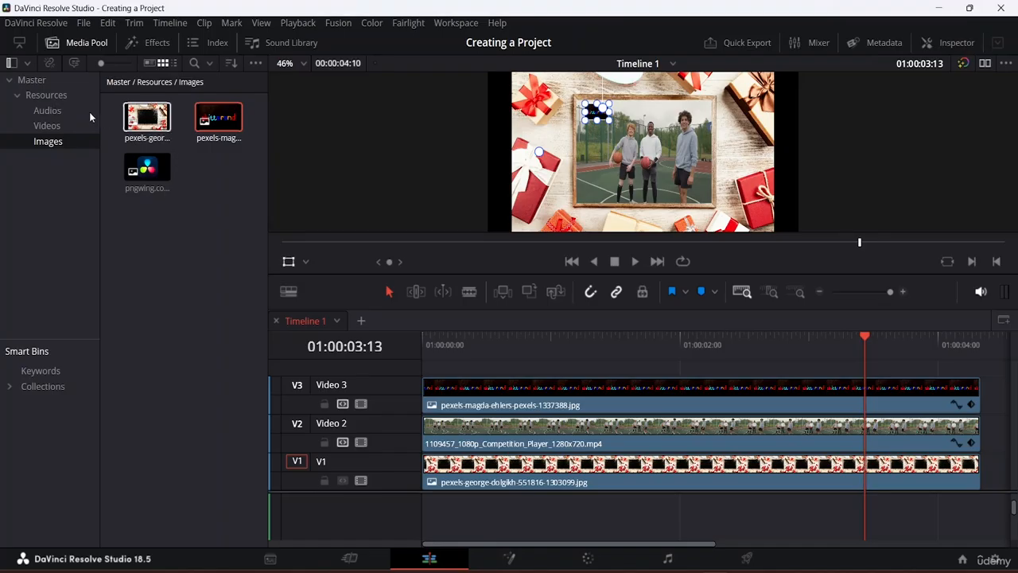
- Place 6013741_Nature_Top View_River_1920x1080.mp4 from the Videos bin right after the image on V3 and shorten its end to a 00:00:09:20 timeline
click(46, 126)
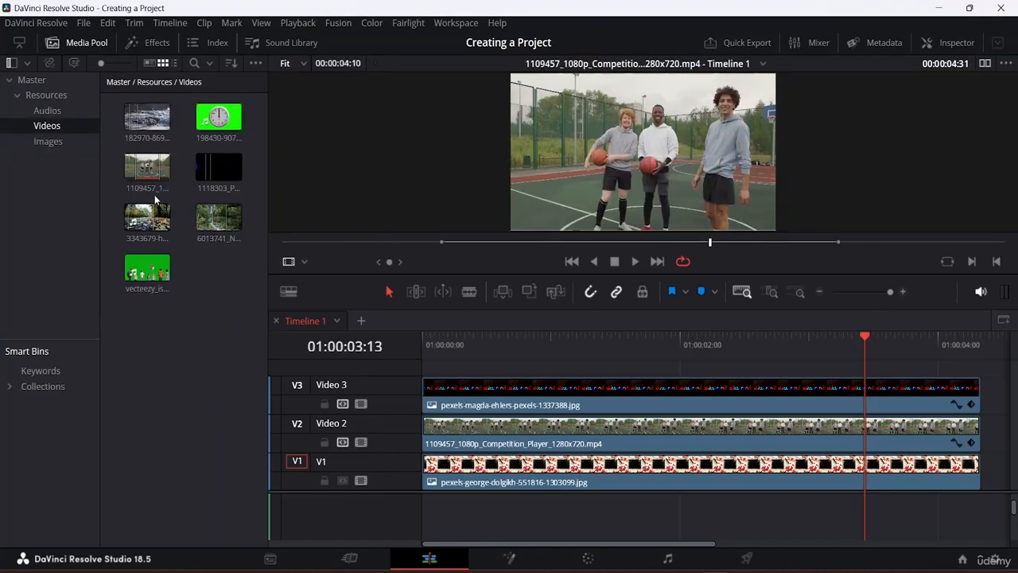
click(213, 226)
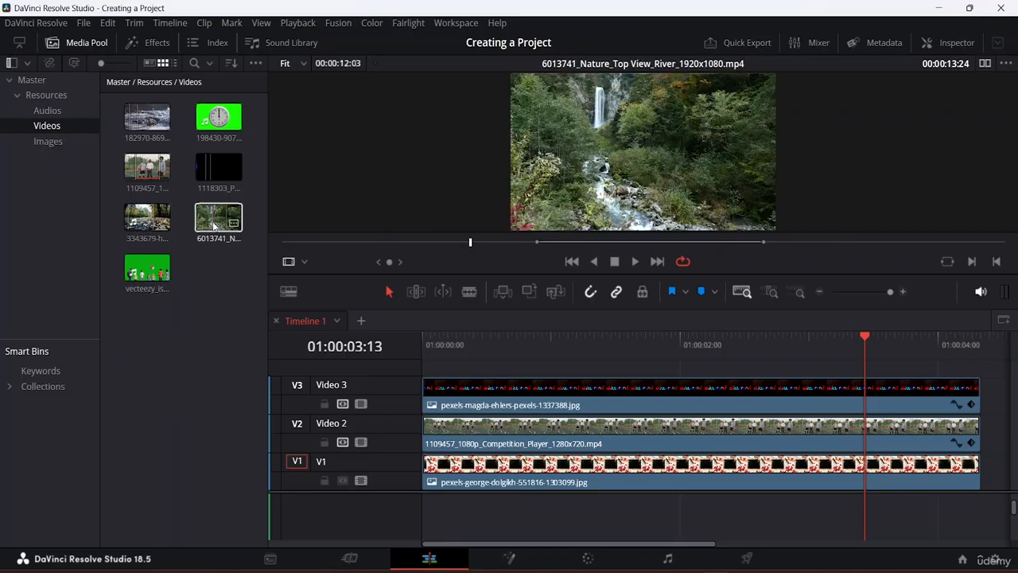
drag(213, 226, 755, 398)
key(shift+z)
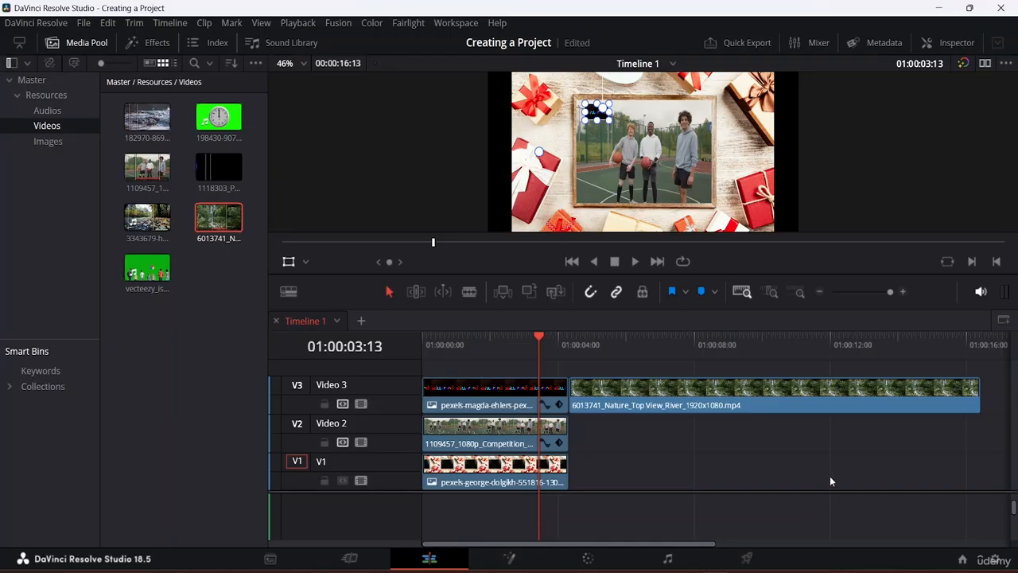
drag(977, 391, 747, 368)
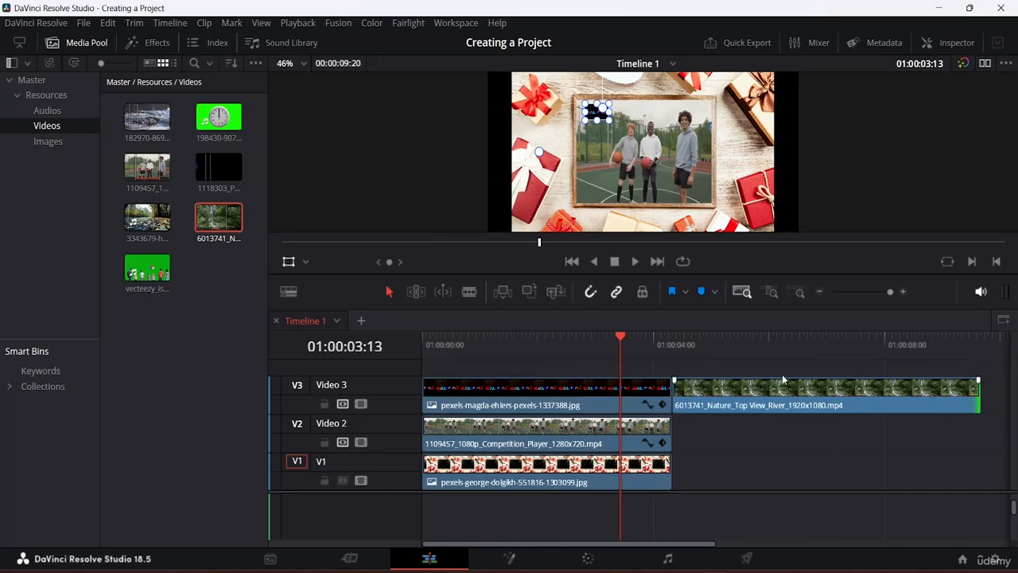
- Shift the river clip right on V3 to open a gap, check the gap at 01:00:04:17, and move the clip back against the image
drag(620, 338, 716, 361)
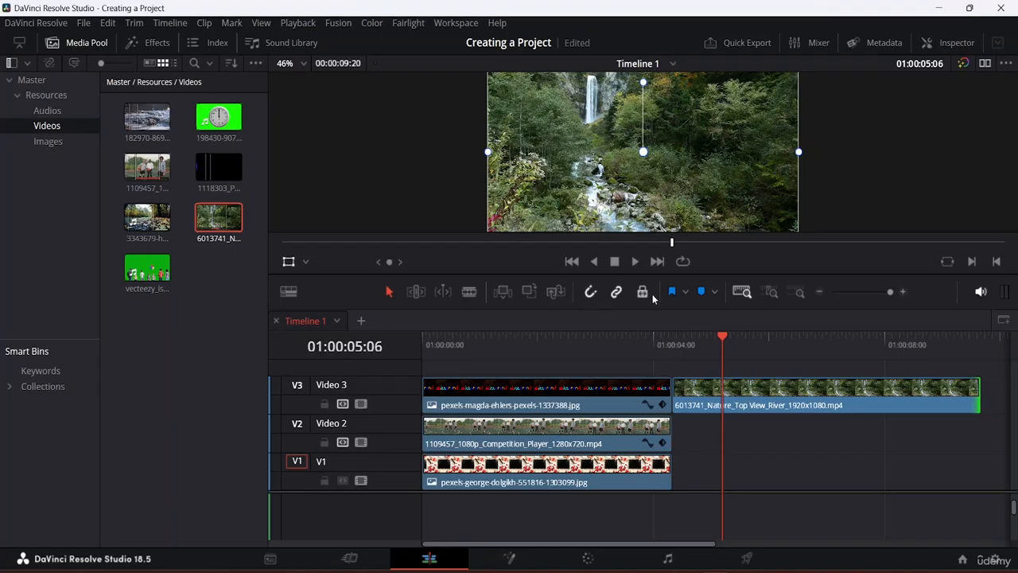
drag(704, 387, 738, 387)
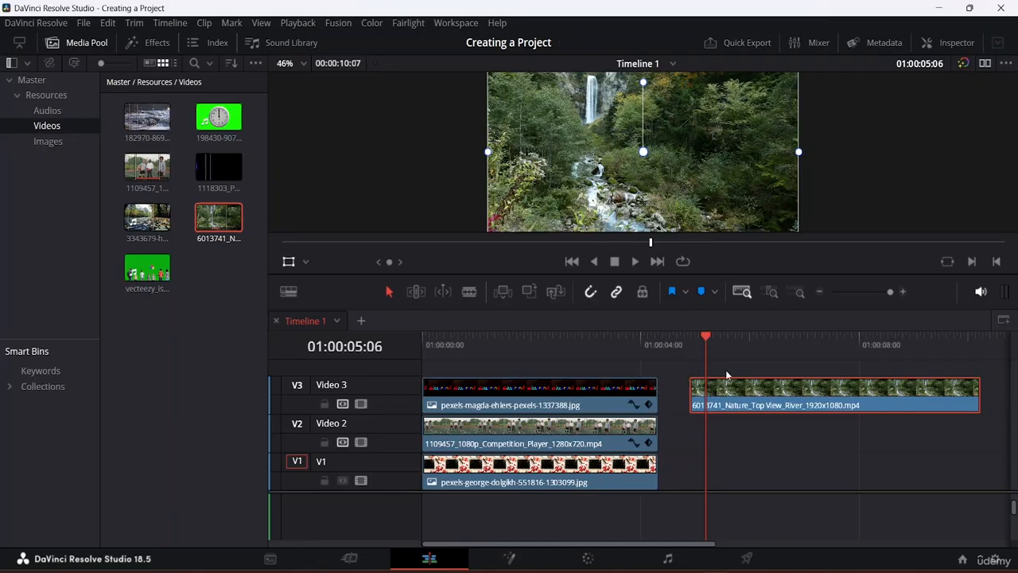
drag(709, 331, 671, 337)
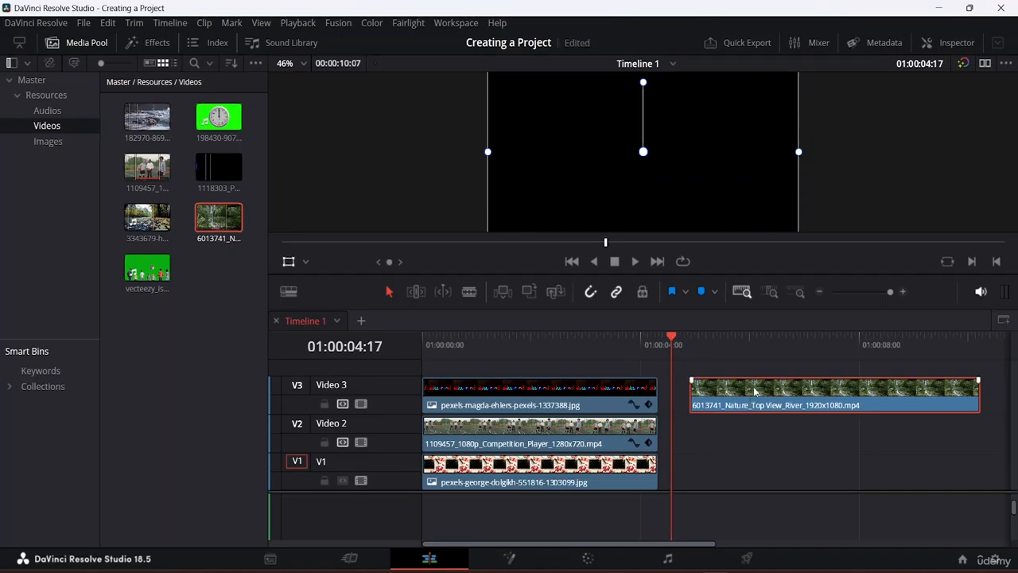
drag(754, 390, 721, 377)
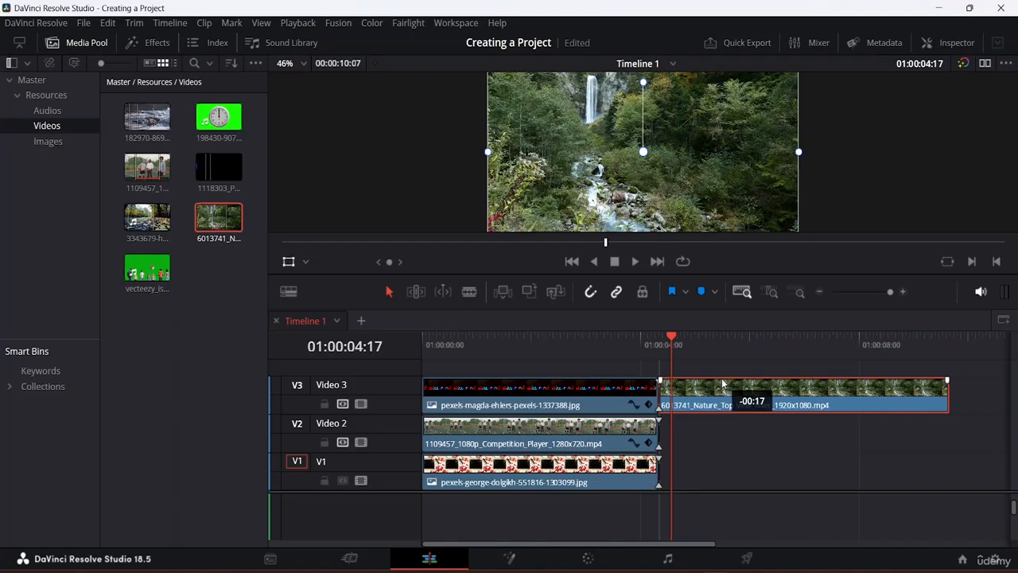
- Turn snapping off to move the river clip freely on V3, and set it back against the image with snapping on again
mouse_move(721, 378)
mouse_down()
mouse_move(713, 397)
mouse_move(722, 397)
mouse_move(706, 393)
mouse_move(722, 389)
mouse_up()
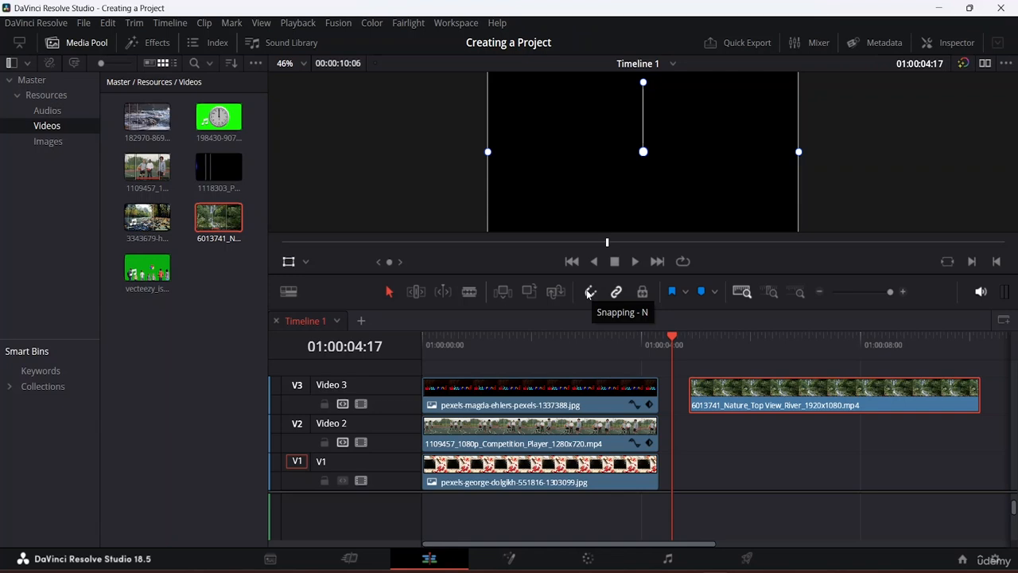
click(587, 293)
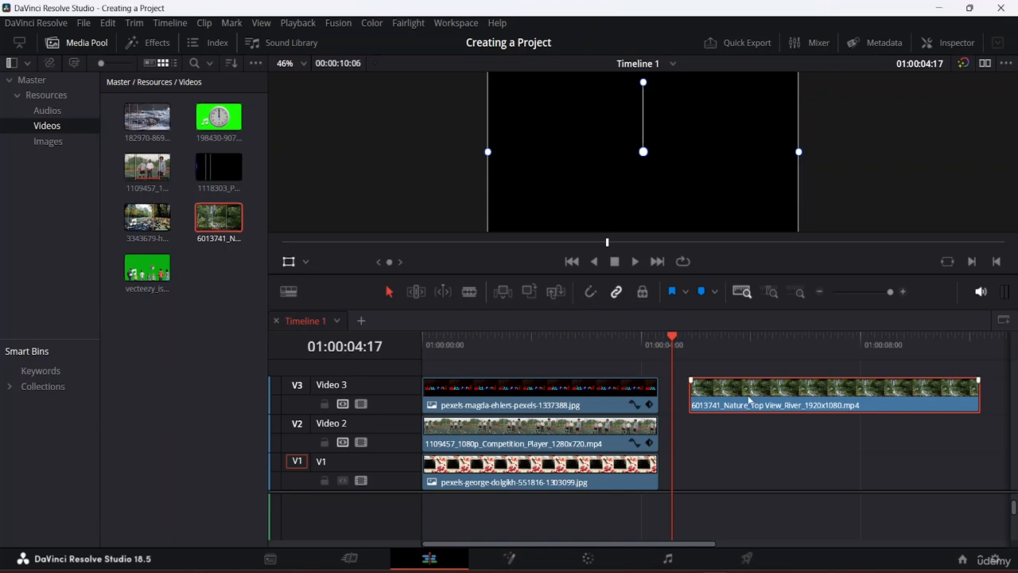
drag(752, 397, 725, 390)
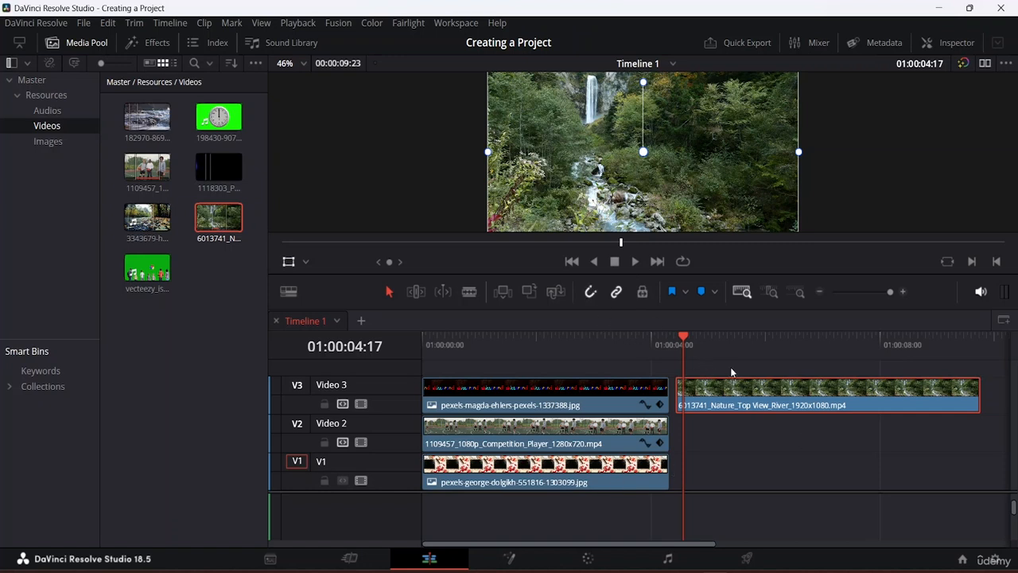
drag(745, 393, 738, 392)
click(730, 442)
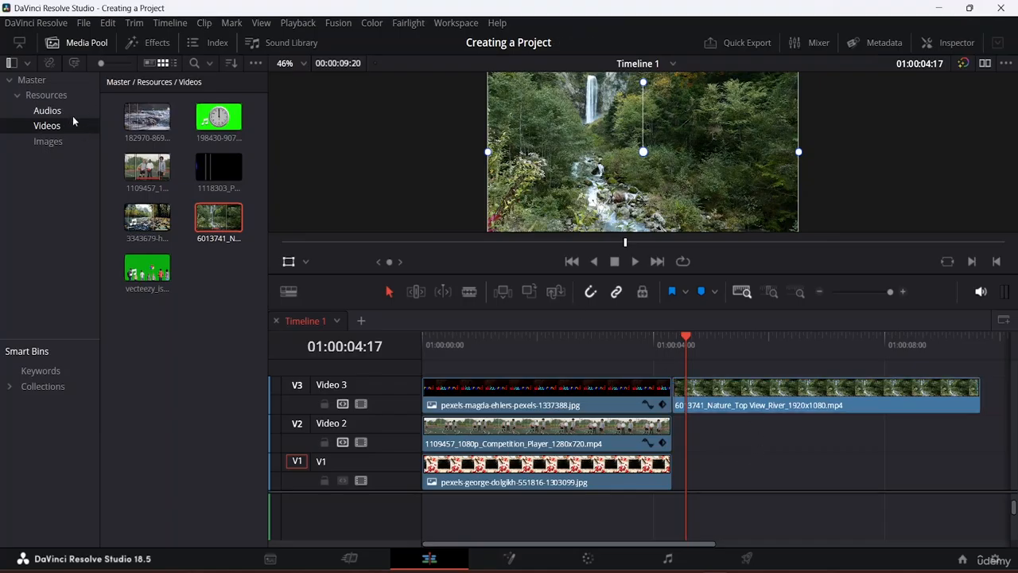
click(684, 340)
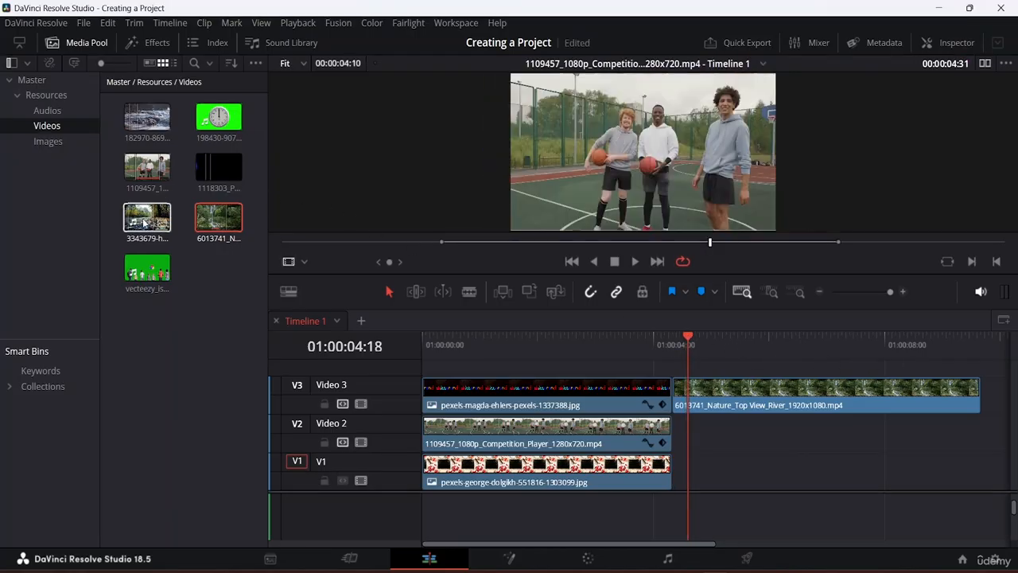
- Place 3343679-hd_1920_1080_30fps.mp4 after the river clip on V3 and reduce the audio track height to its minimum
drag(148, 216, 939, 394)
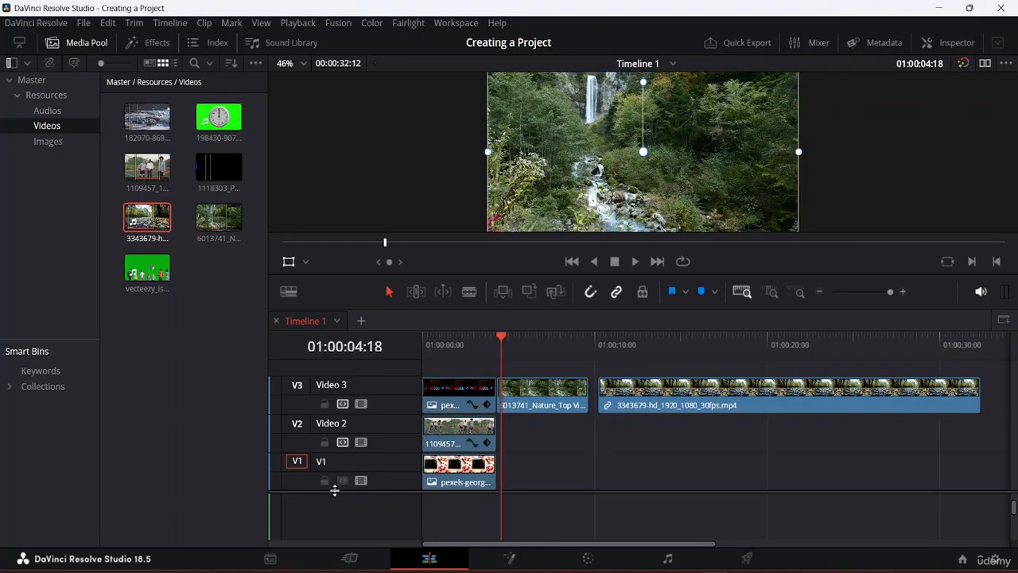
scroll(335, 473, down, 3)
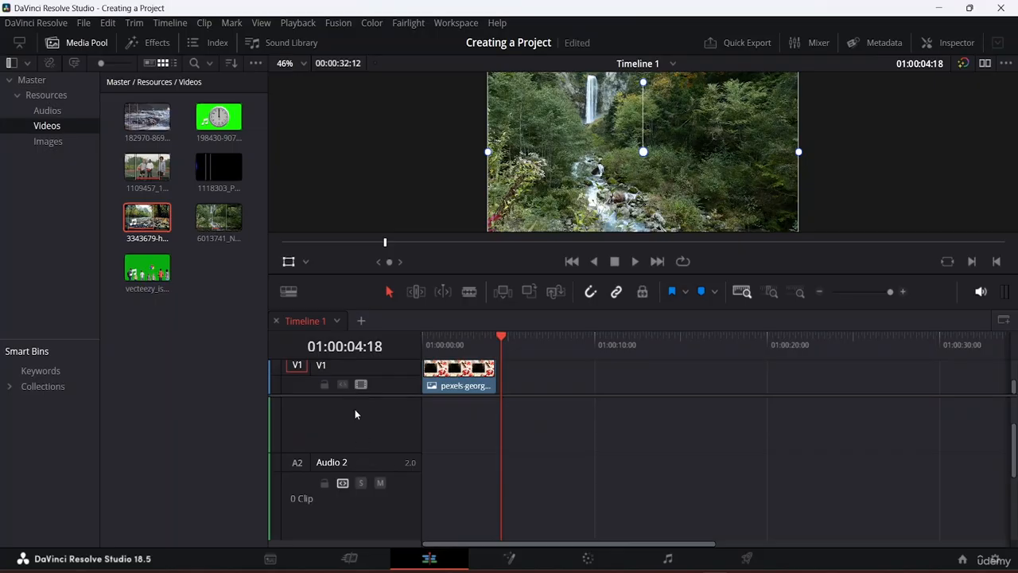
click(288, 291)
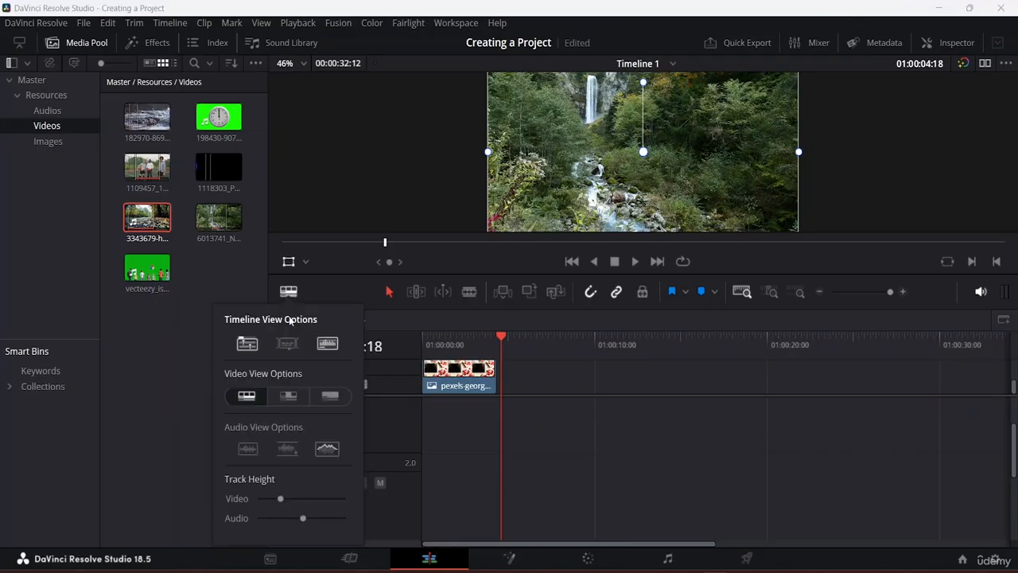
drag(304, 515, 257, 513)
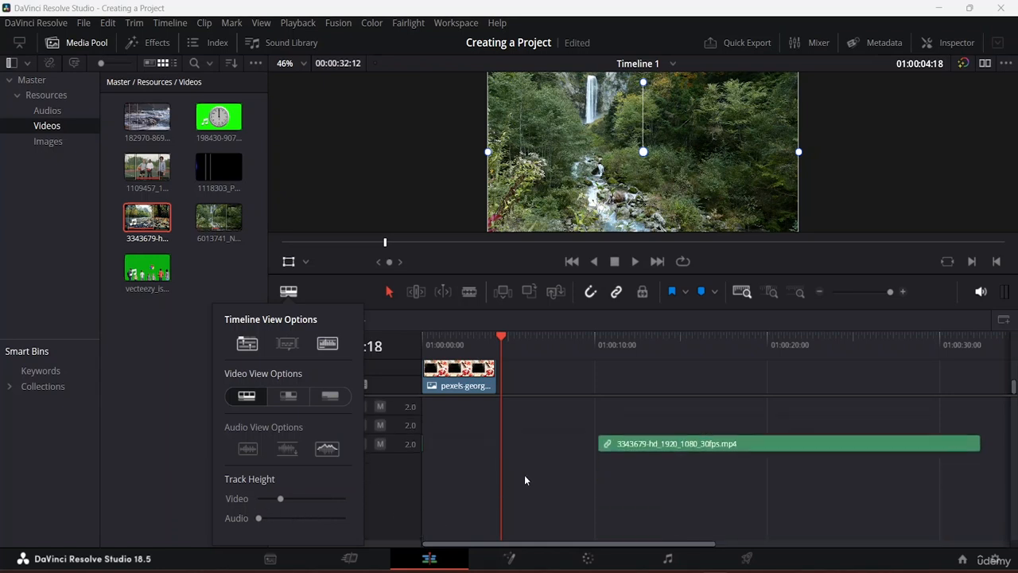
click(377, 490)
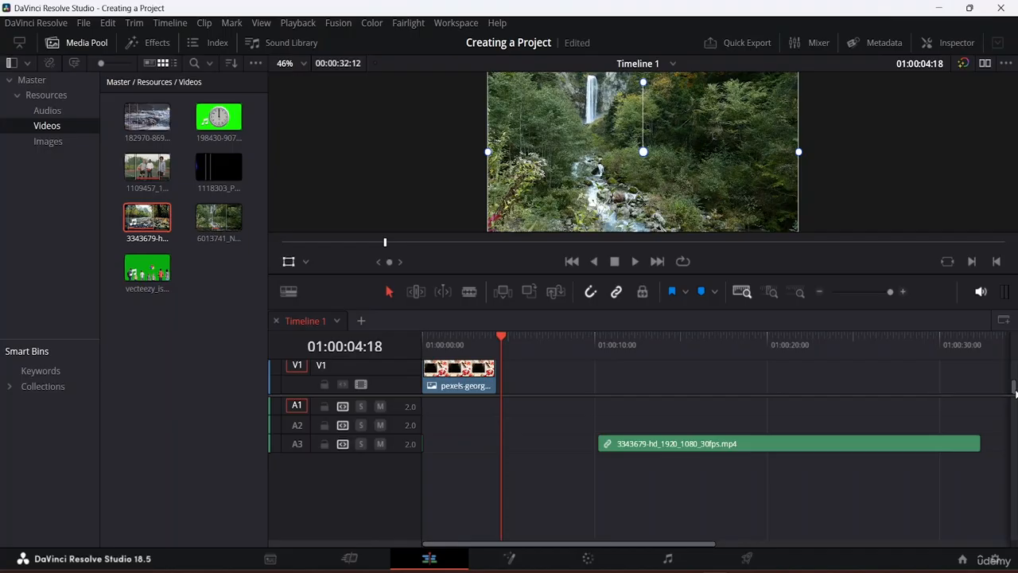
drag(1015, 388, 1015, 369)
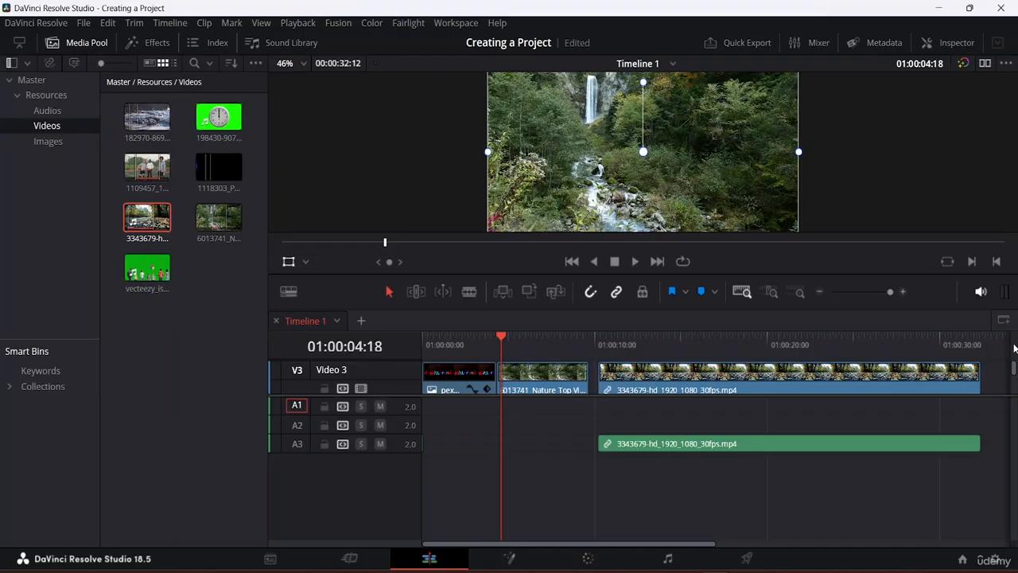
- Turn off linked selection, select the 3343679 clip's video and audio separately, and cut its audio from A3
click(679, 375)
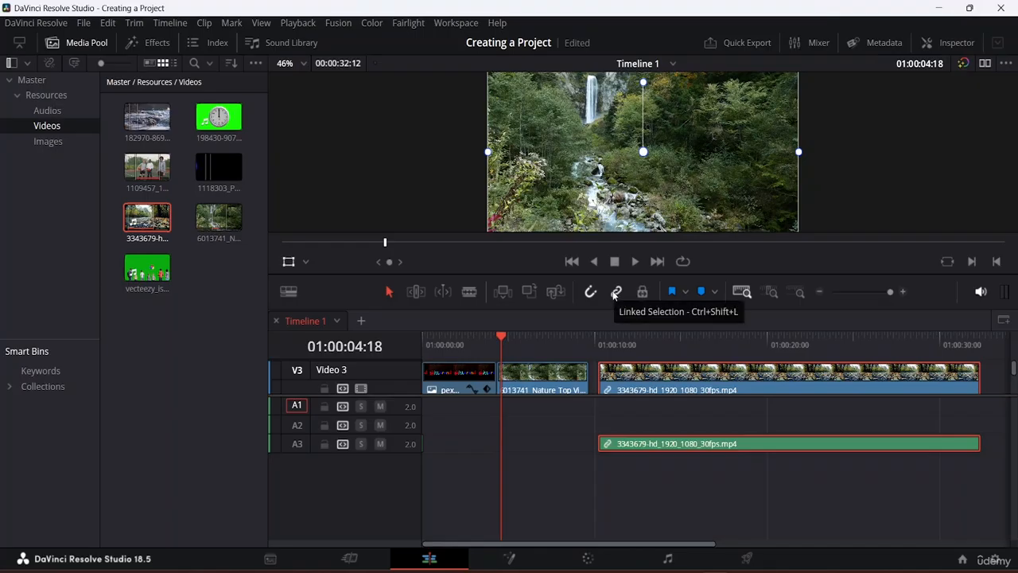
click(690, 476)
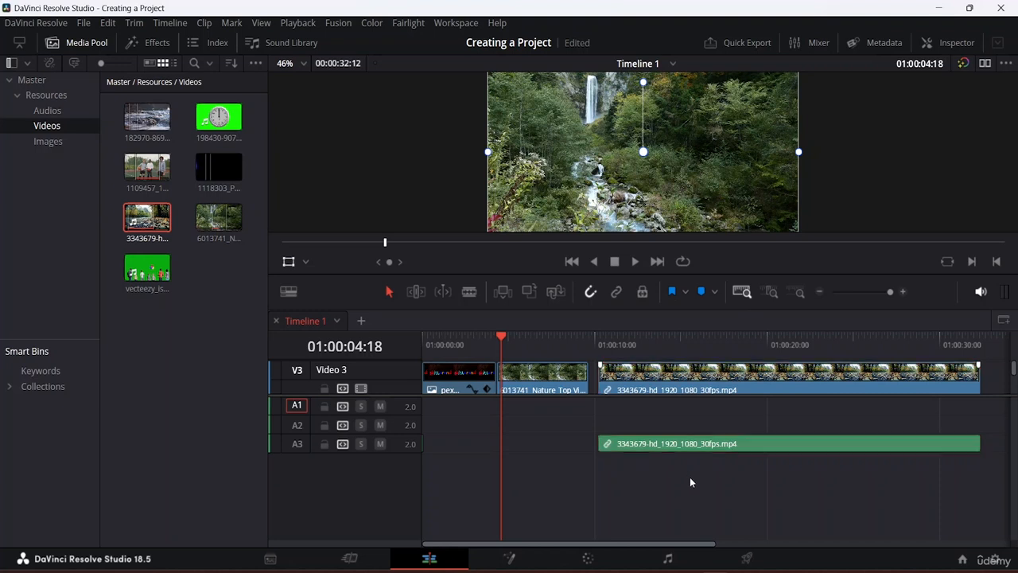
click(675, 444)
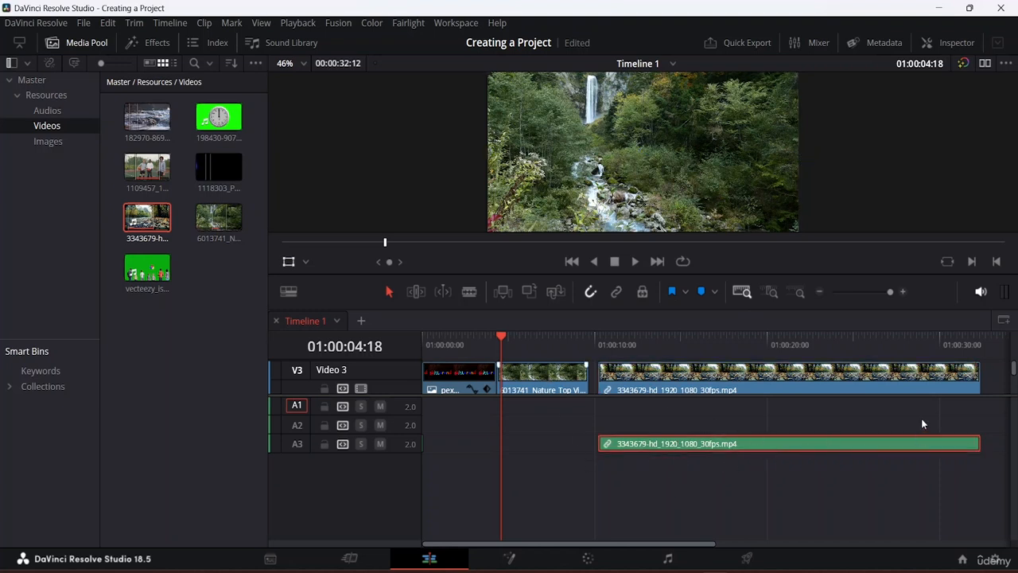
click(676, 379)
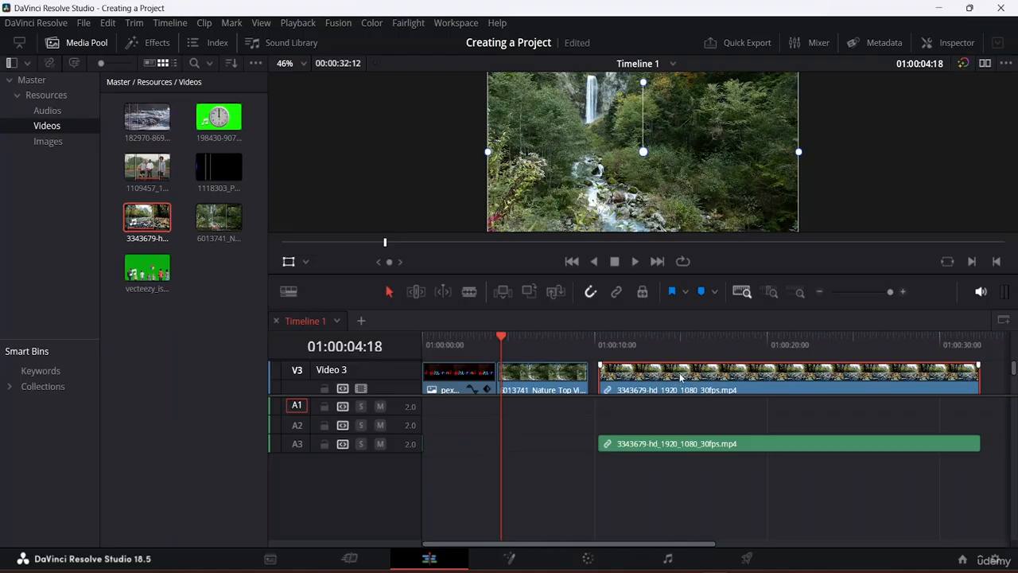
click(643, 445)
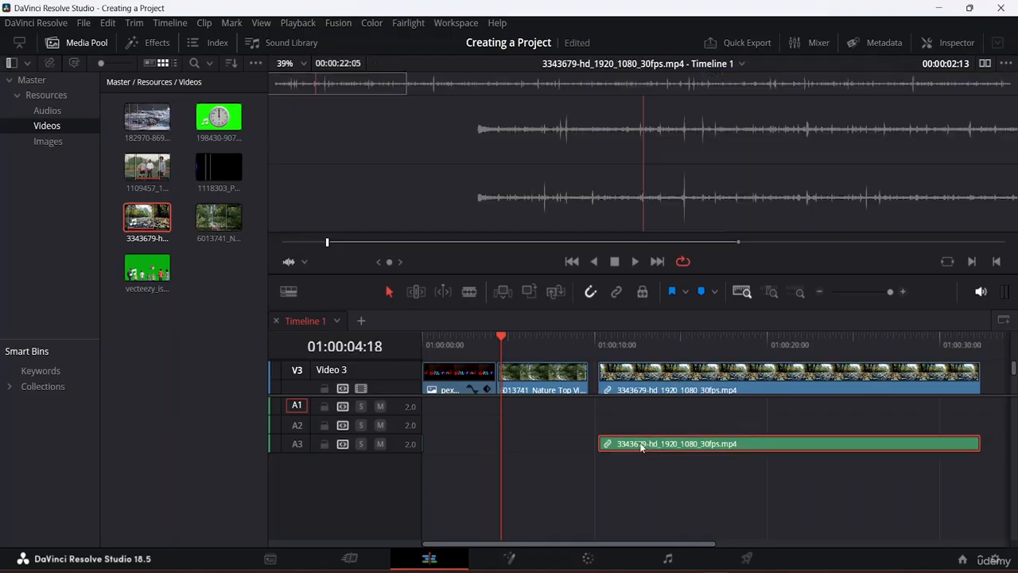
right_click(702, 444)
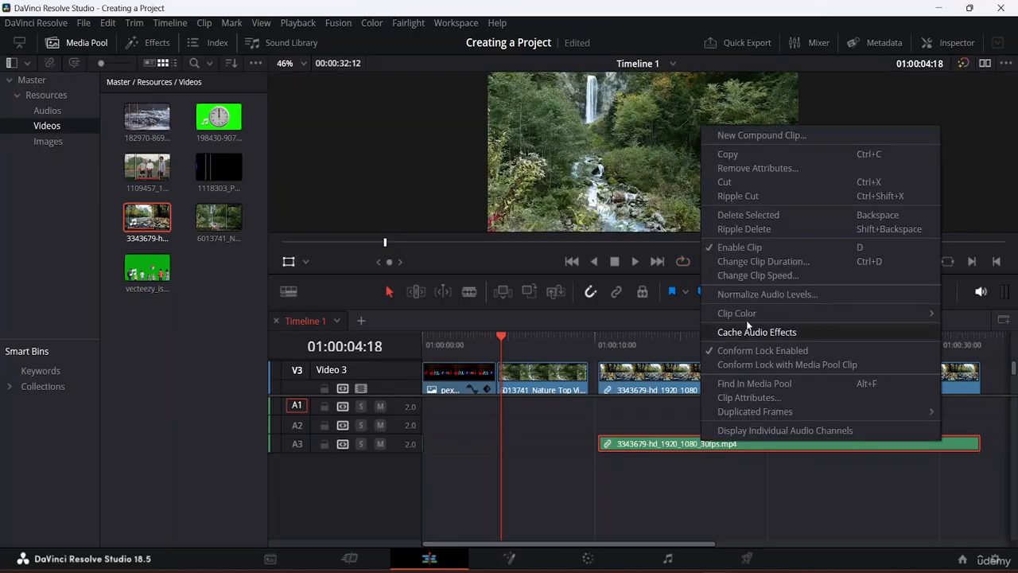
click(765, 184)
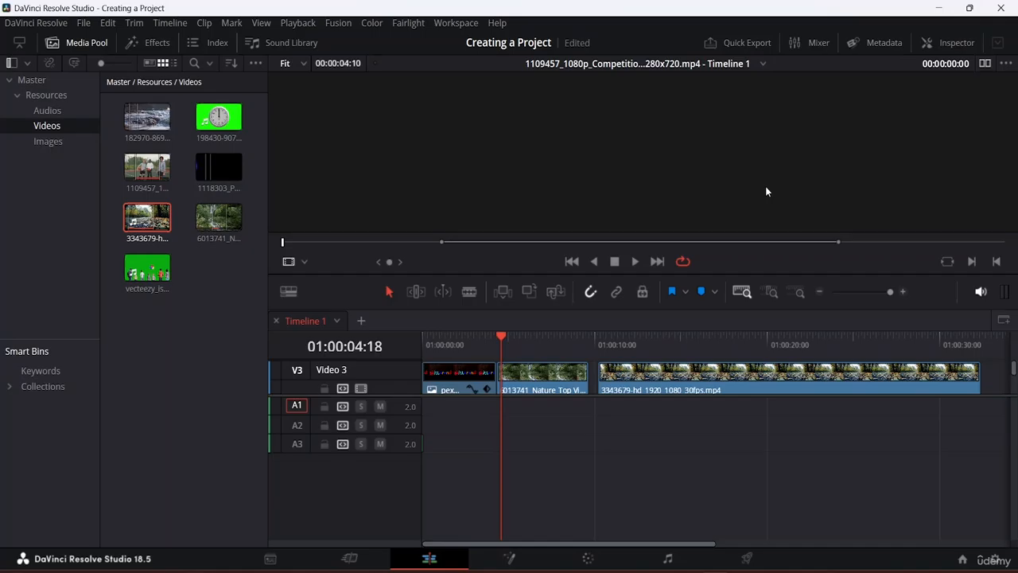
- Turn Position Lock on for all tracks and release it again
click(768, 368)
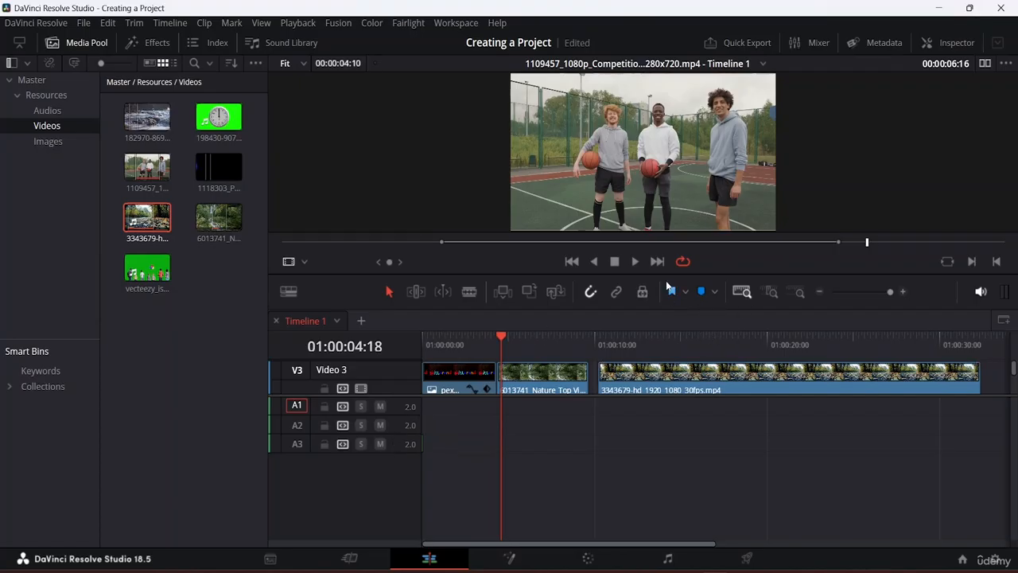
click(642, 291)
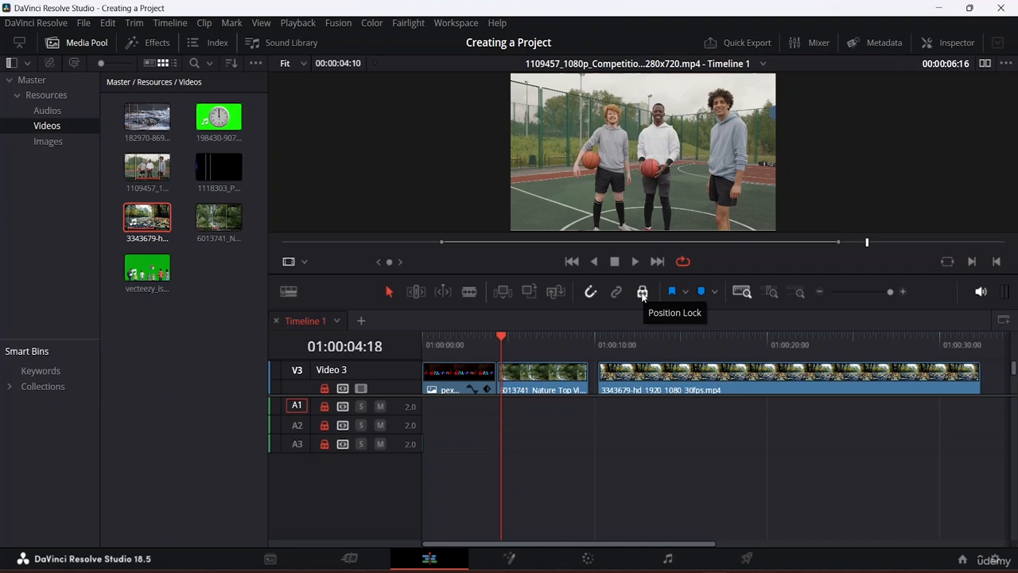
click(642, 293)
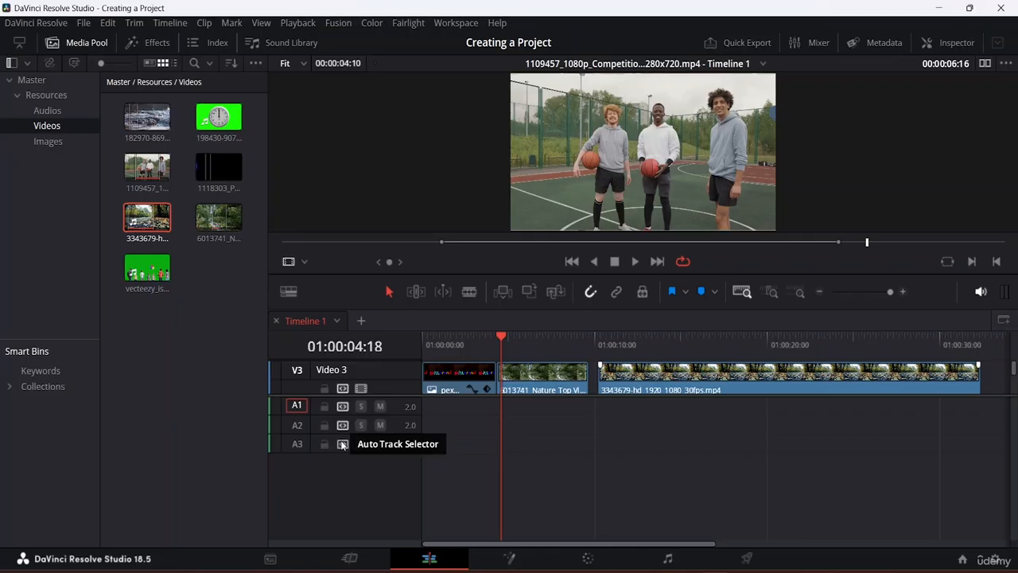
- Delete the 3343679-hd_1920_1080_30fps.mp4 video clip from V3 and save the project
click(680, 378)
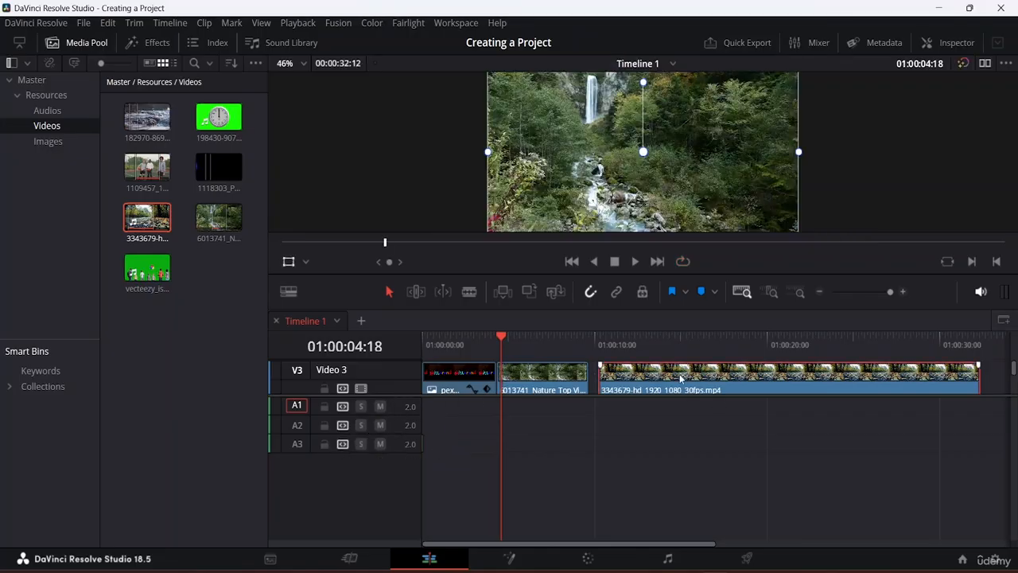
key(Delete)
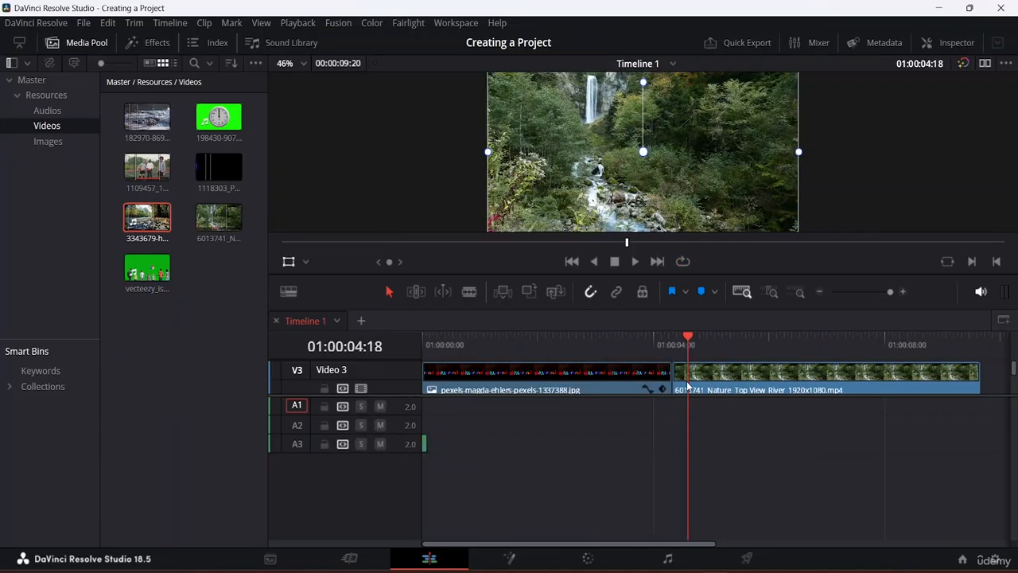
key(ctrl+s)
- Cut the short movement-200697.mp3 clip from the start of A3 and delete the river clip from V3
drag(420, 394, 428, 479)
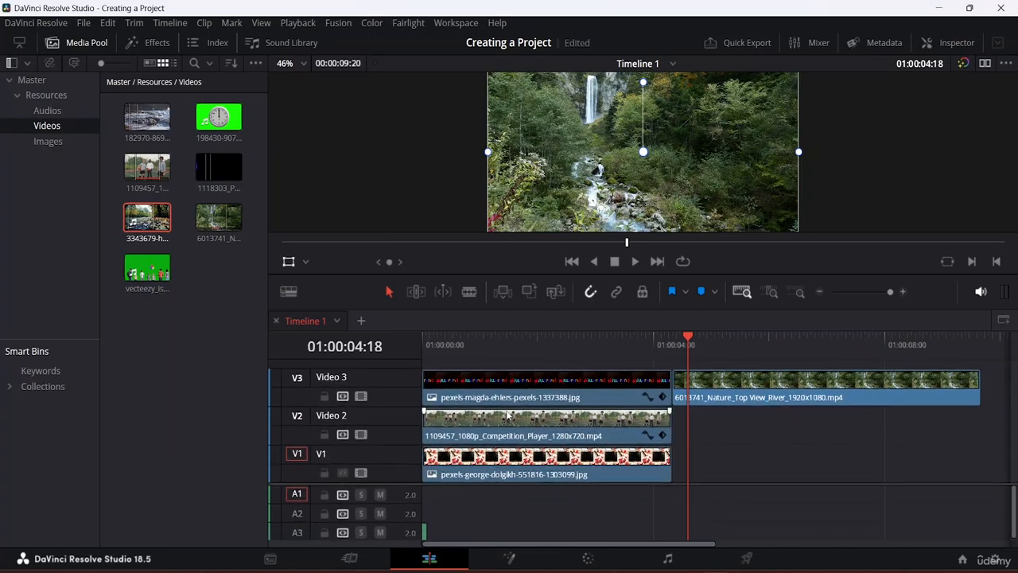
double_click(425, 530)
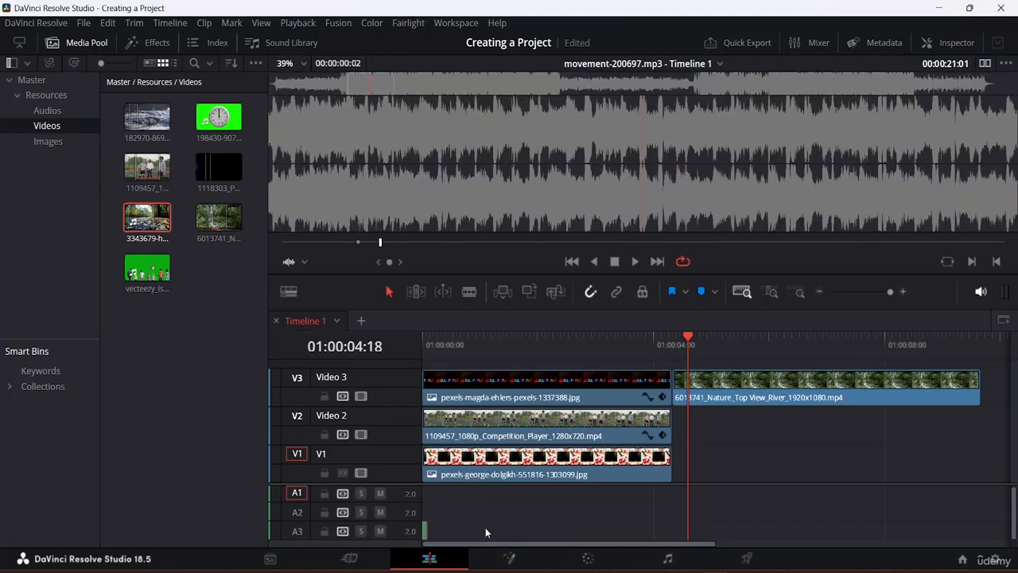
right_click(424, 532)
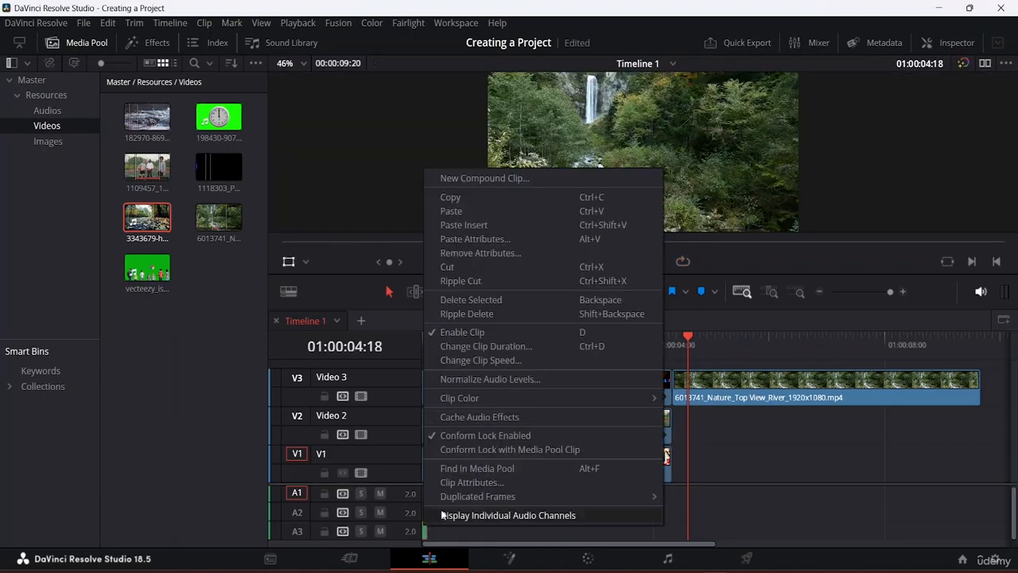
click(469, 267)
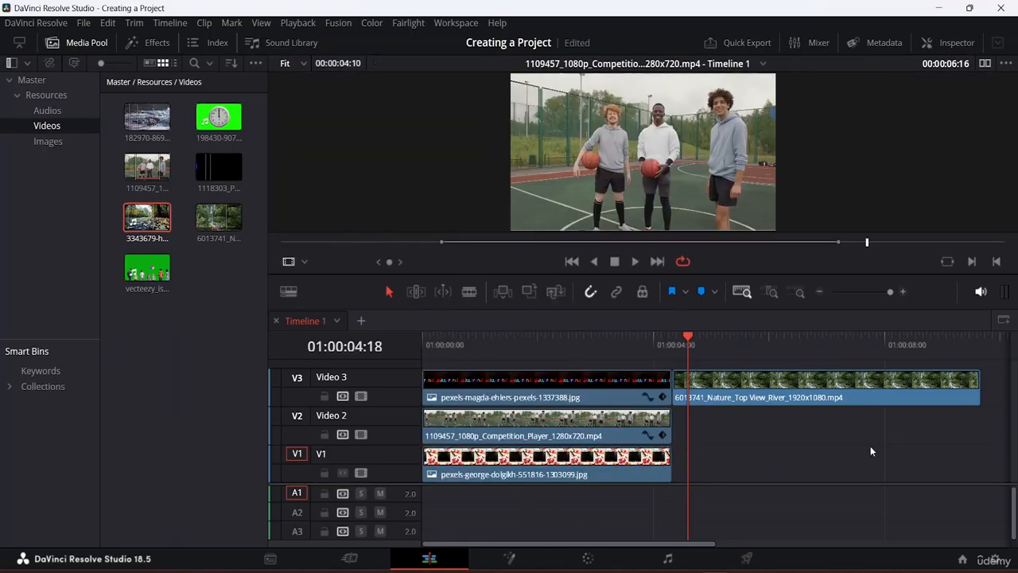
click(819, 395)
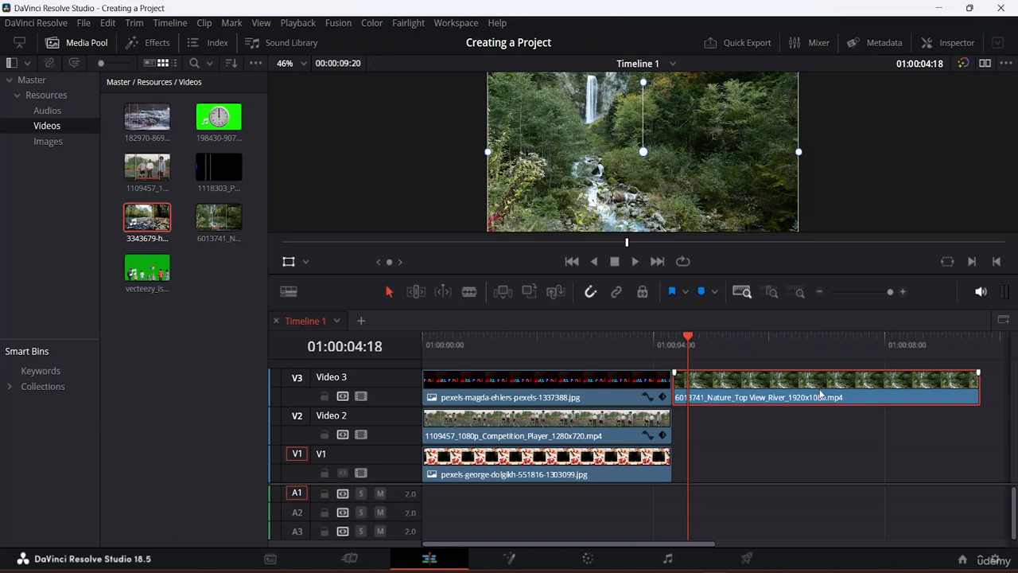
key(Delete)
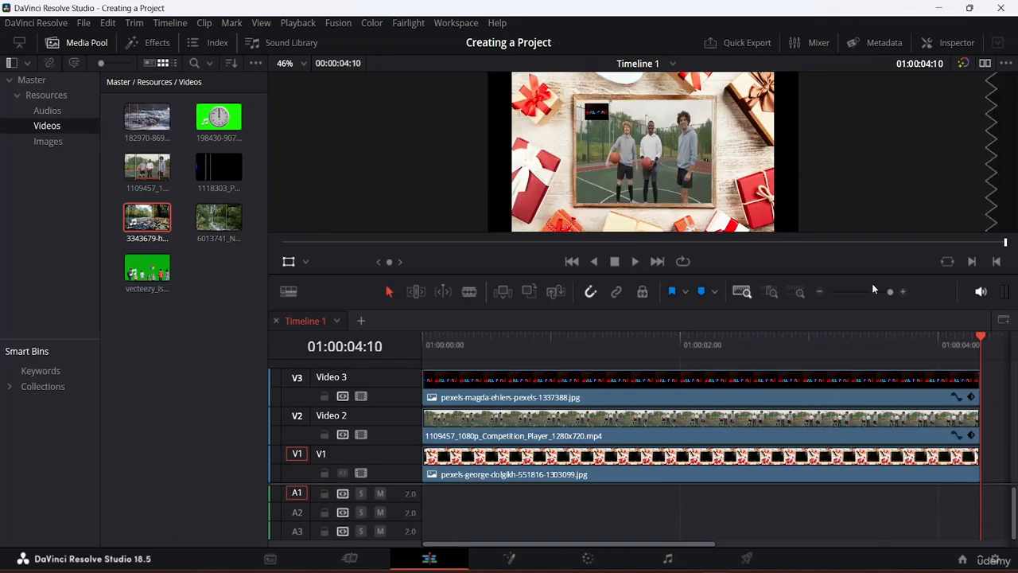
- Move the 1109457_1080p_Competition_Player clip from V2 to a new V4 track above the logo image, and return it to V2
click(575, 430)
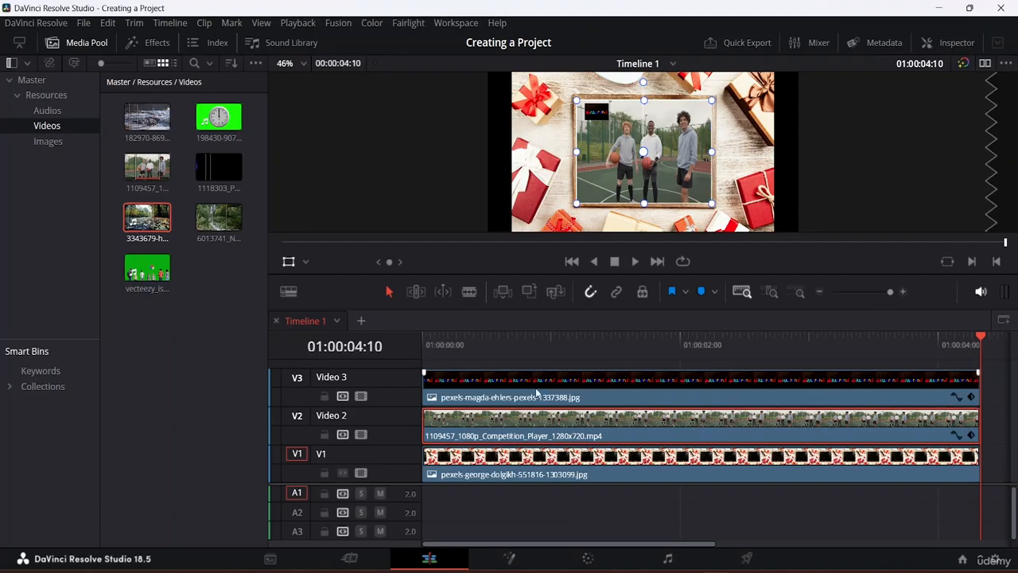
drag(546, 424, 540, 330)
drag(561, 432, 553, 335)
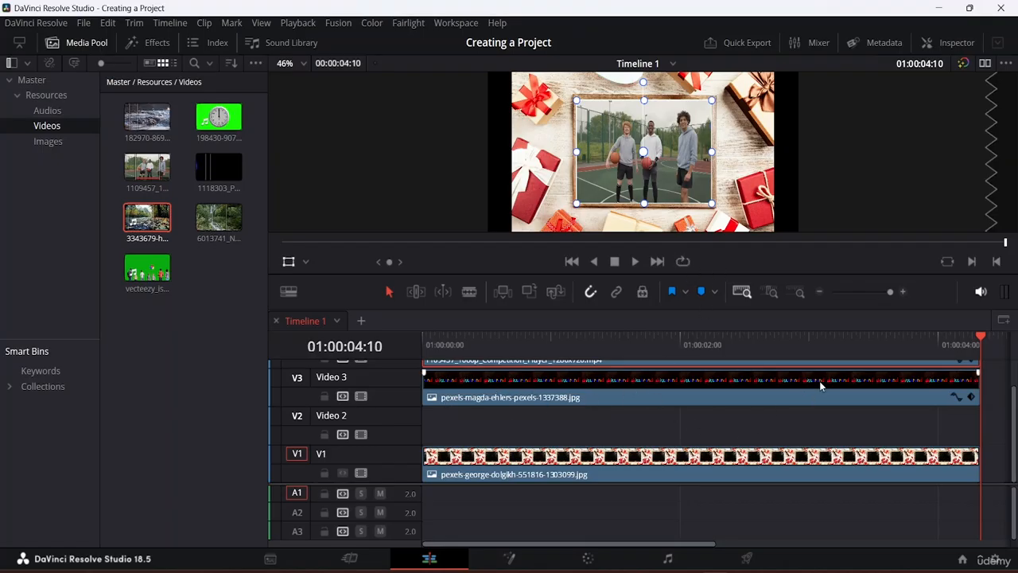
scroll(646, 415, up, 1)
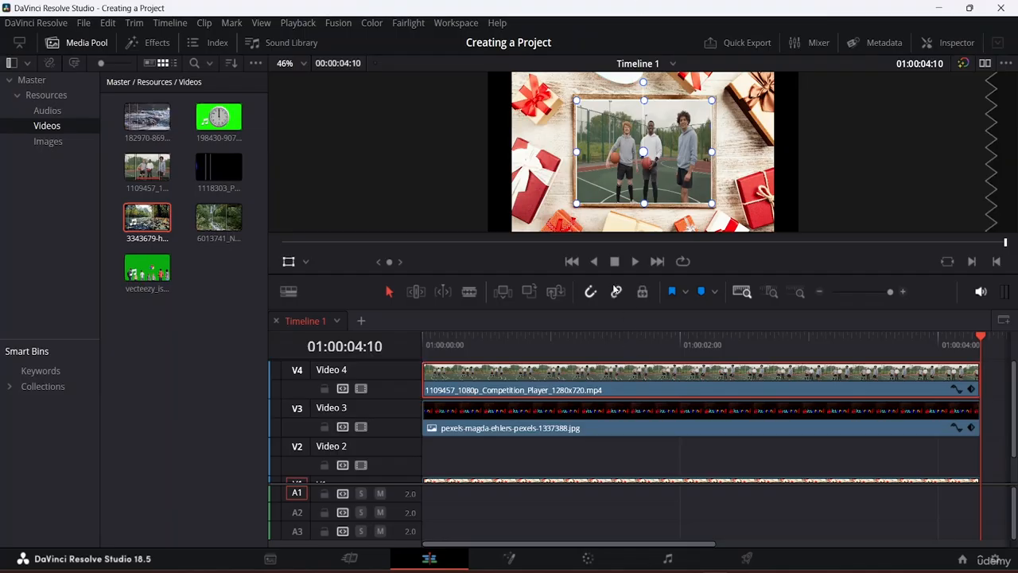
click(507, 380)
drag(506, 380, 490, 454)
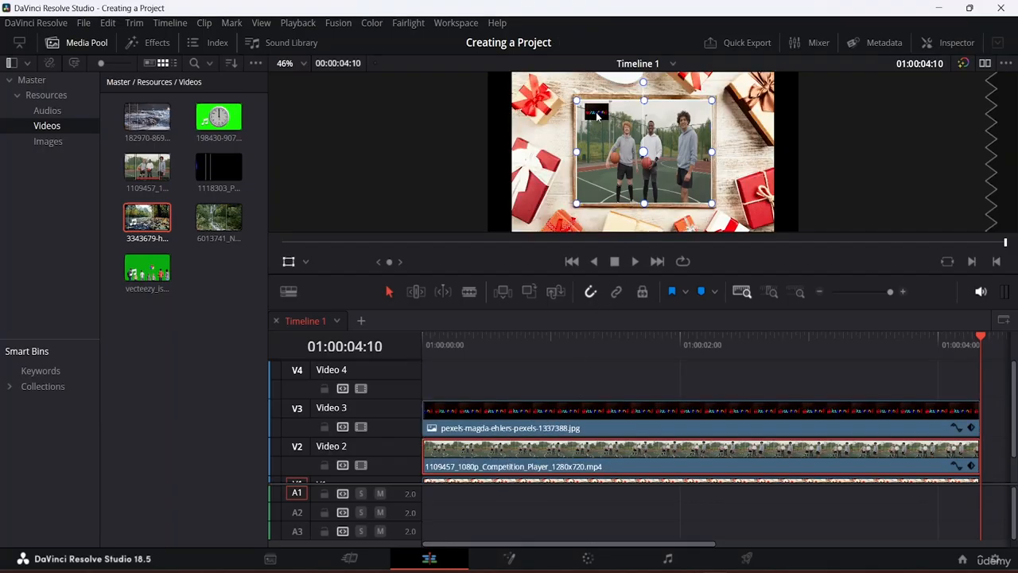
- Examine the layered logo, players video and gift background up close in the timeline viewer, and clear the clip selection
scroll(597, 115, up, 3)
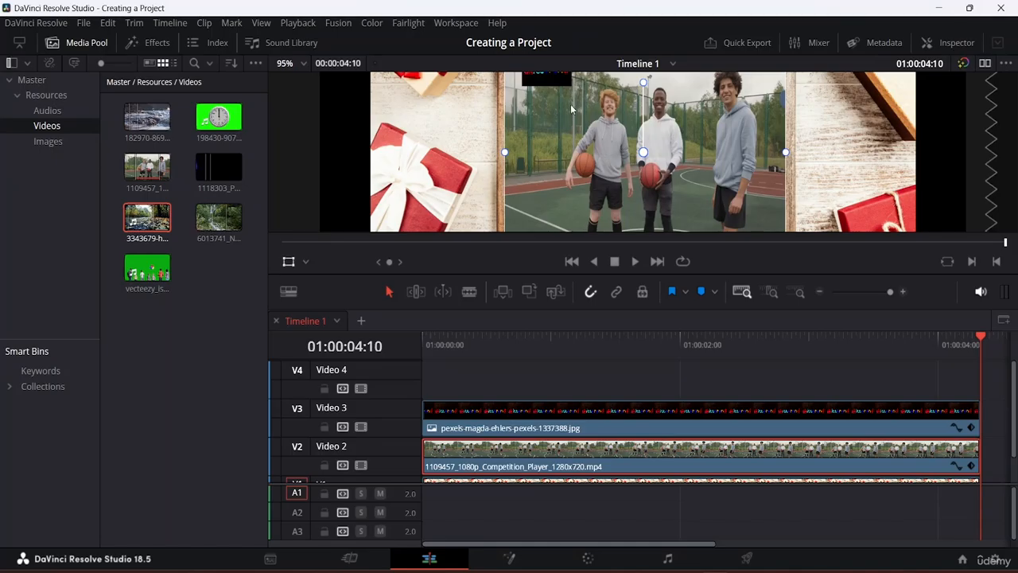
scroll(553, 116, down, 1)
scroll(549, 114, up, 3)
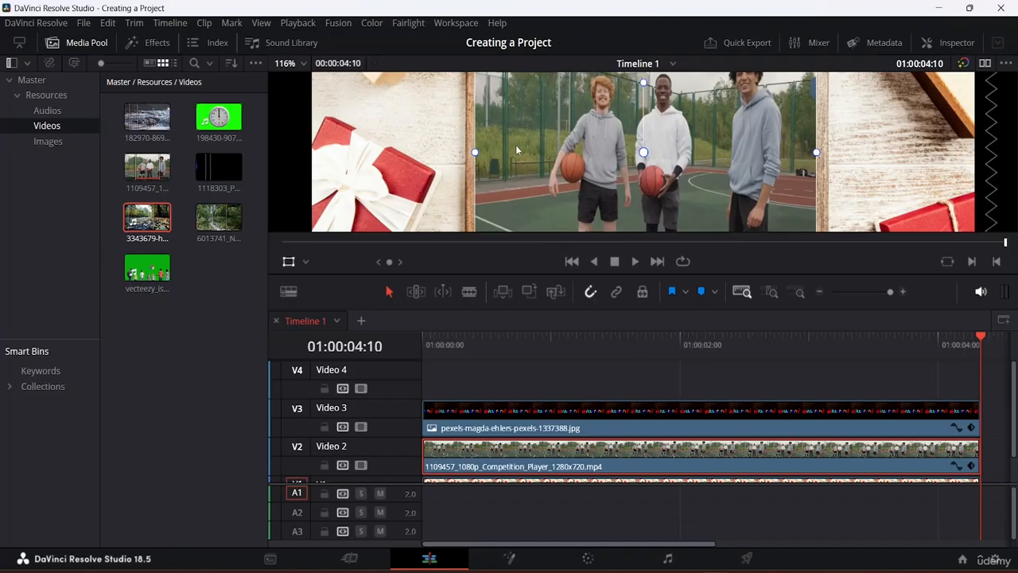
scroll(511, 120, up, 1)
scroll(510, 120, down, 1)
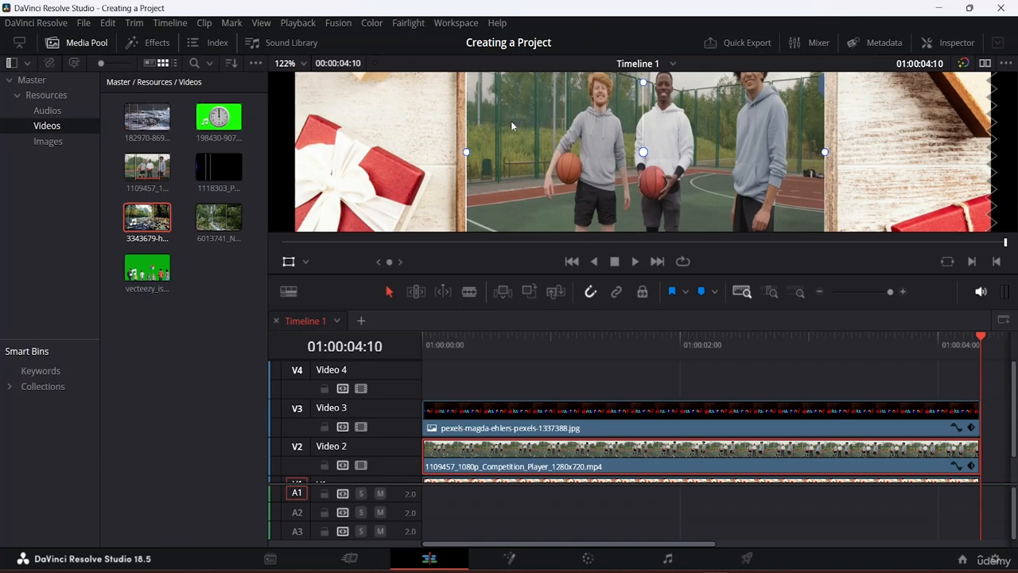
scroll(511, 121, down, 4)
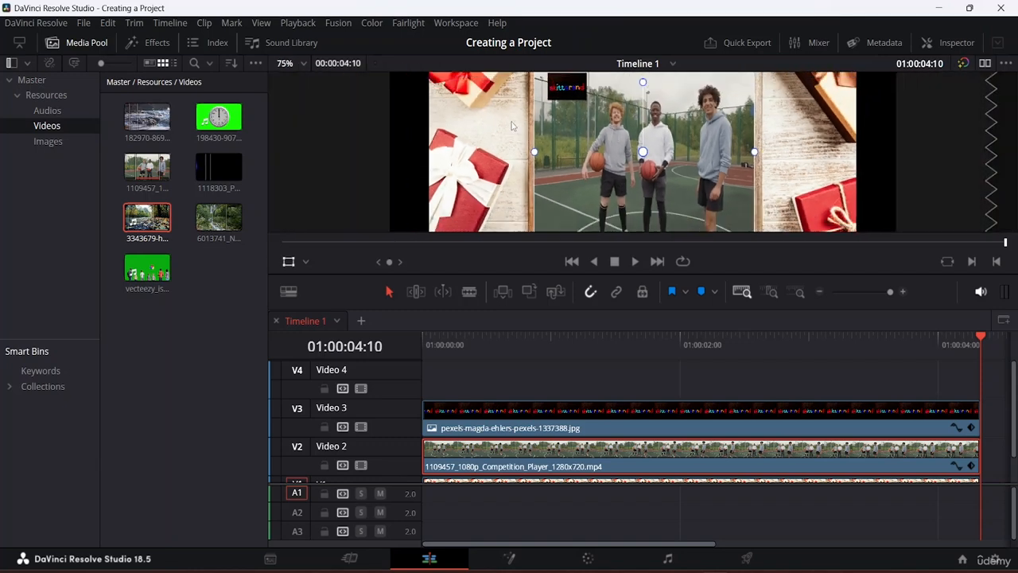
scroll(510, 120, down, 1)
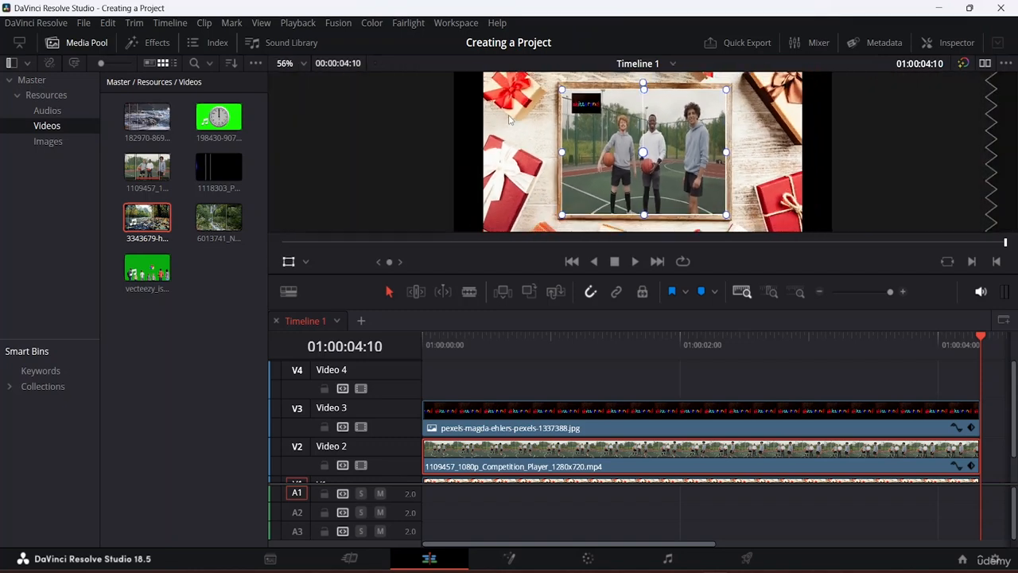
scroll(510, 120, down, 1)
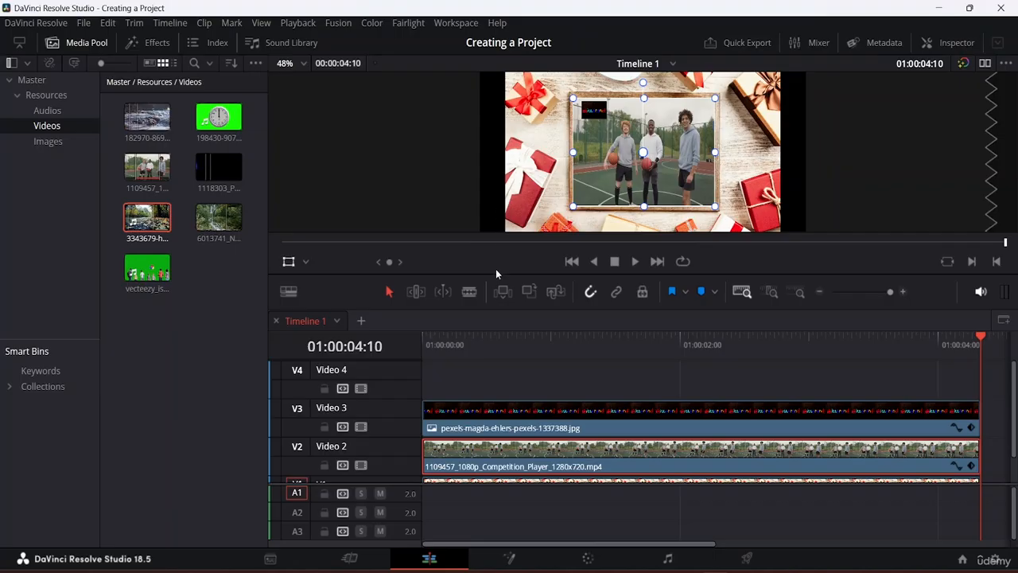
click(509, 377)
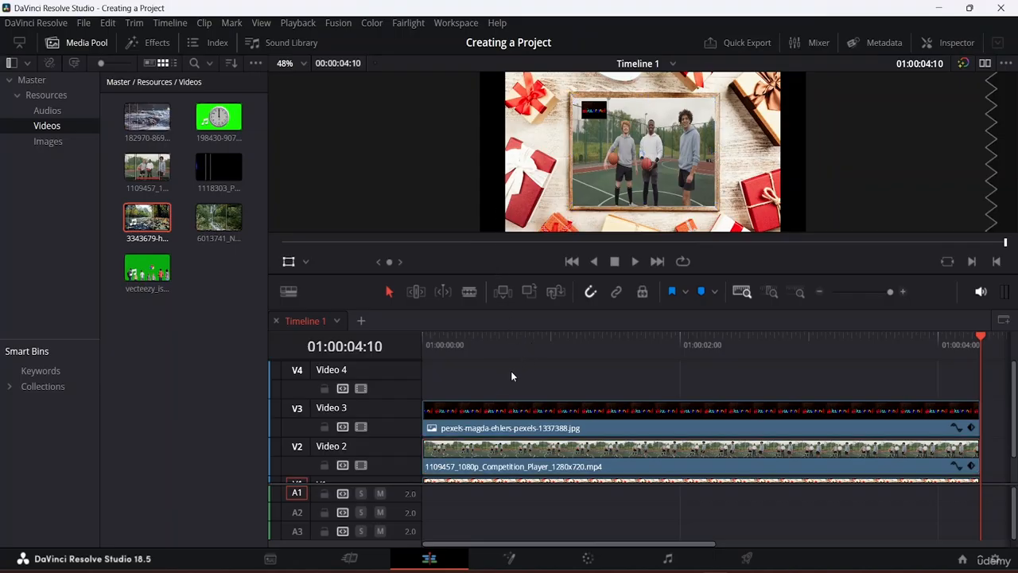
- Open an additional empty timeline tab beside Timeline 1 and close it again
click(362, 322)
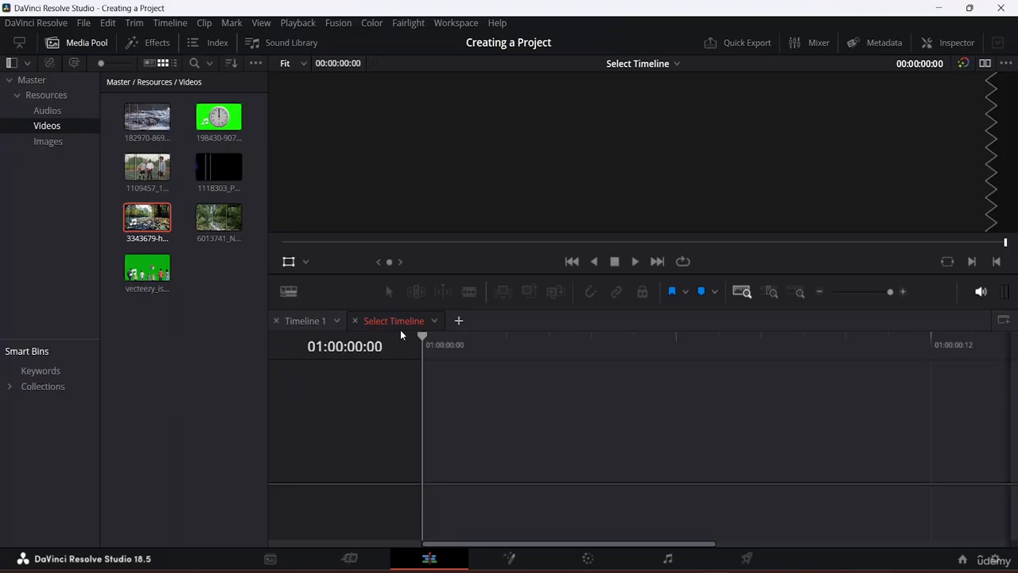
click(437, 319)
click(400, 320)
click(355, 320)
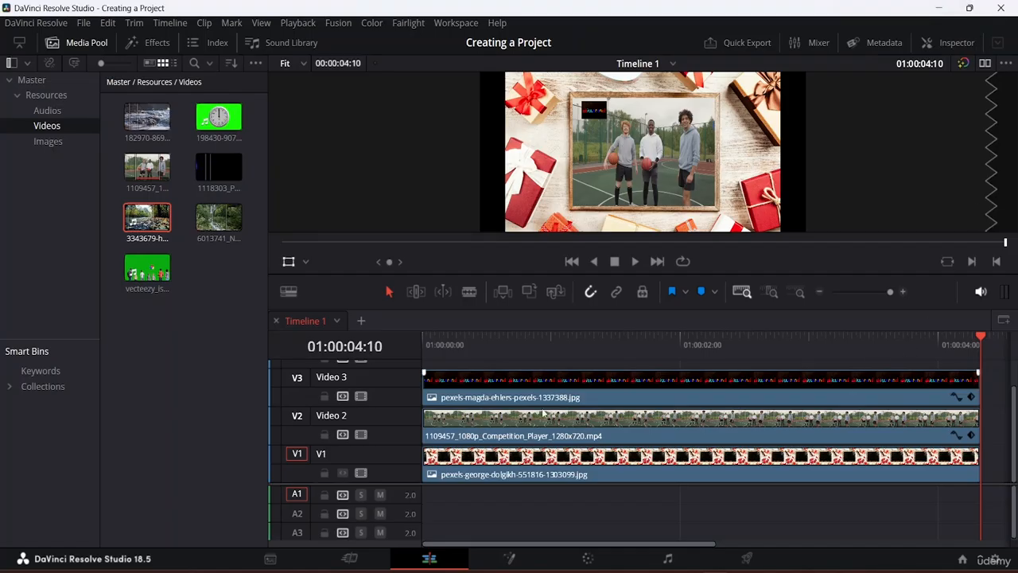
- Add a blue flag to the pexels-magda-ehlers-pexels-1337388.jpg clip on V3
click(612, 398)
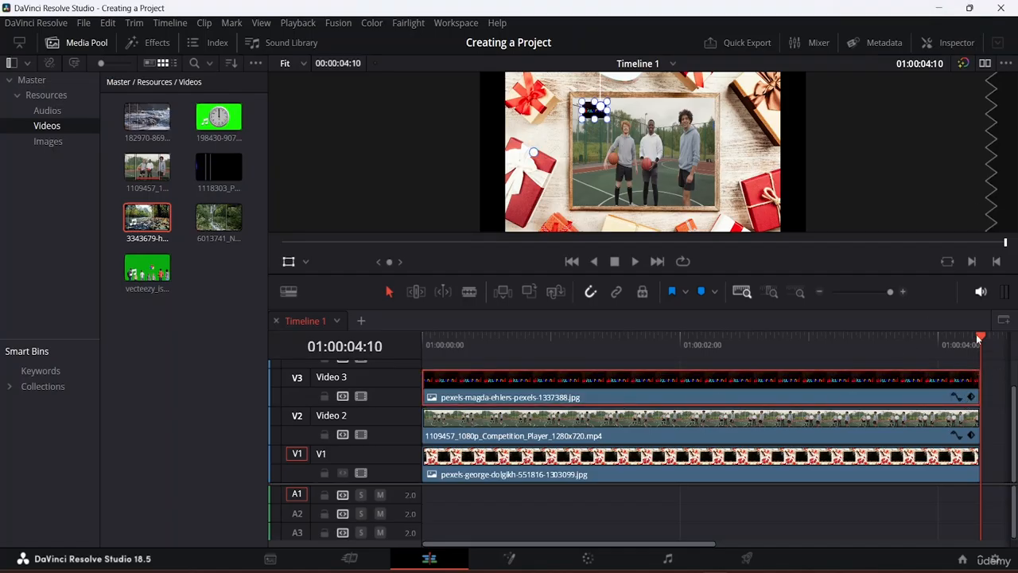
drag(980, 338, 960, 343)
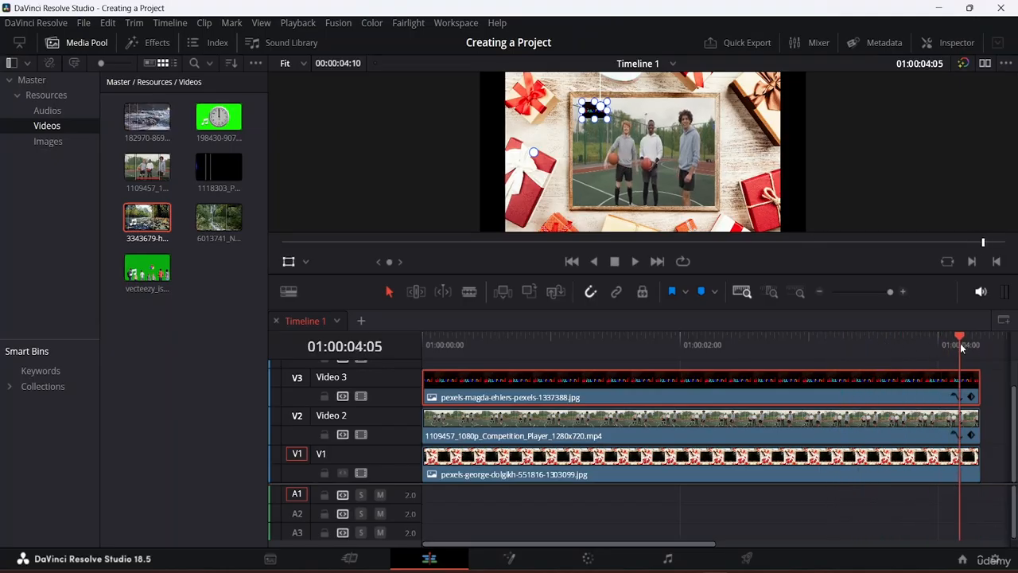
click(672, 291)
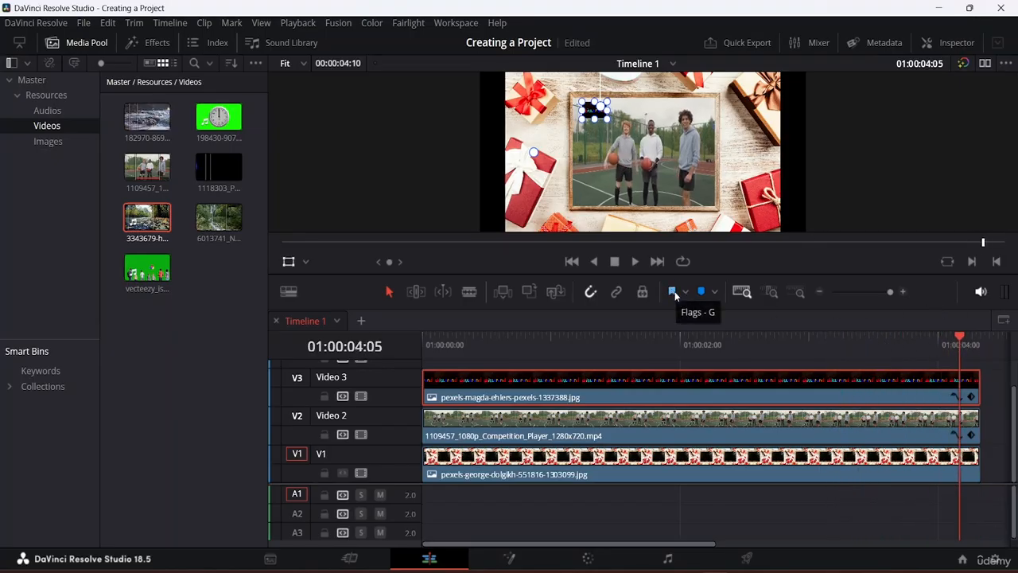
click(675, 291)
drag(957, 341, 900, 348)
drag(647, 338, 630, 331)
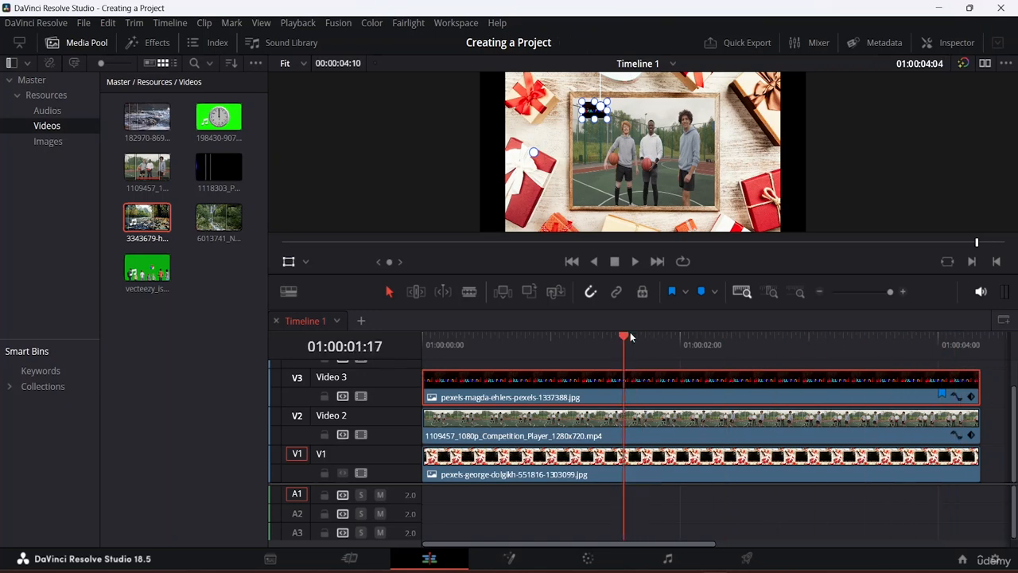
click(941, 395)
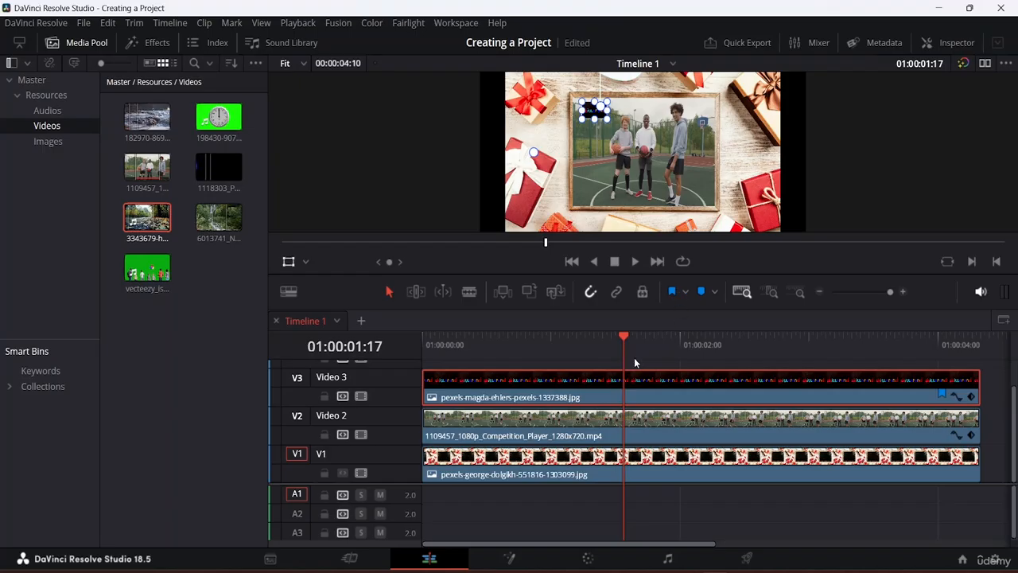
- Add a blue flag with the note "Crop this layer" to the 1109457_1080p_Competition_Player clip on V2
click(689, 442)
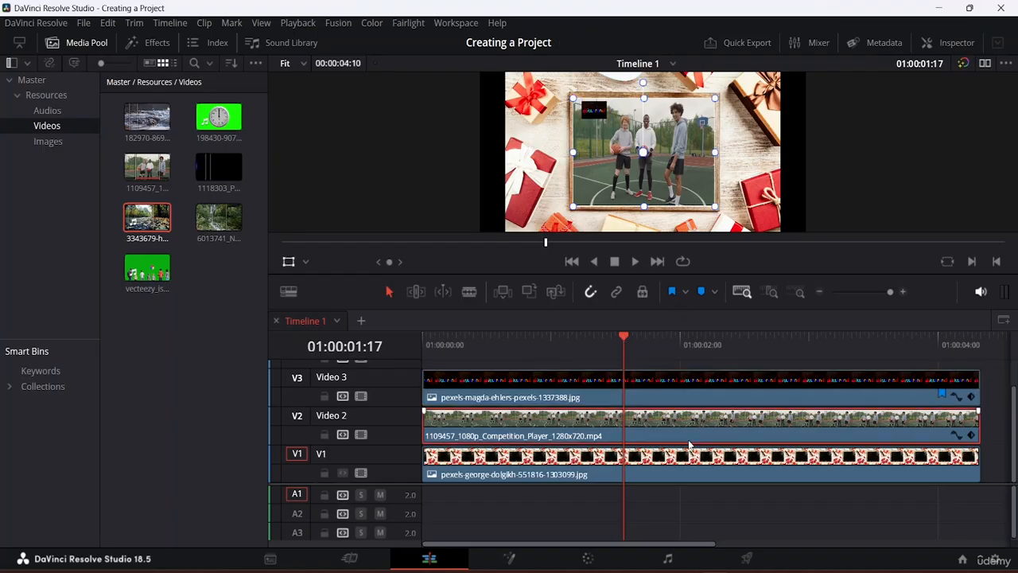
click(672, 295)
double_click(943, 432)
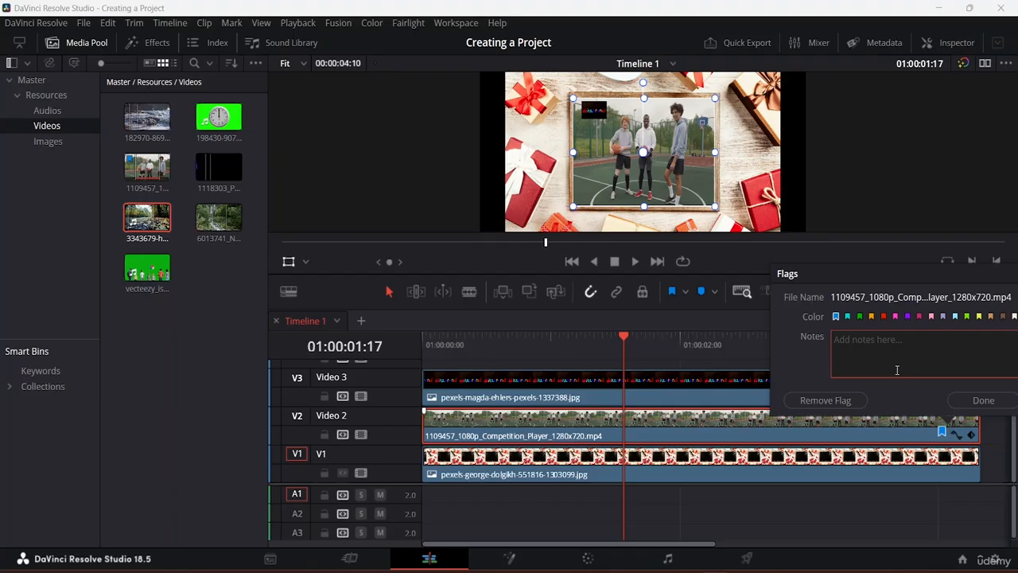
text(Crop this layer)
click(984, 403)
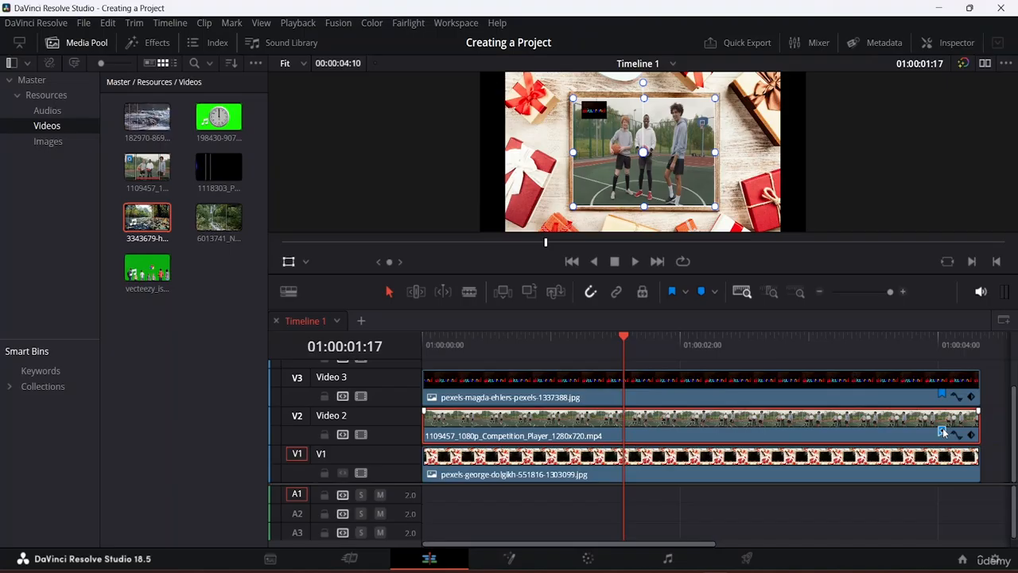
- Change the colour of the V2 clip's flag to Rose, keeping its note
click(992, 432)
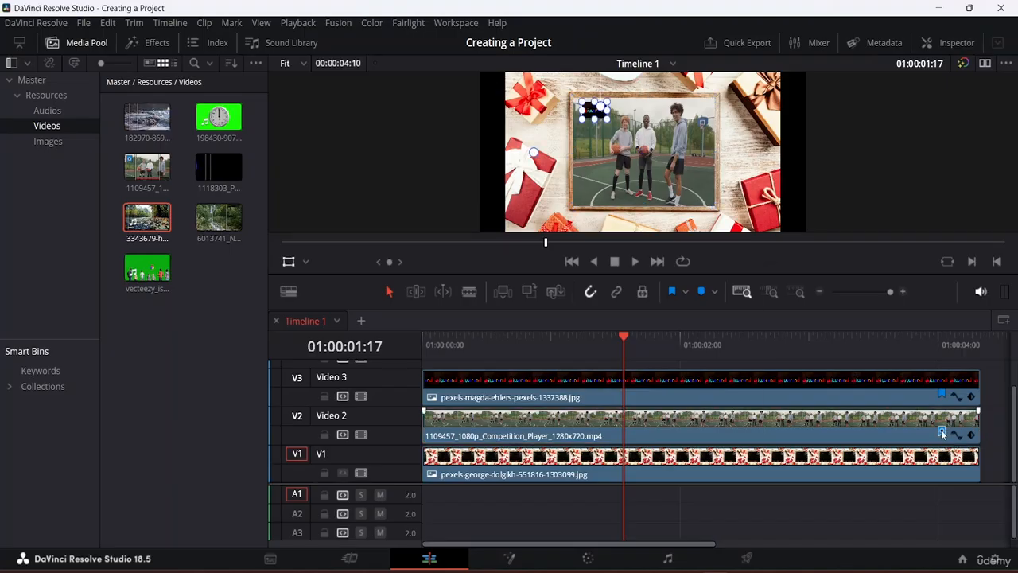
double_click(941, 432)
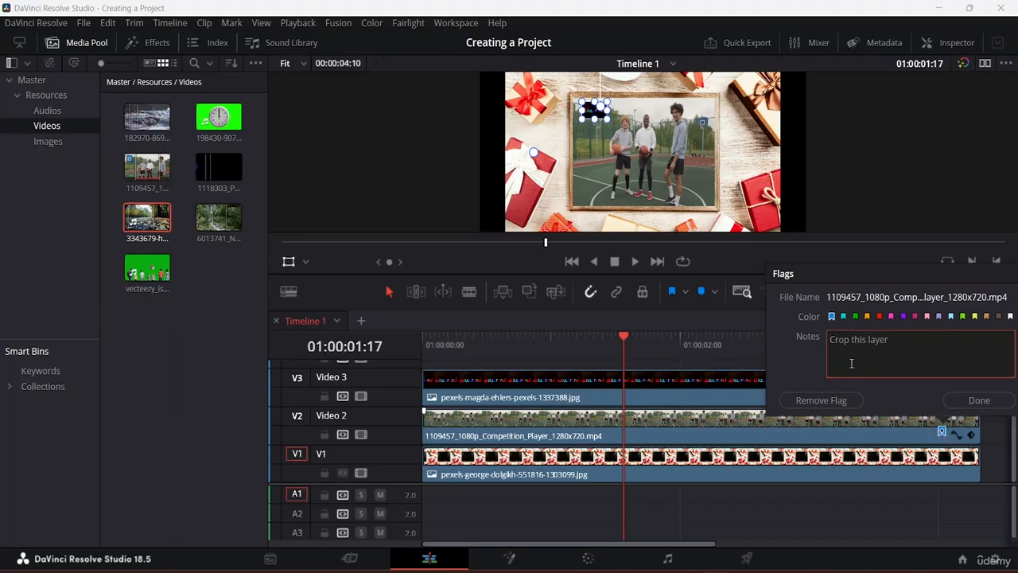
click(902, 316)
click(927, 316)
click(983, 401)
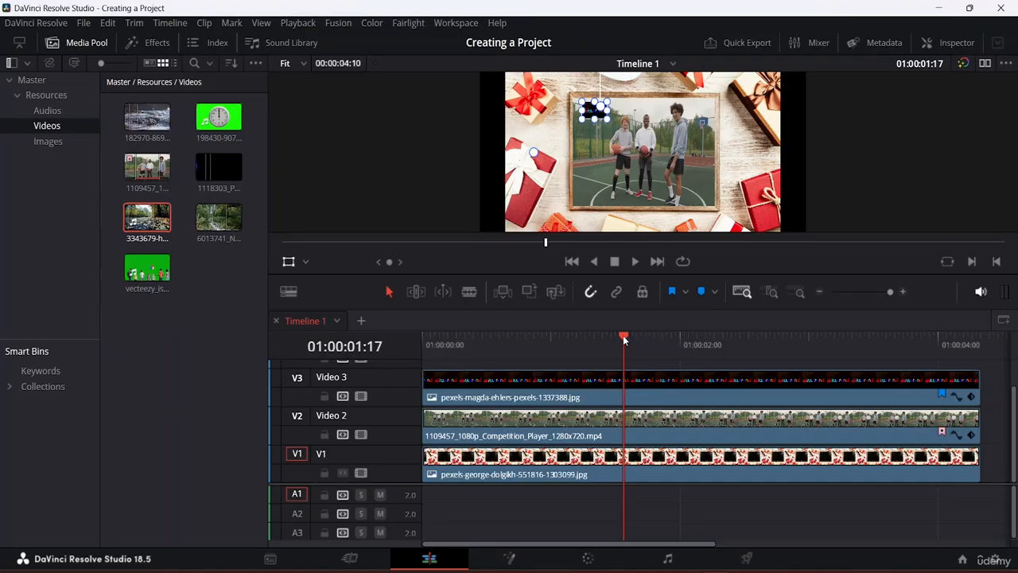
- Add a Sky-coloured marker to the 1109457_1080p_Competition_Player clip on V2 at 01:00:01:23
drag(622, 335, 547, 339)
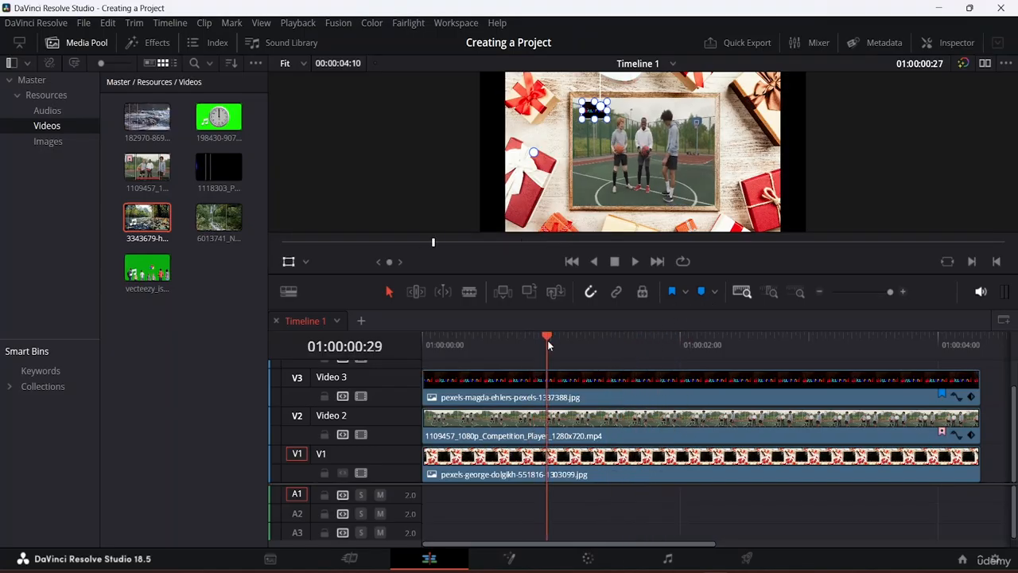
click(634, 395)
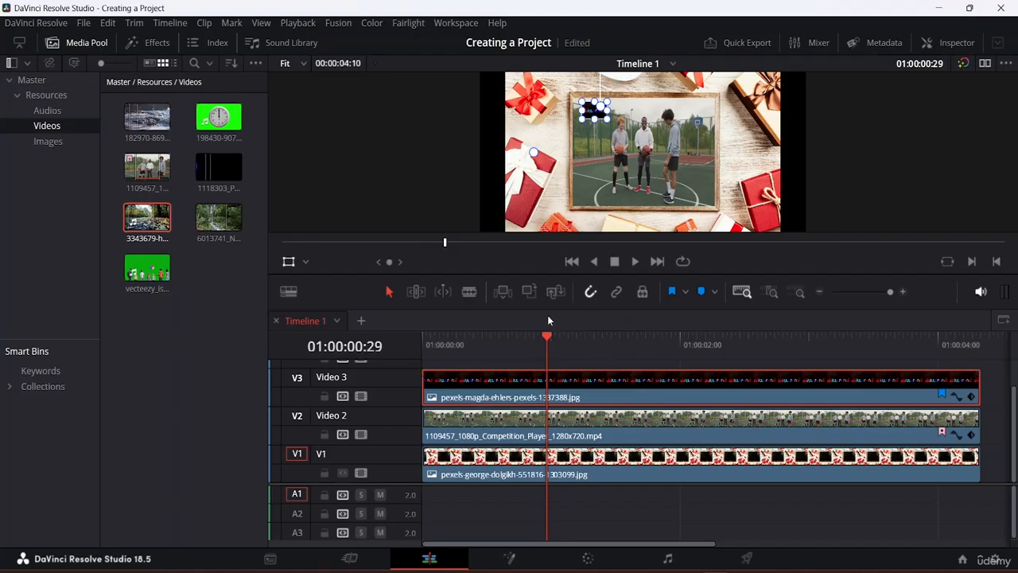
drag(545, 335, 635, 358)
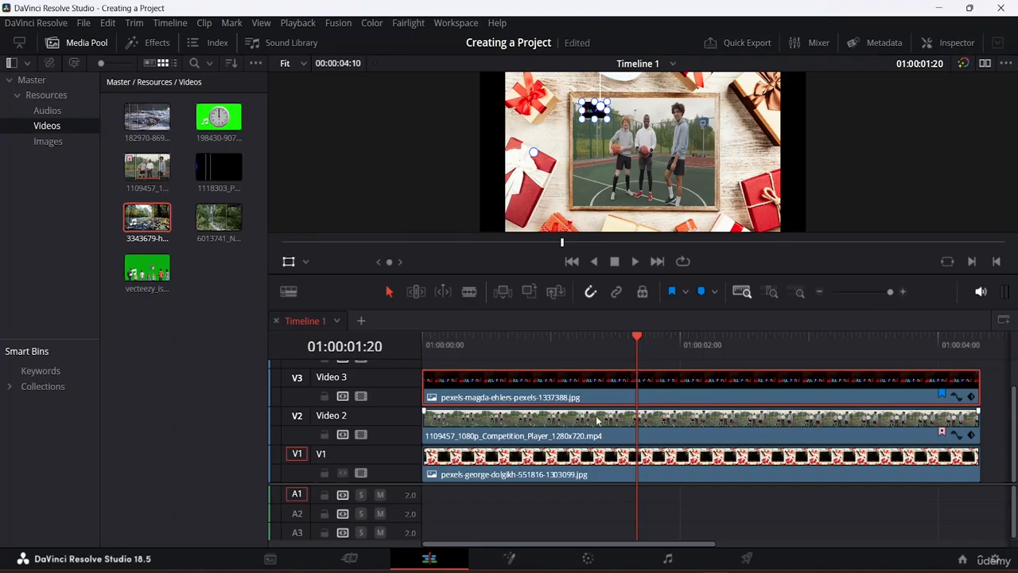
click(570, 432)
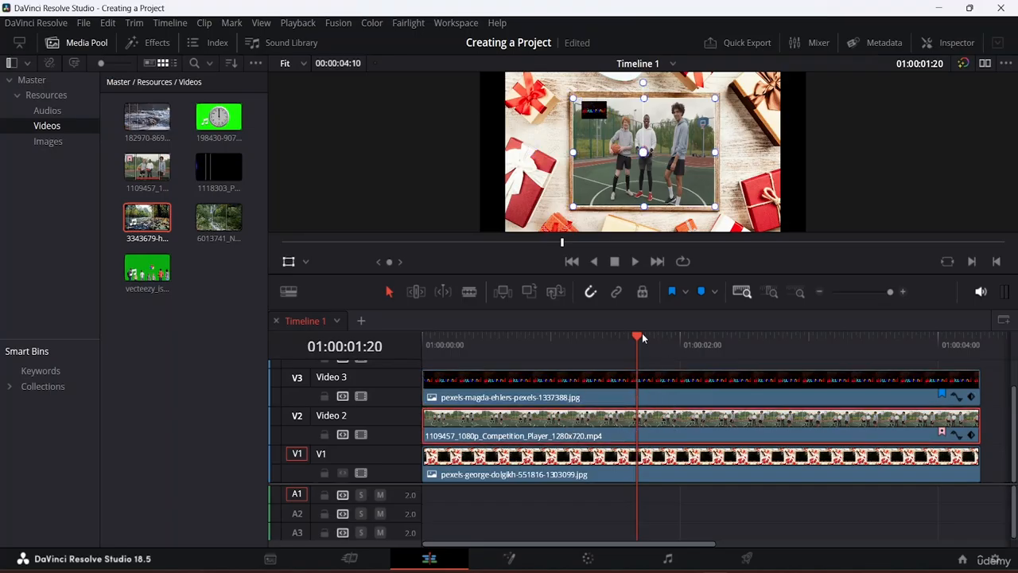
drag(636, 337, 652, 361)
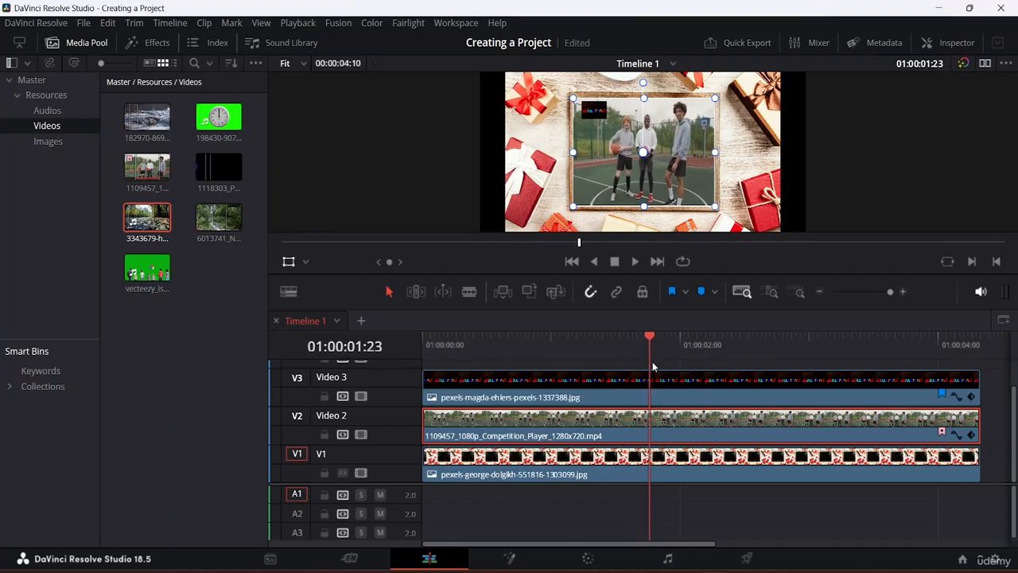
click(714, 293)
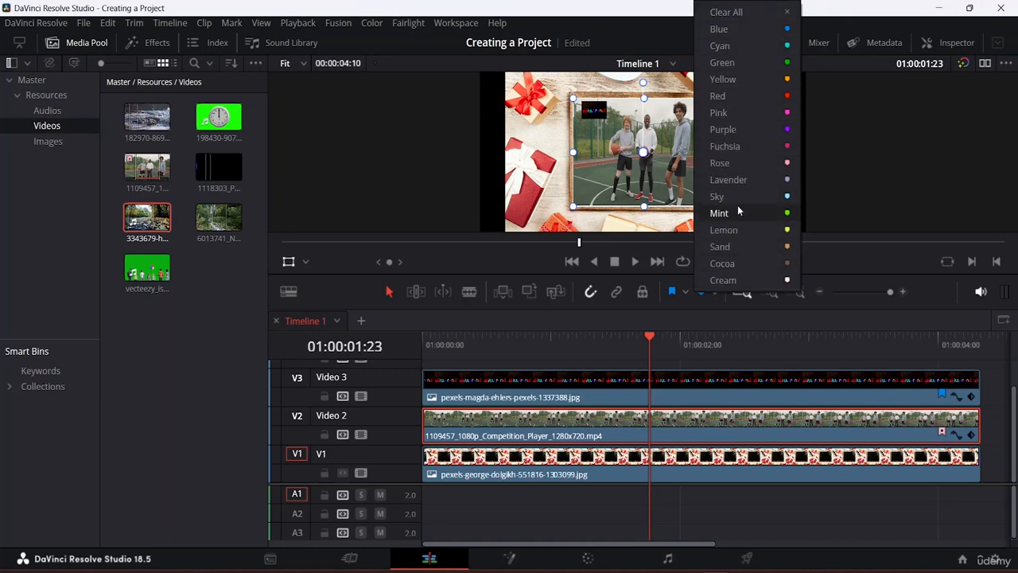
click(756, 195)
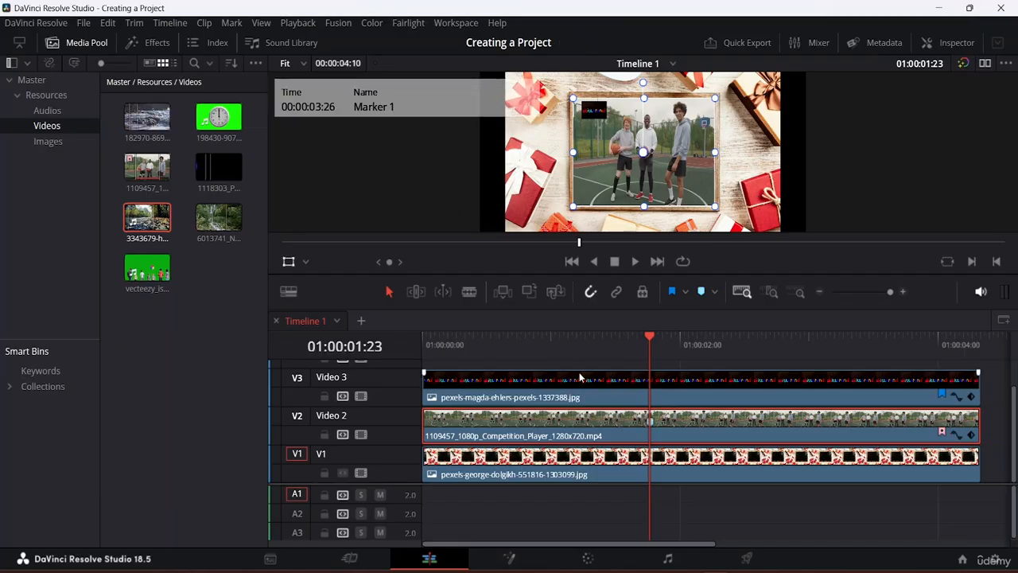
- Open the V2 clip's marker for editing, look through the keyword suggestions for "d" and clear the keyword
double_click(651, 425)
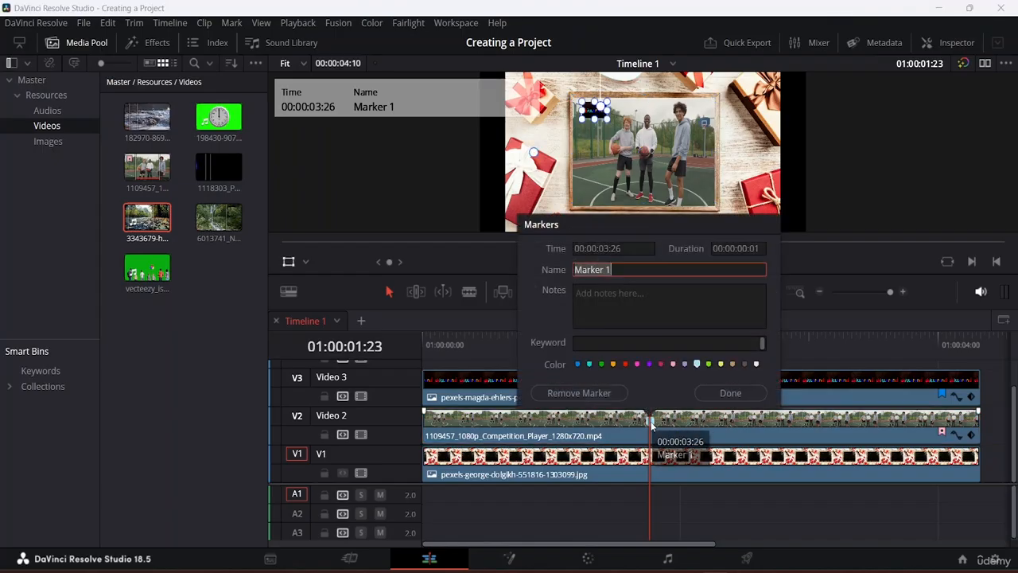
click(616, 269)
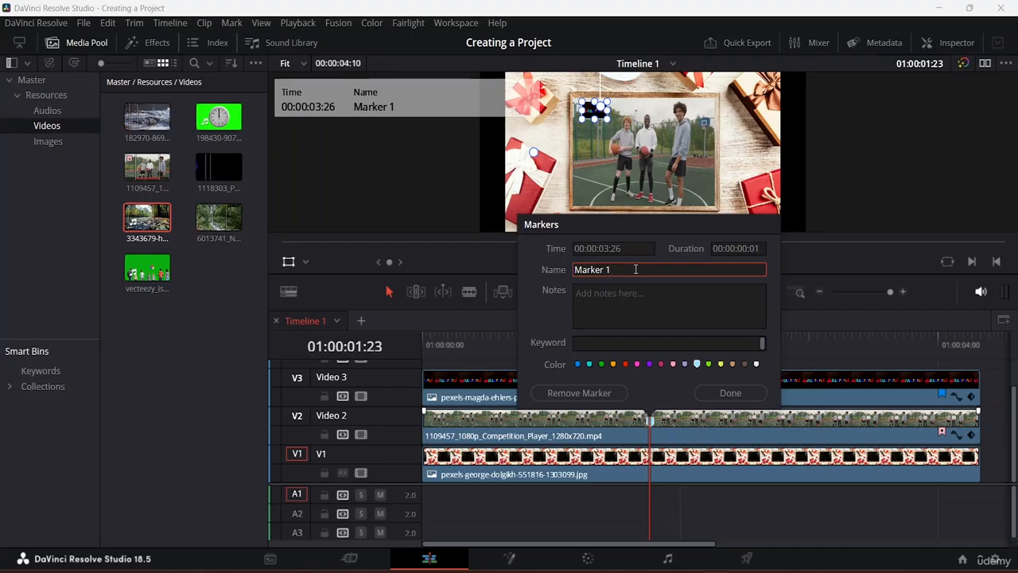
click(622, 343)
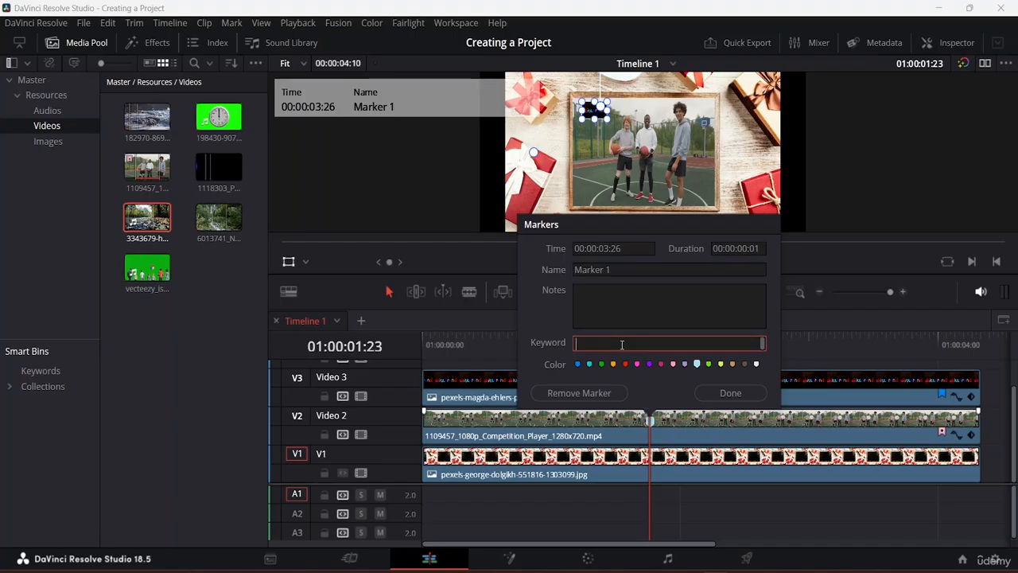
text(d)
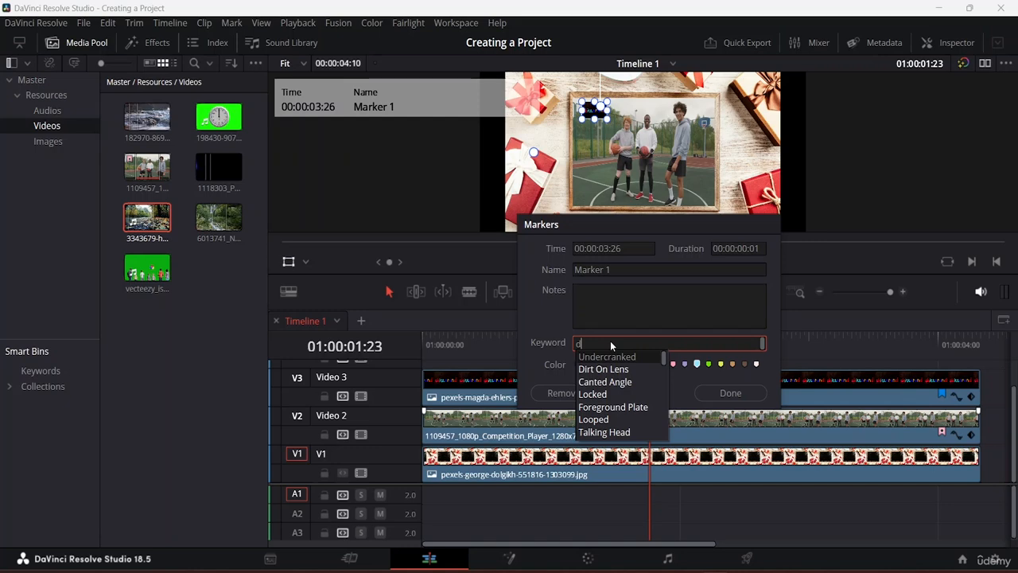
mouse_move(665, 358)
mouse_down()
mouse_move(665, 434)
mouse_move(653, 362)
mouse_up()
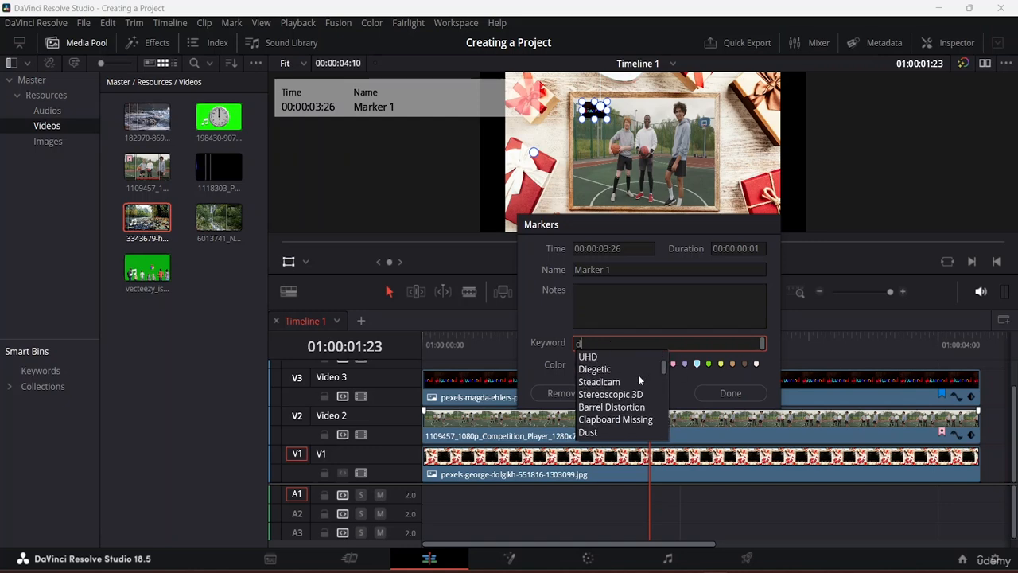
key(BackSpace)
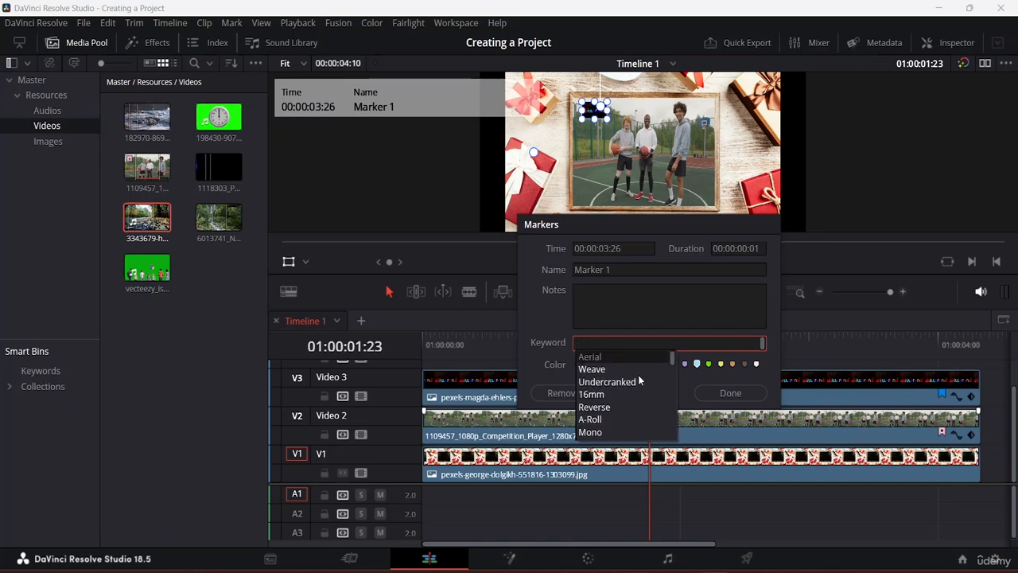
- Set the marker's note to "Put on slow mo effect" and save it
click(609, 312)
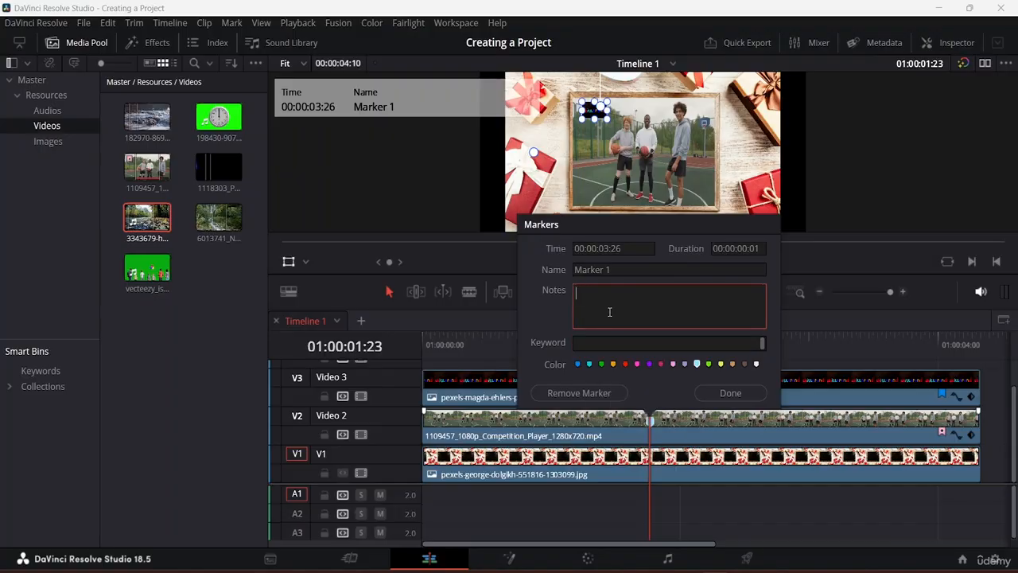
text(Put on slow mo effect)
click(726, 393)
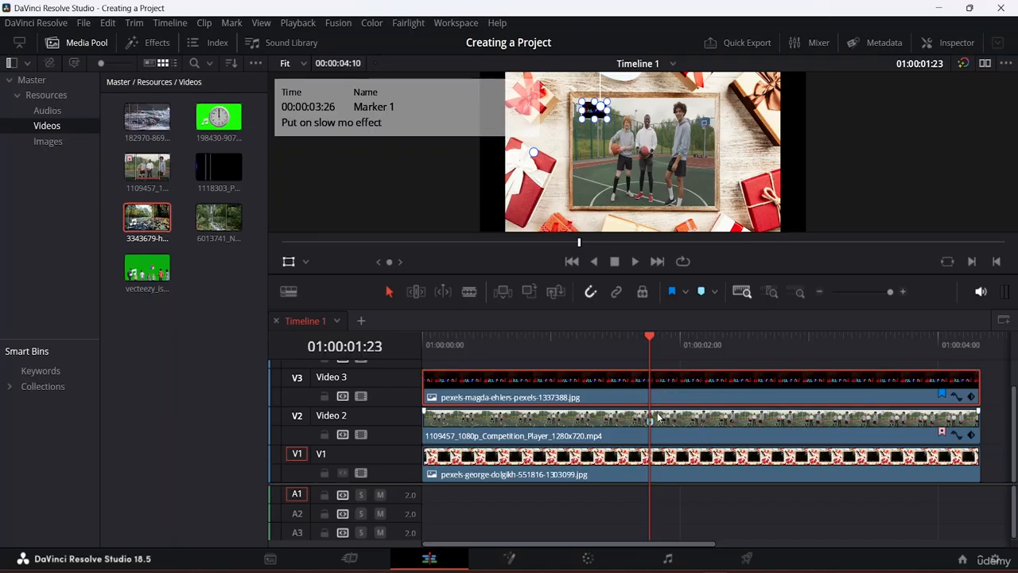
- Save the current project under the name "Creating a Project", overwriting the existing project of that name
mouse_move(652, 429)
click(587, 428)
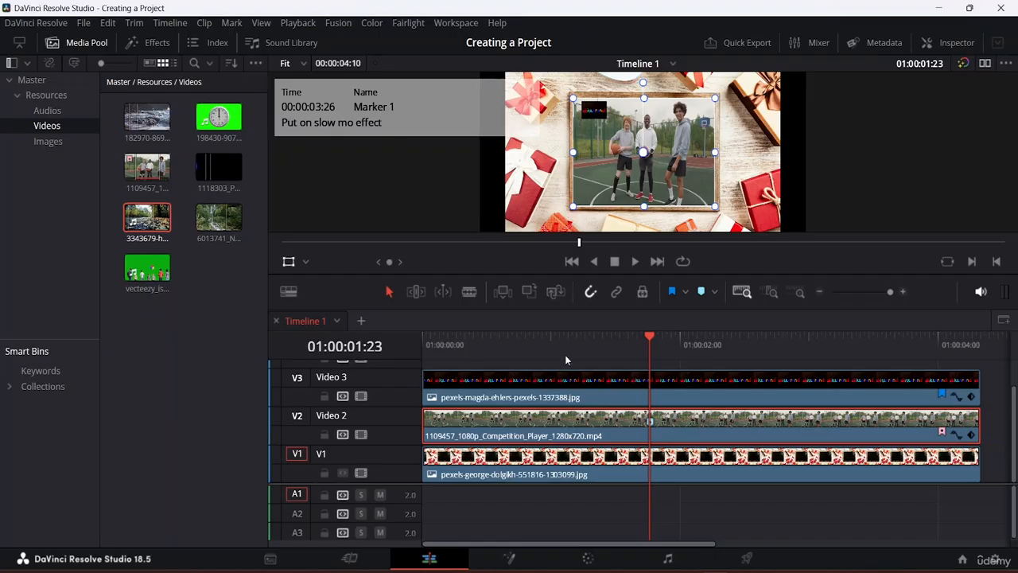
click(84, 22)
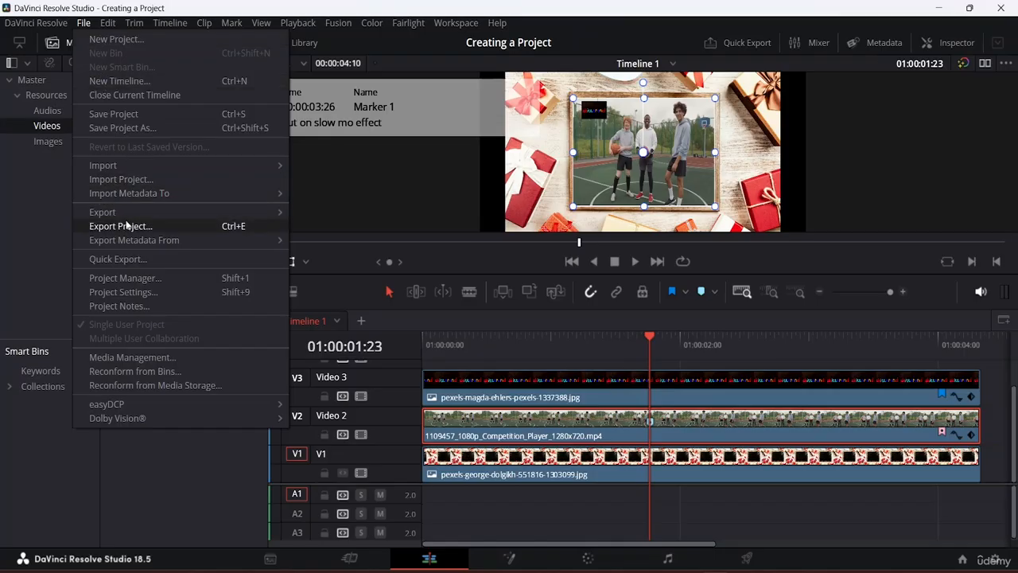
click(135, 128)
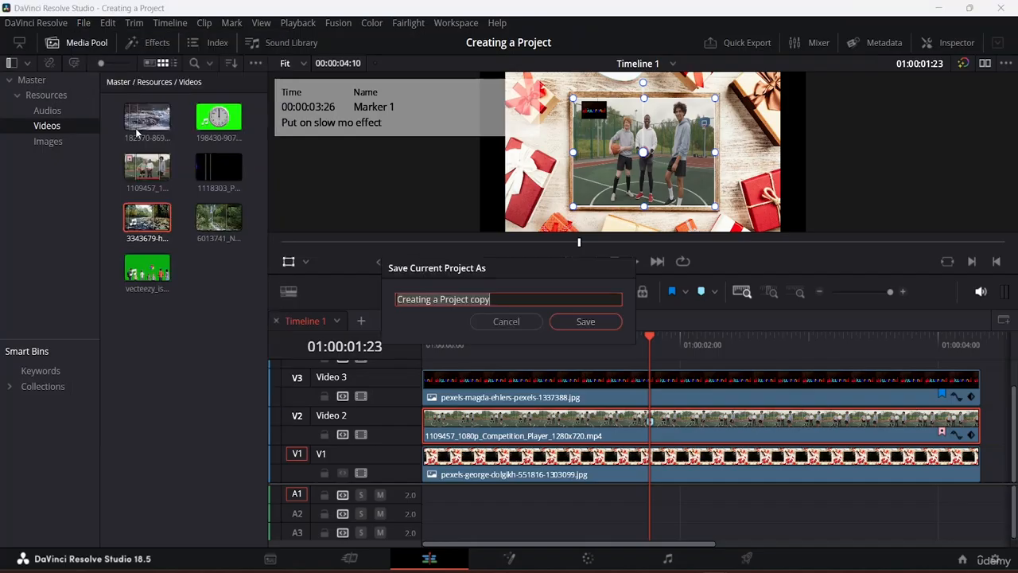
click(508, 298)
key(BackSpace)
key(BackSpace)
key(BackSpace)
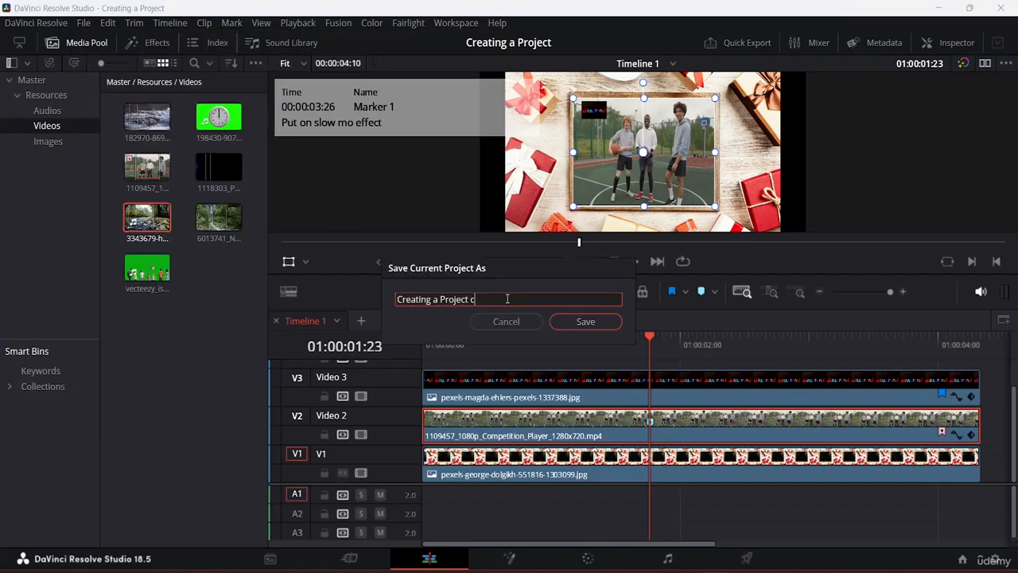
key(BackSpace)
key(BackSpace)
click(589, 322)
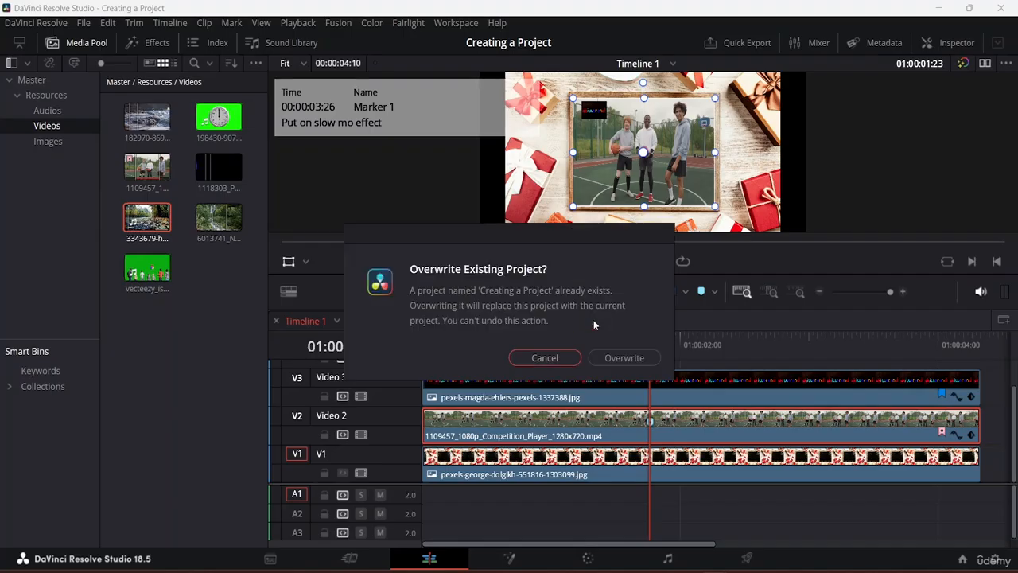
click(617, 359)
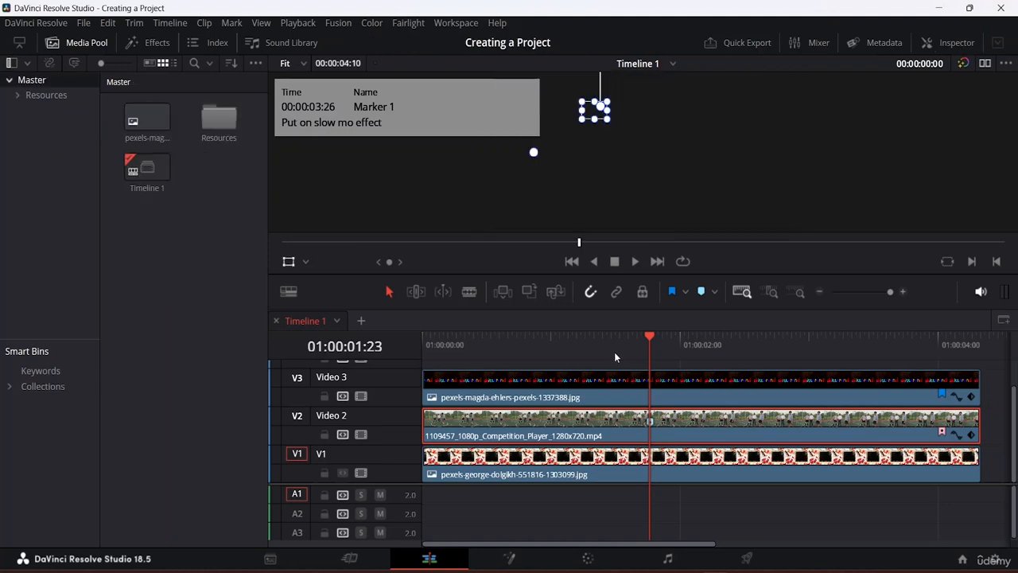
- Save the project again under its current name and review the available save commands
click(84, 24)
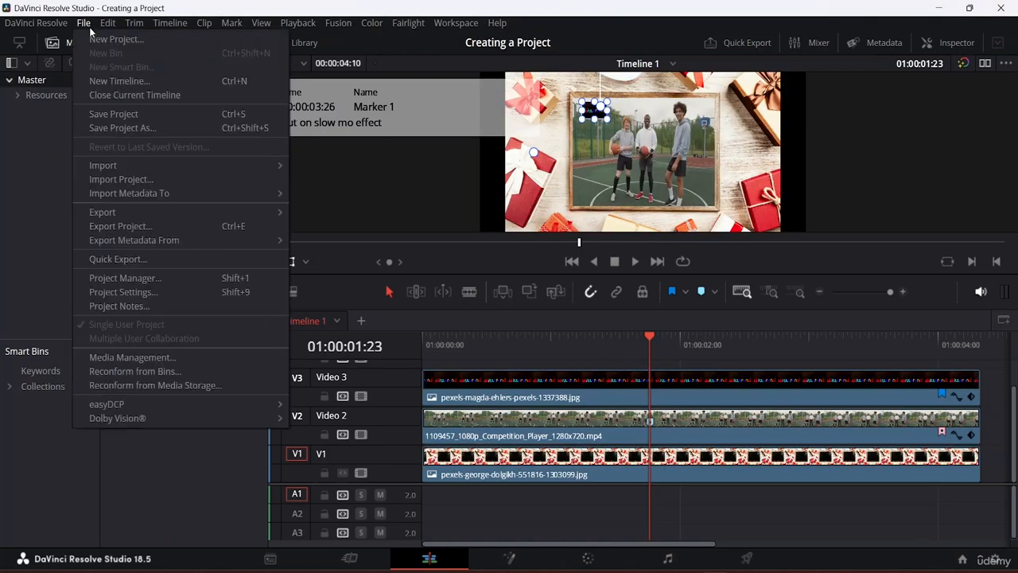
click(113, 120)
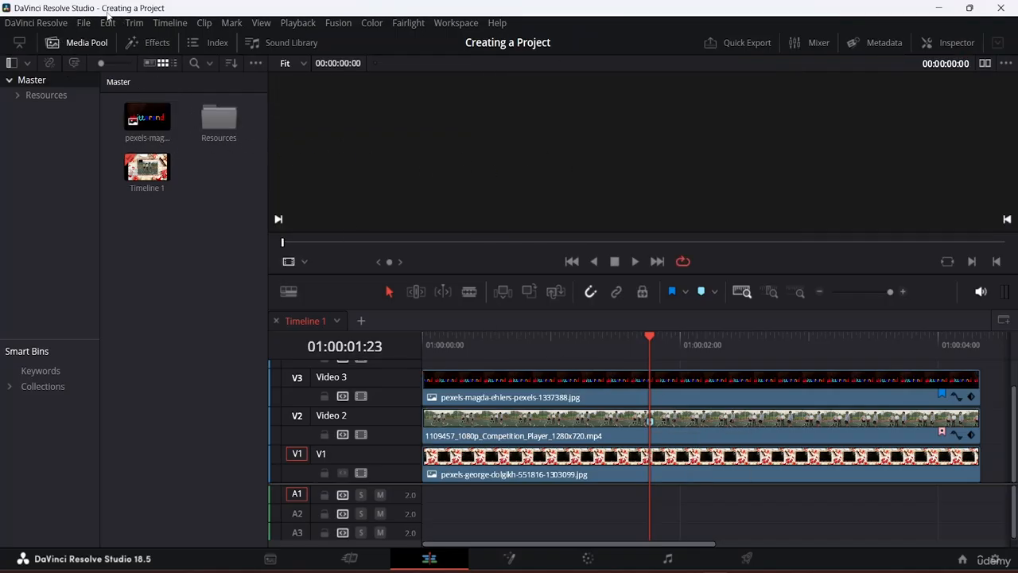
click(83, 24)
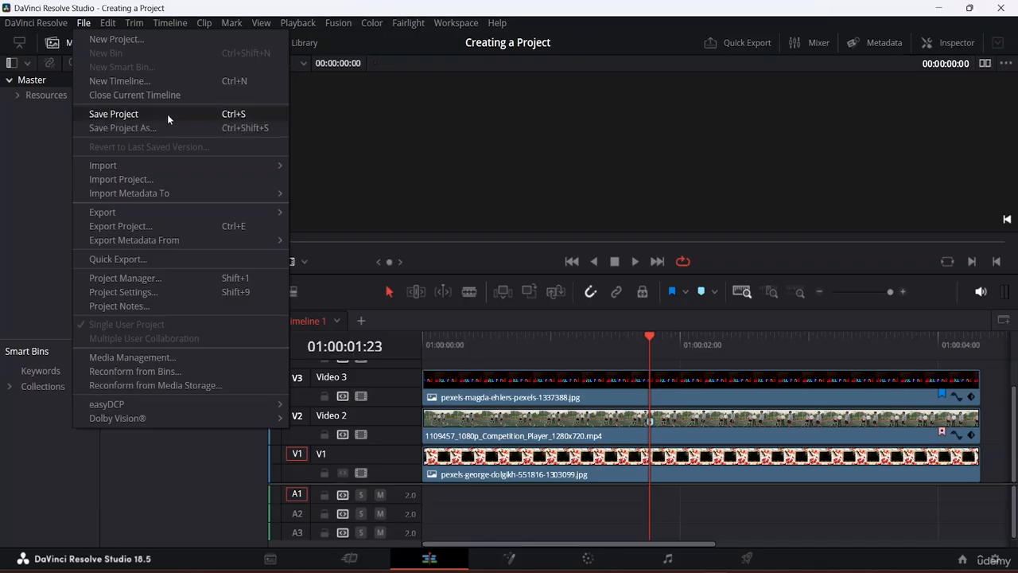
click(190, 461)
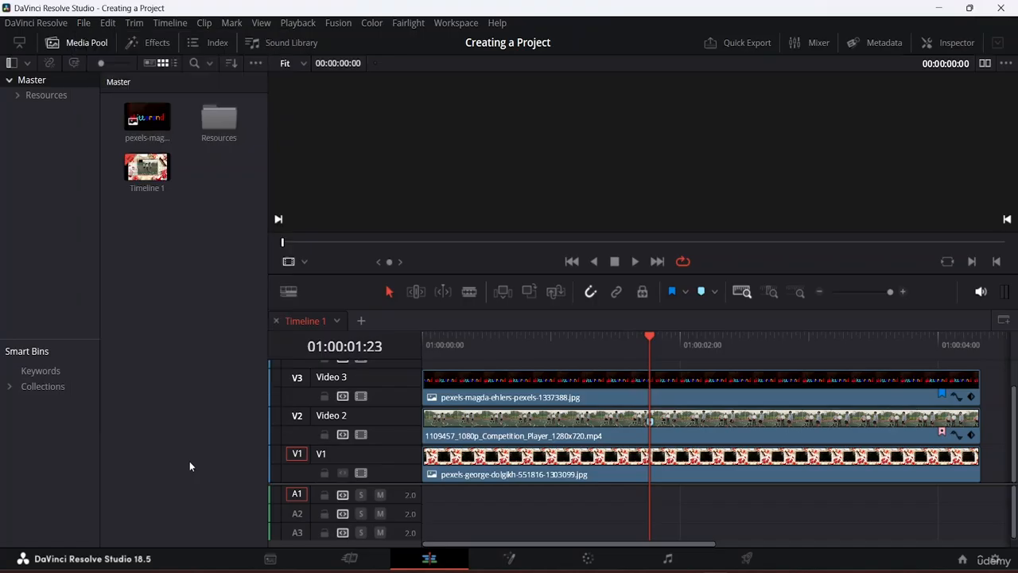